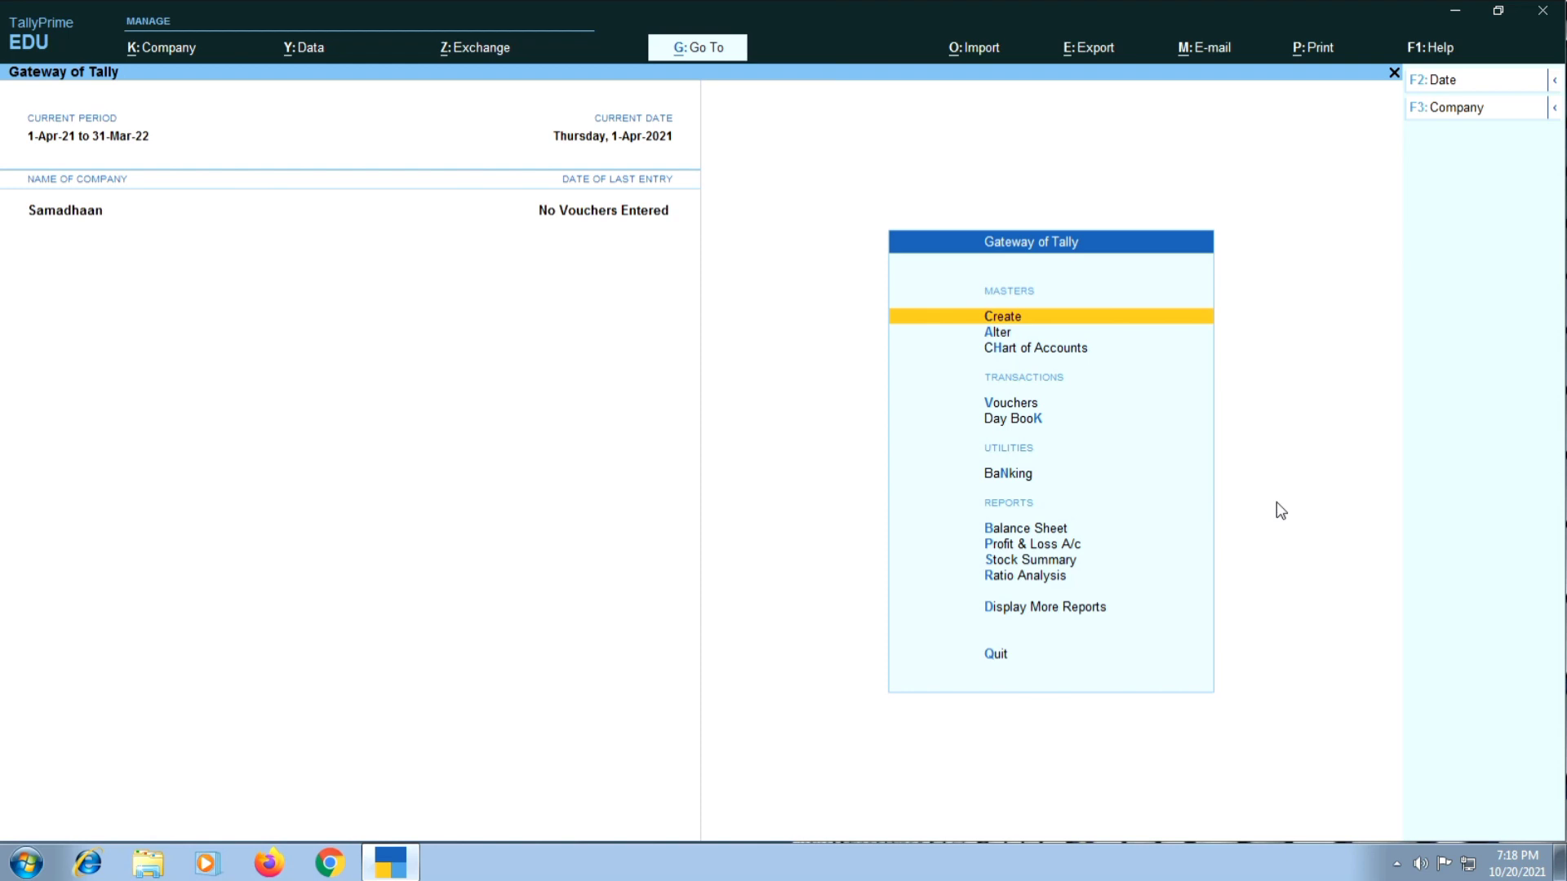
- Start creating a new ledger in the Samadhaan company and name it Input Cgst
key(Return)
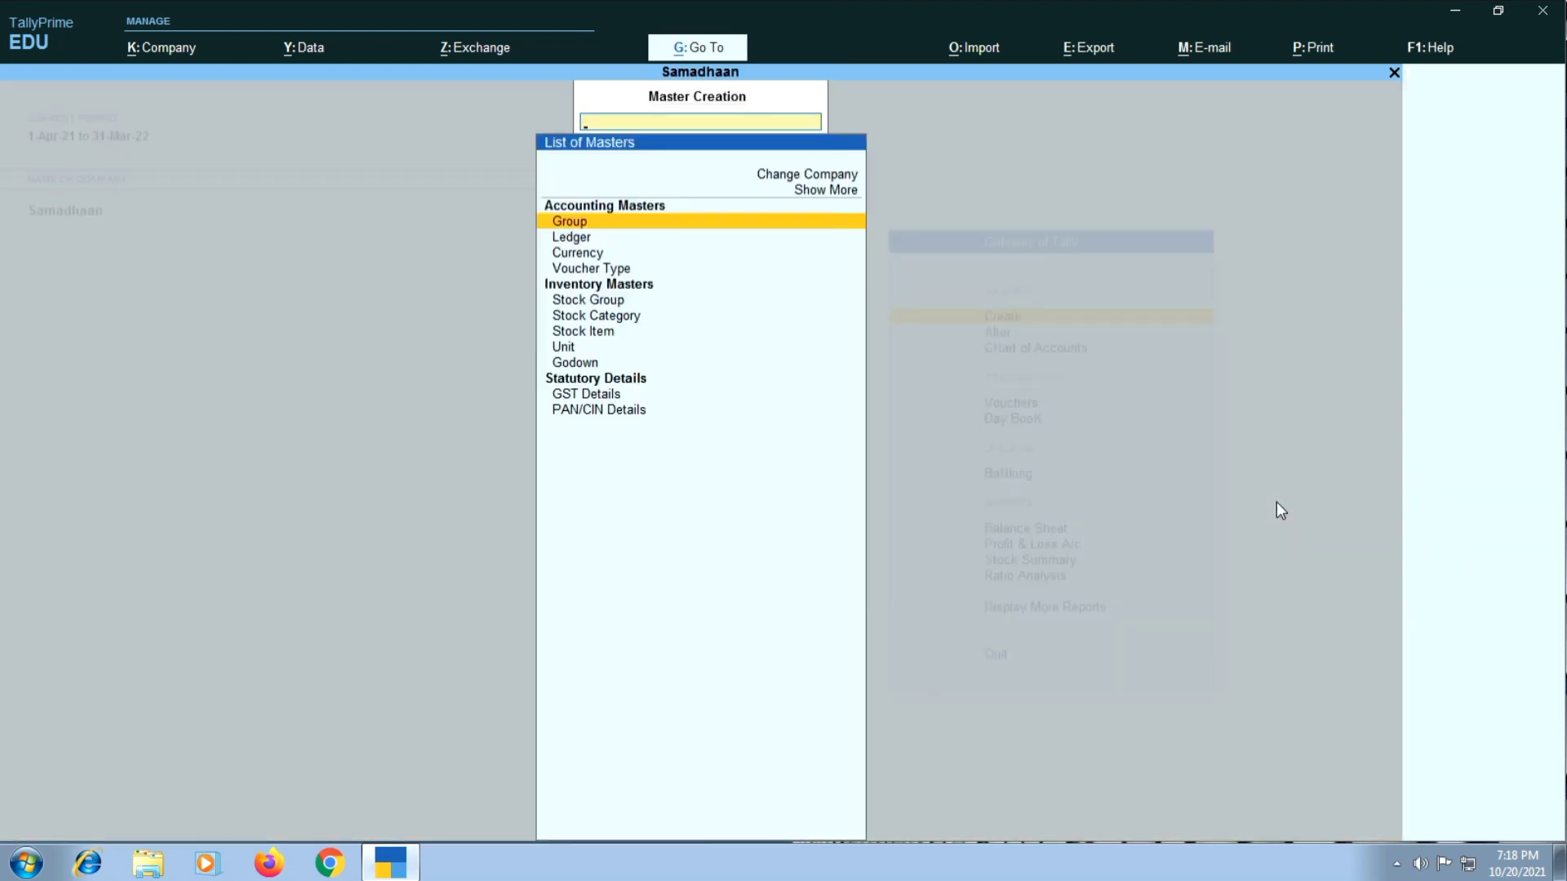
key(Down)
key(Return)
text(Input)
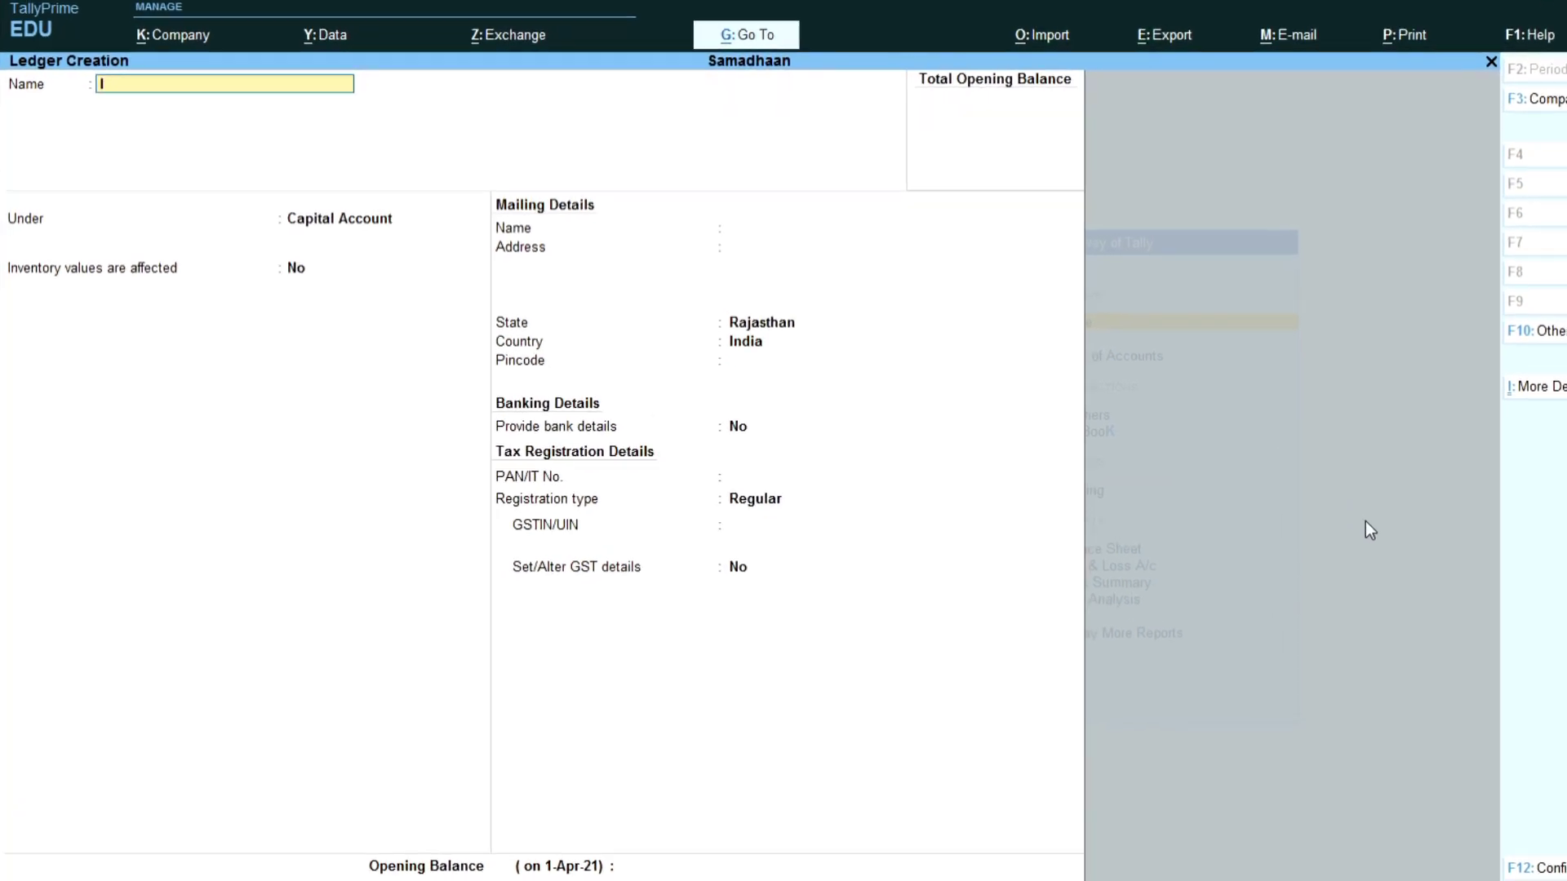
text( Cgst)
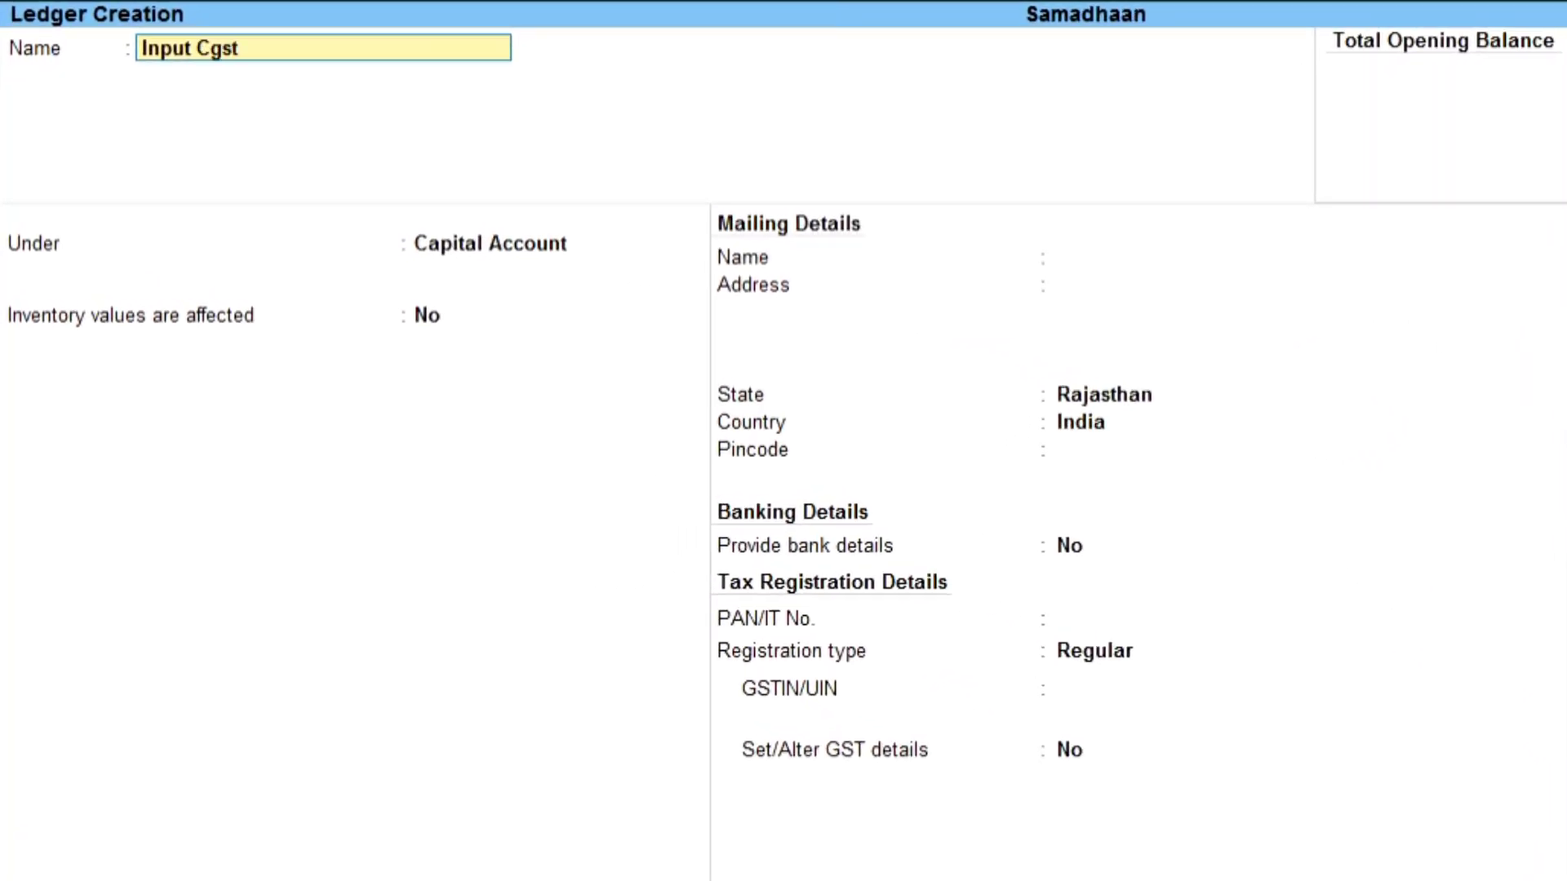
- Group the Input Cgst ledger under Duties & Taxes, with GST as the duty type and Central Tax as the tax type
key(Return)
key(Return)
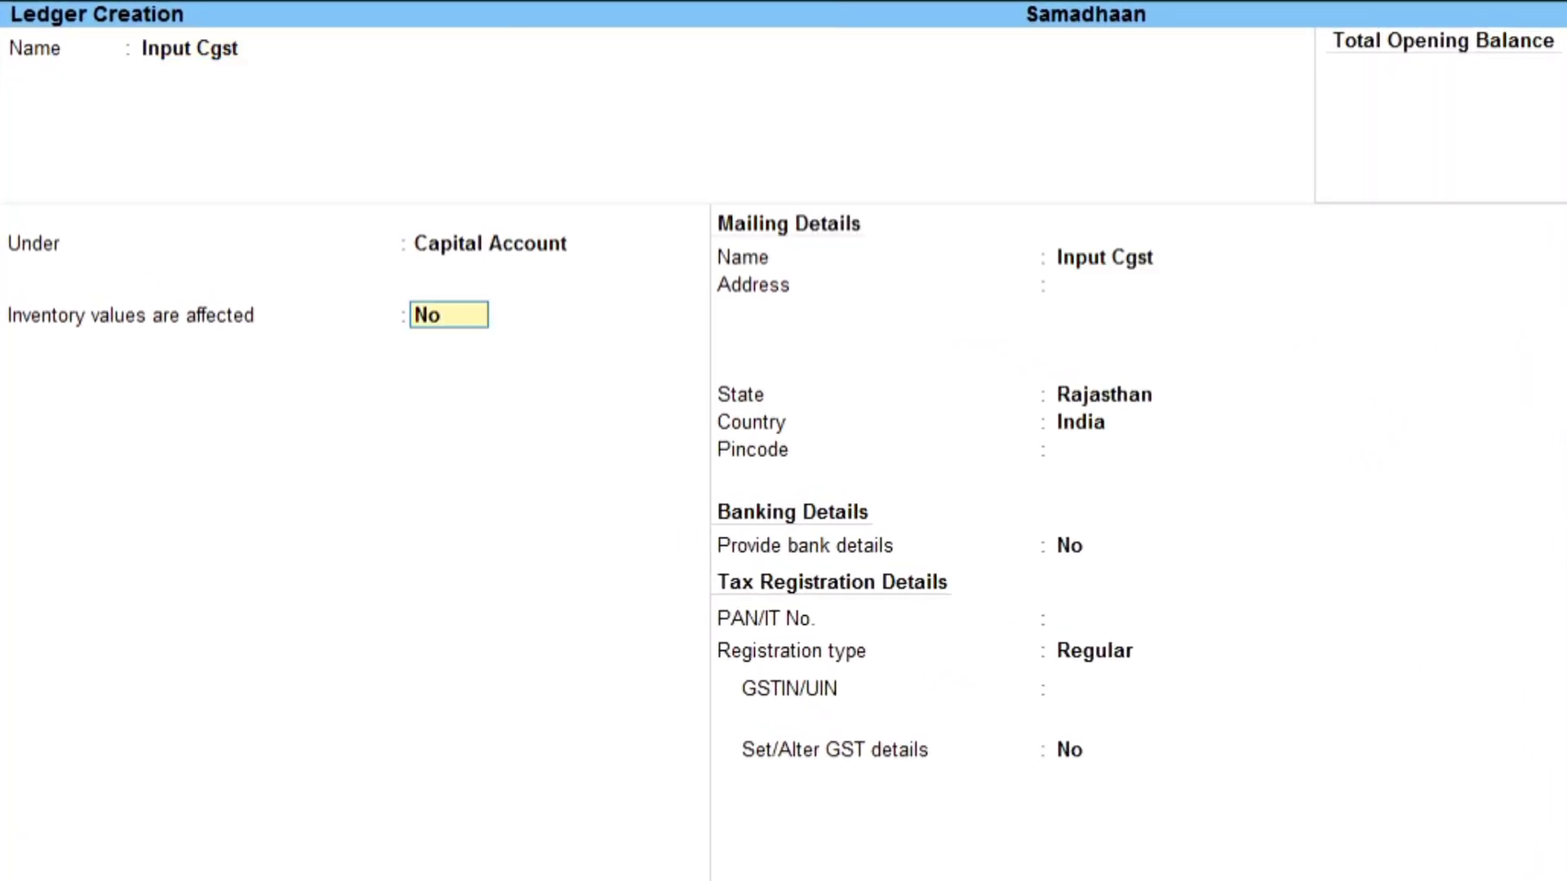
key(BackSpace)
text(Duti)
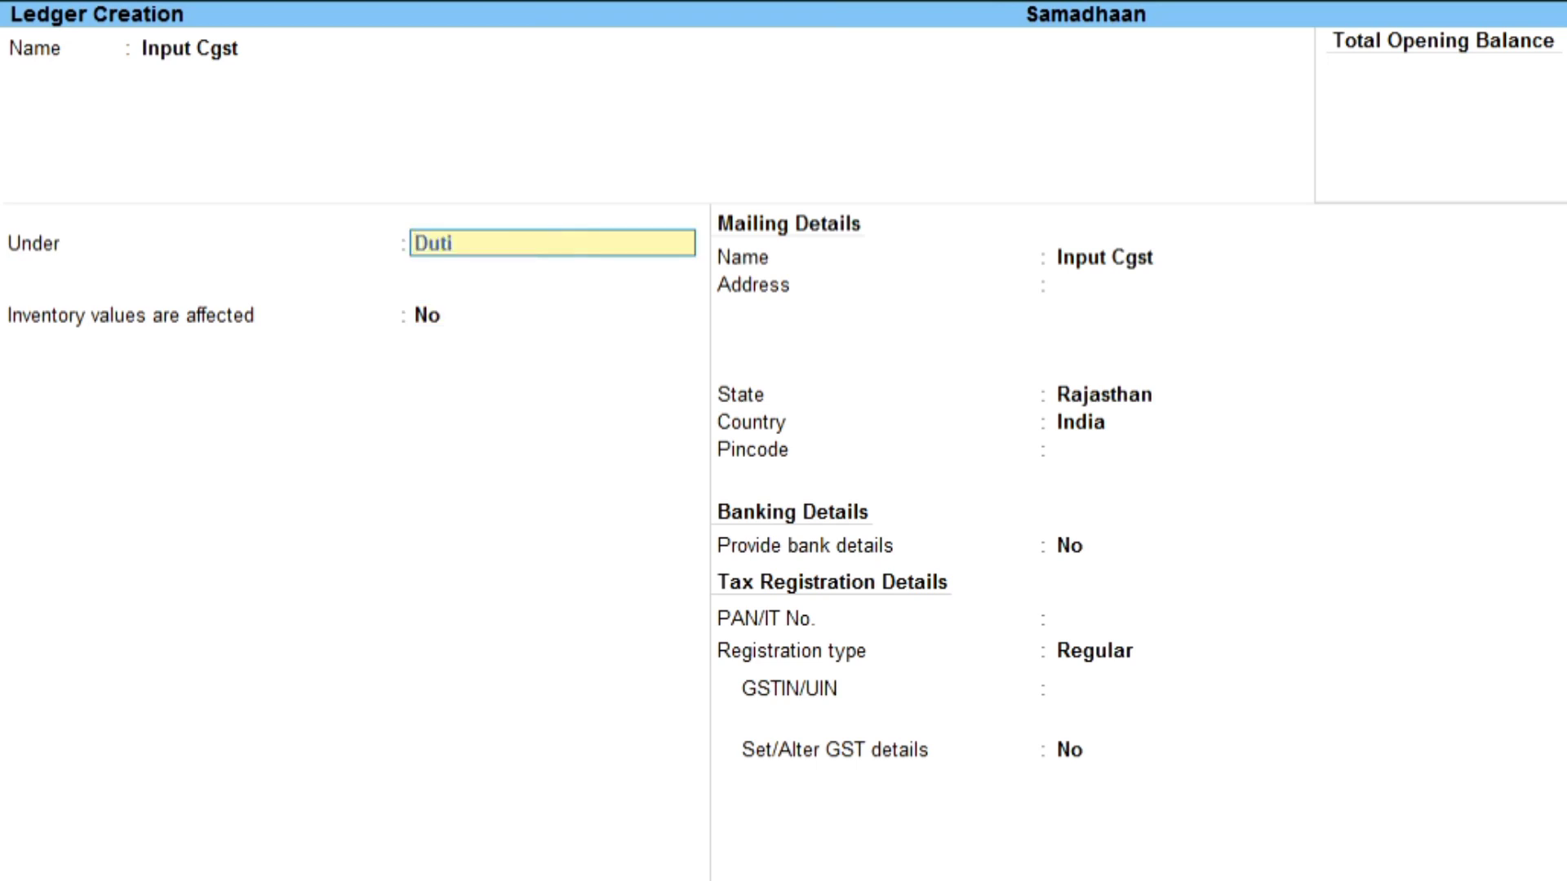
key(Return)
key(Up)
key(Return)
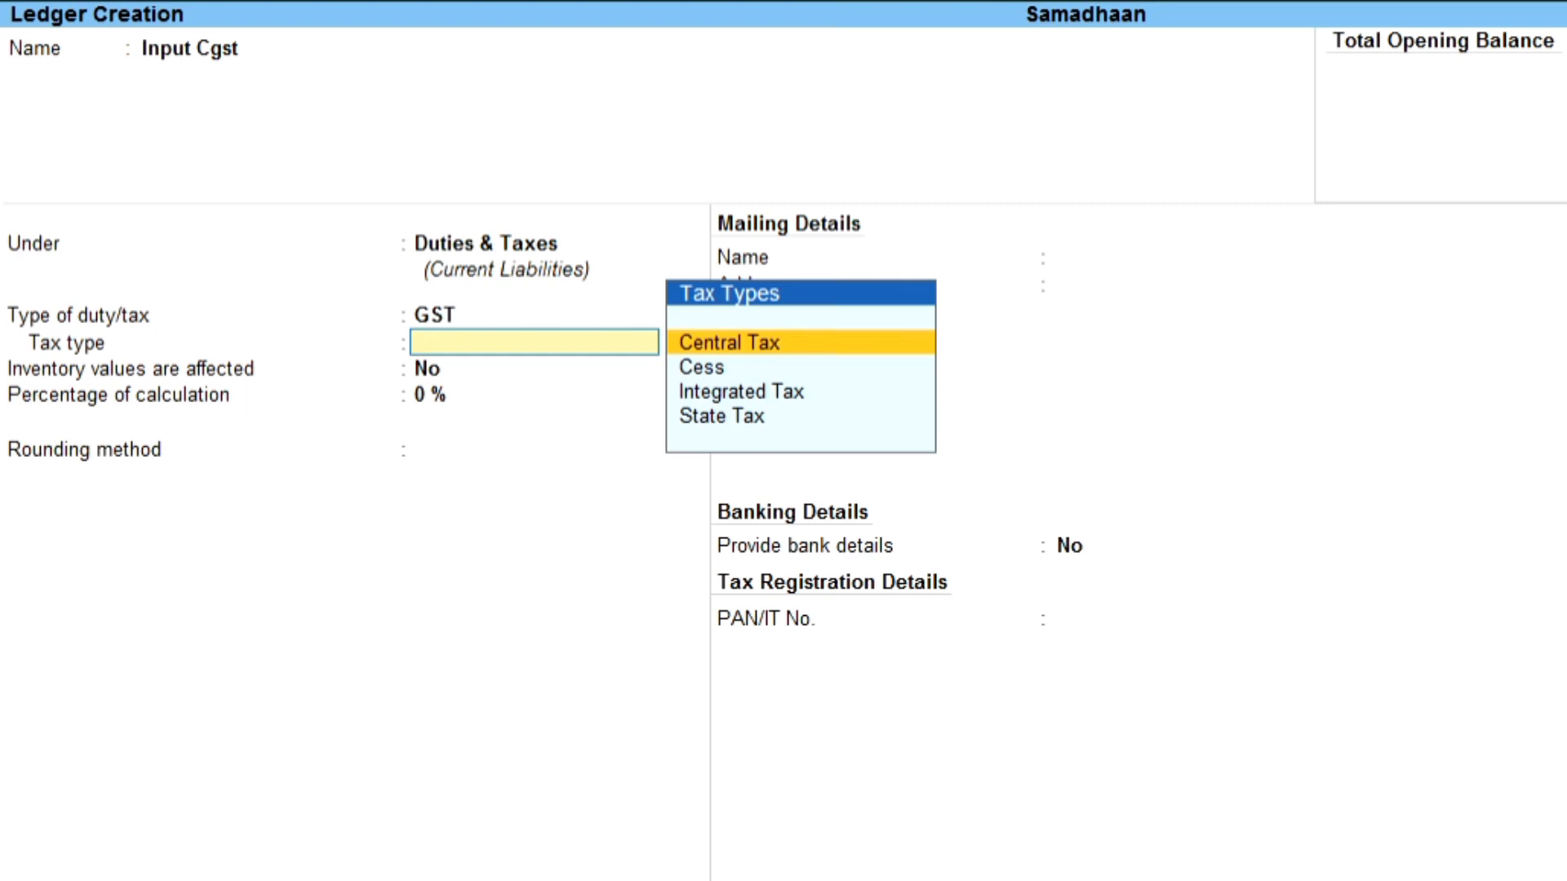
key(Return)
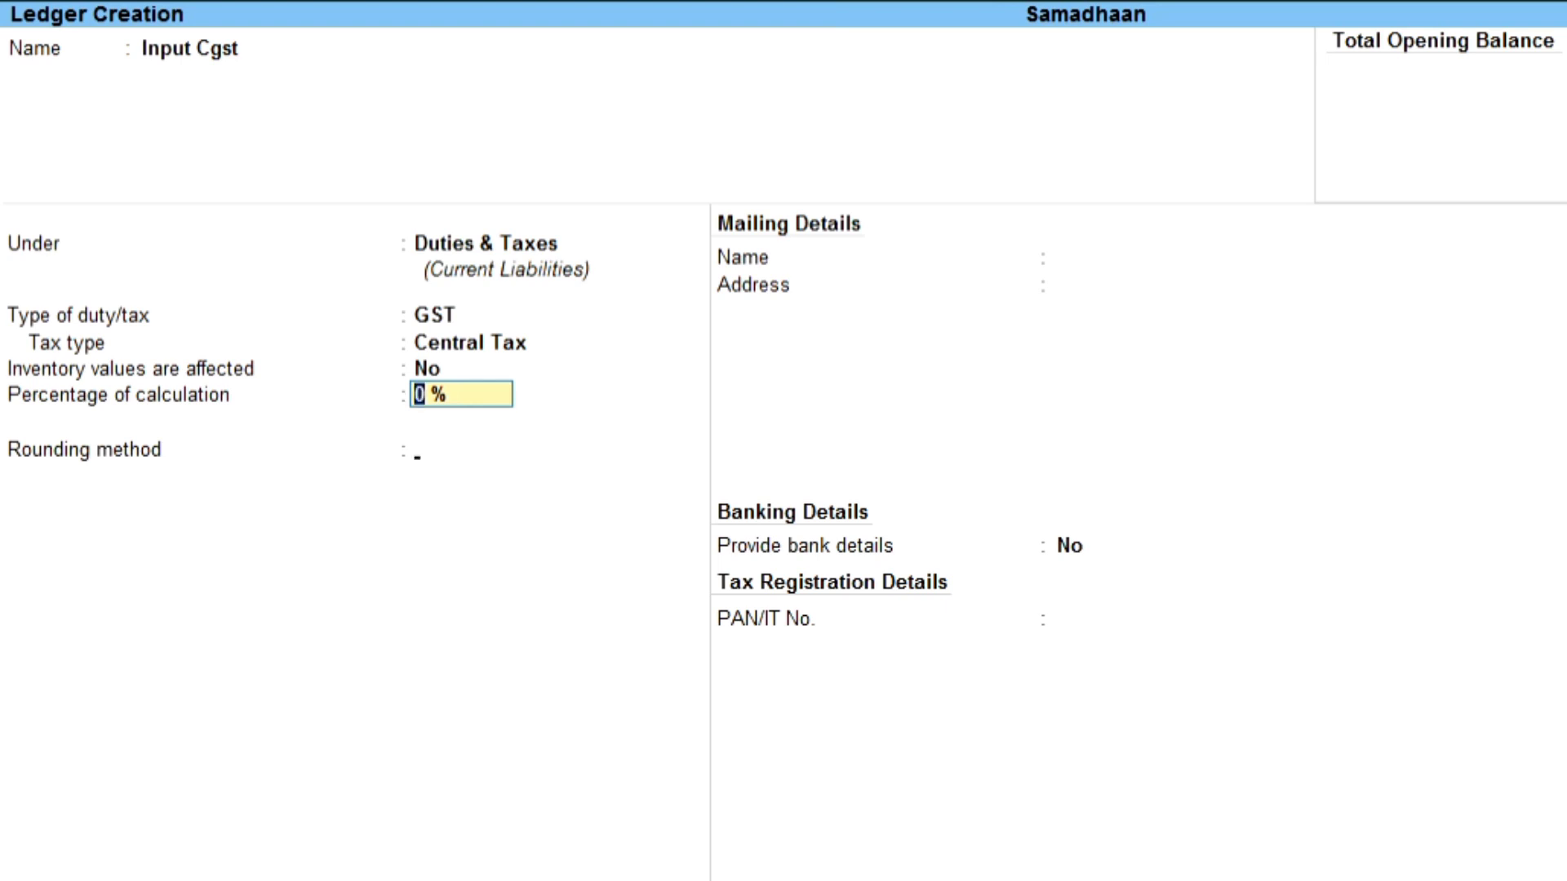
- Save the Input Cgst ledger with a 0% calculation rate, Not Applicable rounding and no opening balance
key(Return)
key(Return)
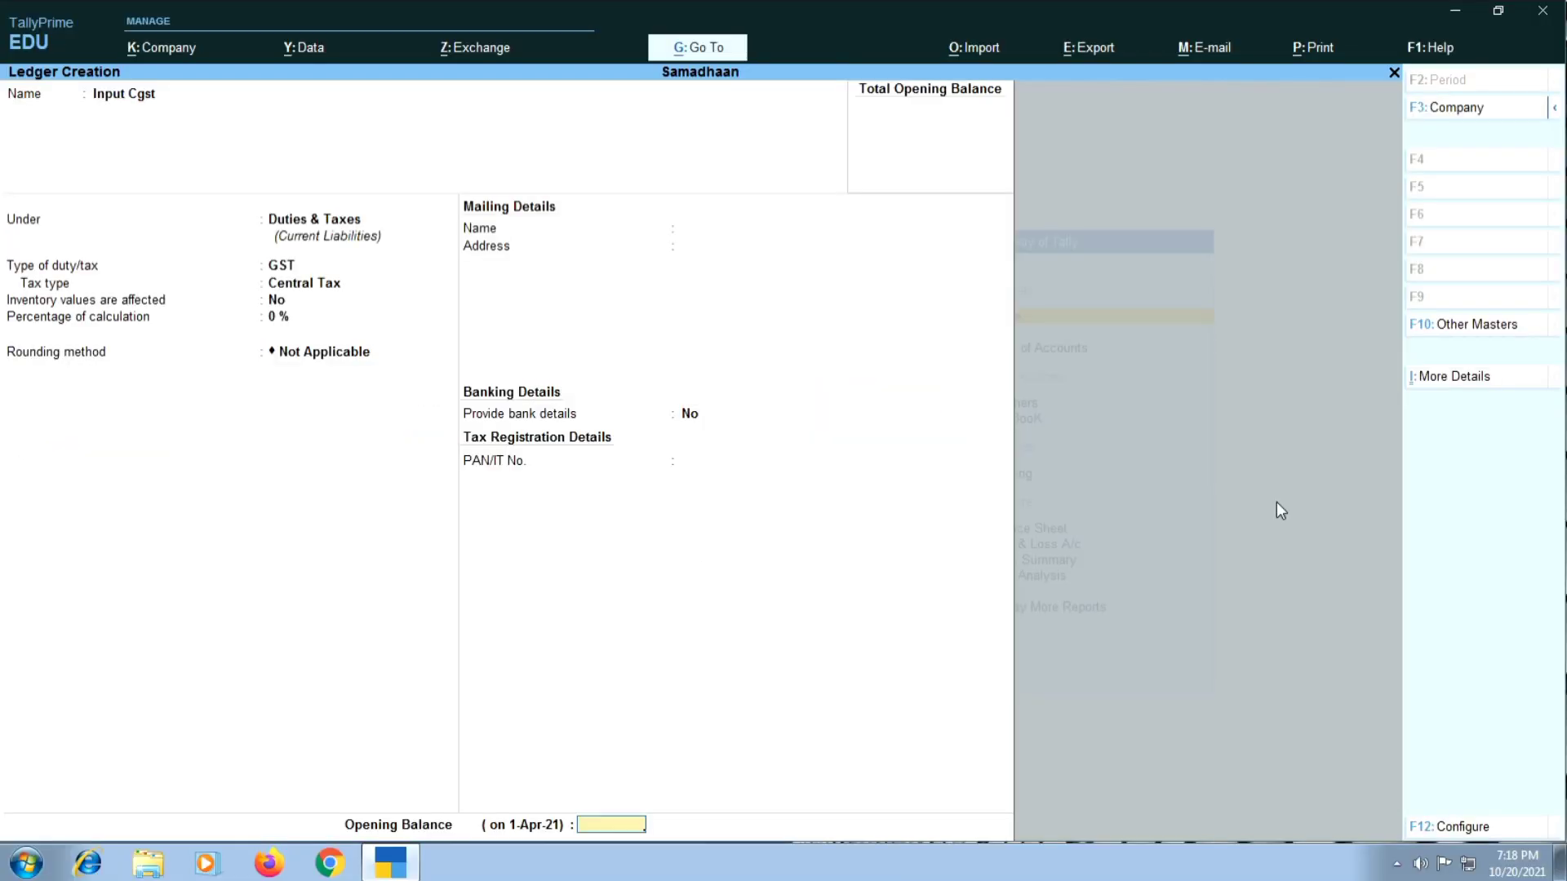
key(Return)
key(Return)
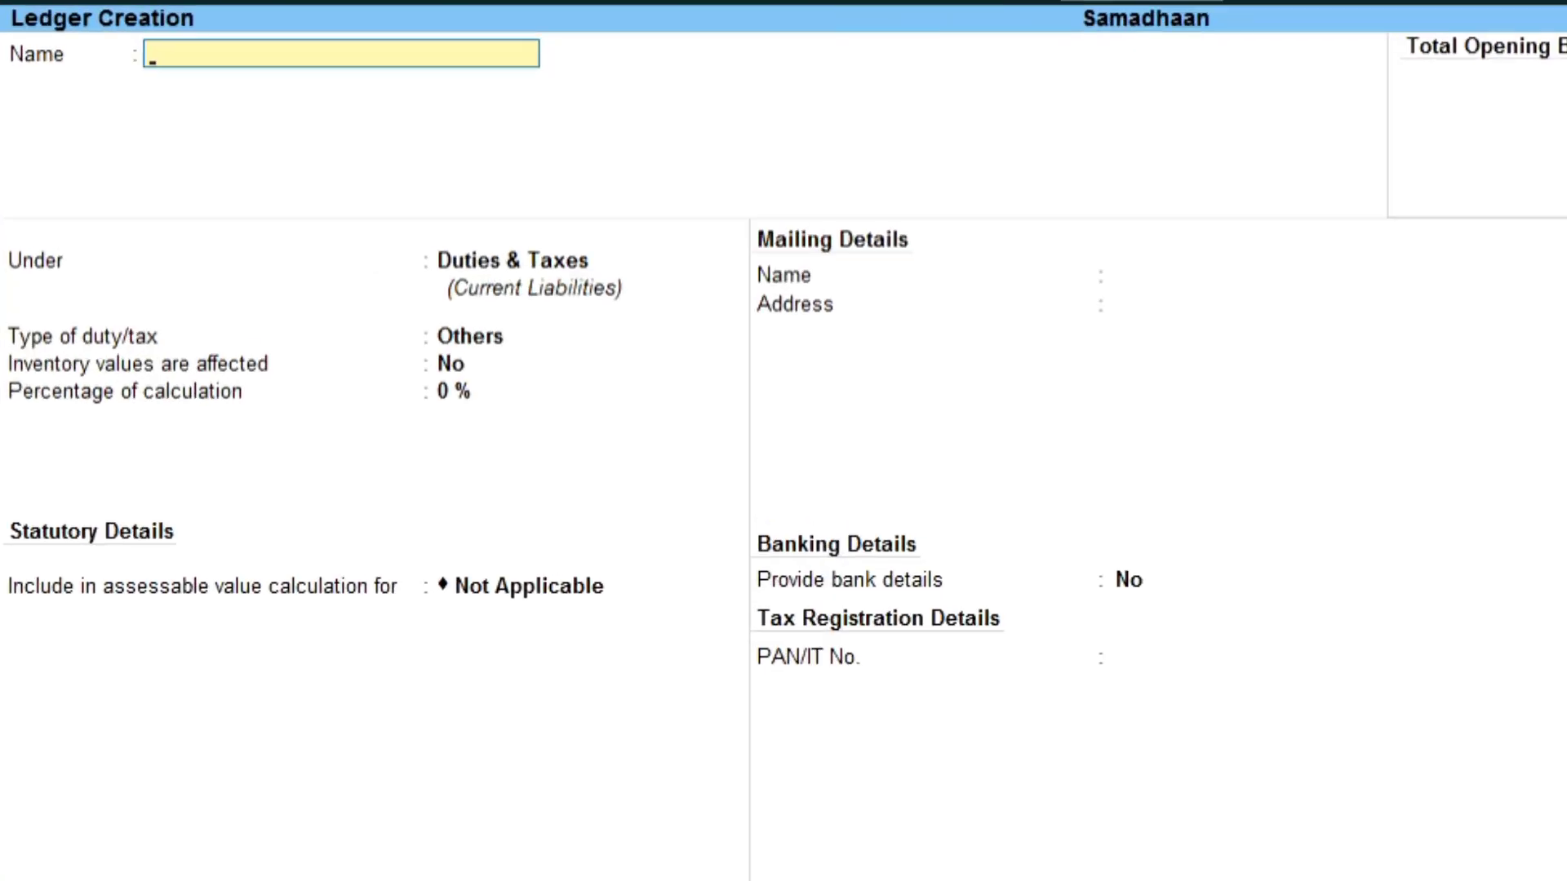
- Define another ledger named Input Sgst under Duties & Taxes, with duty type GST and tax type State Tax
text(Input Sgst)
key(Return)
key(Return)
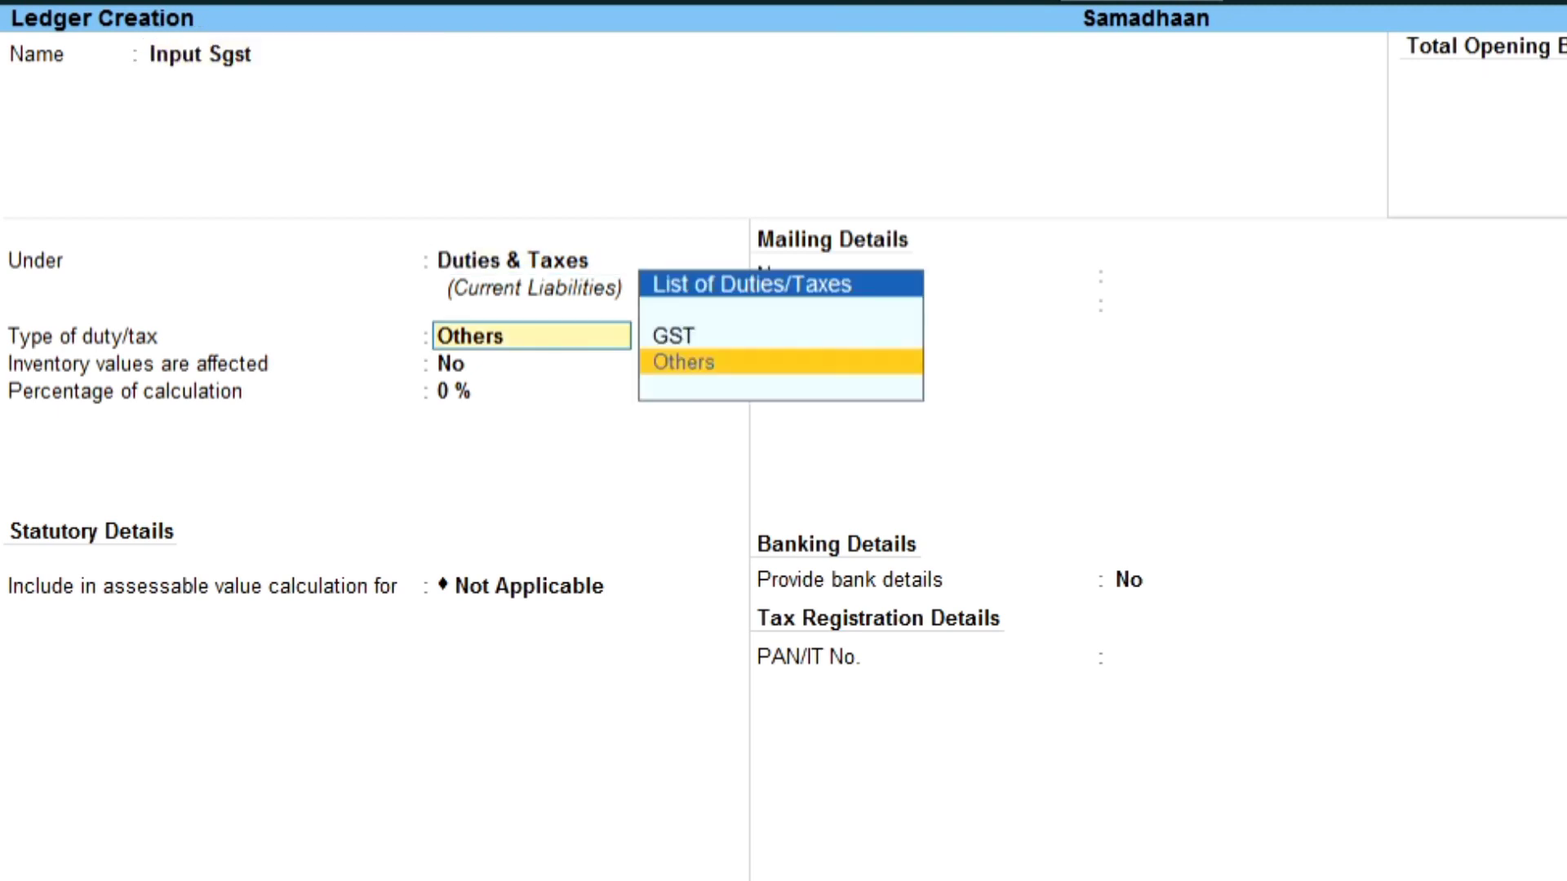
key(Up)
key(Return)
key(Down)
key(Down)
key(Down)
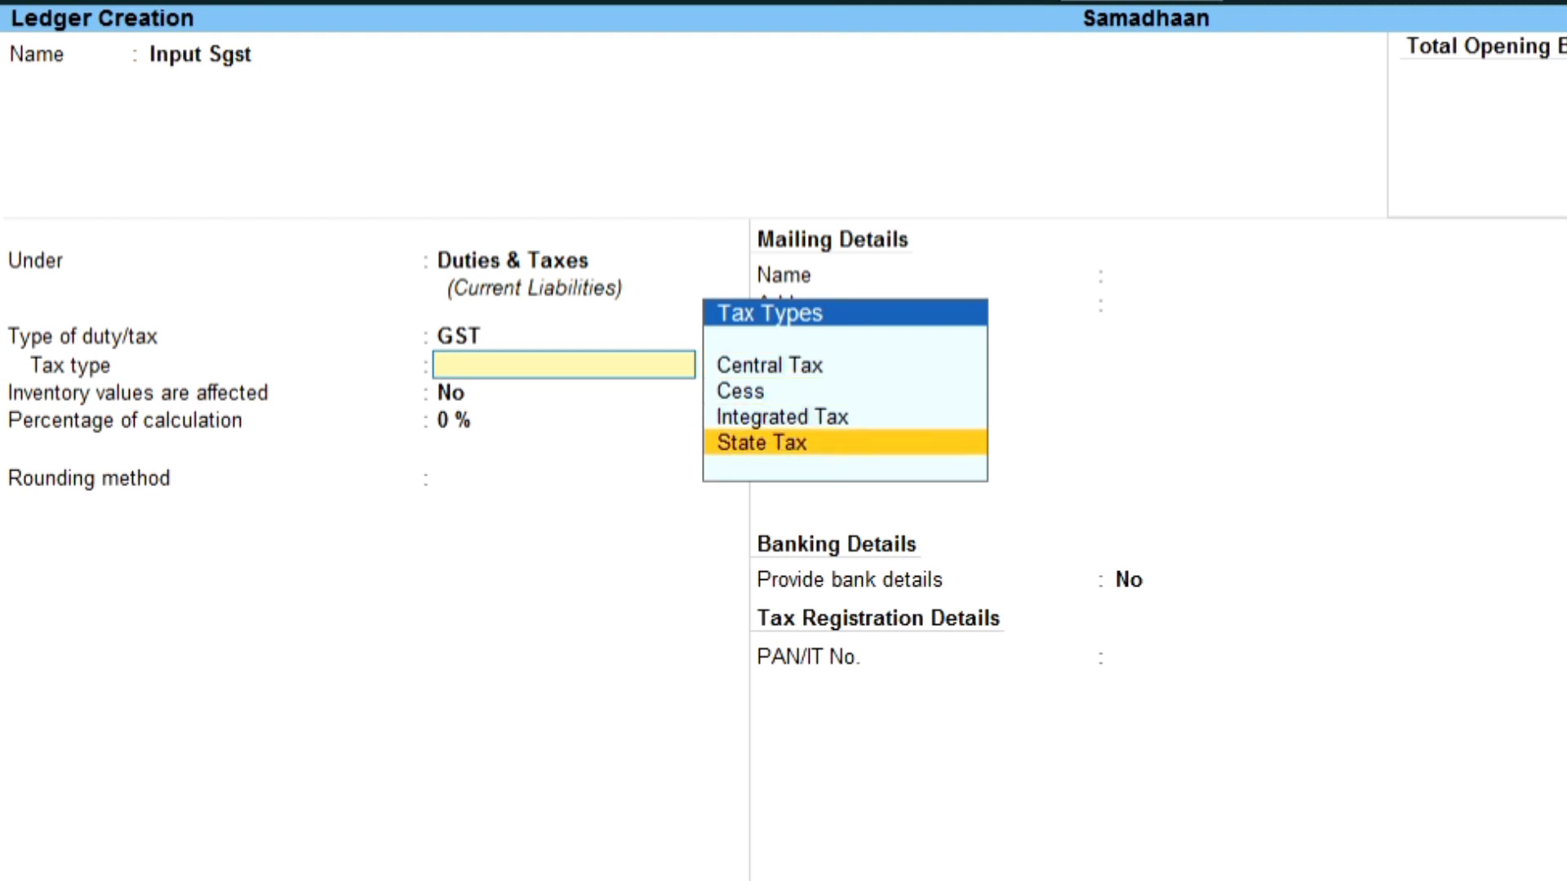
key(Return)
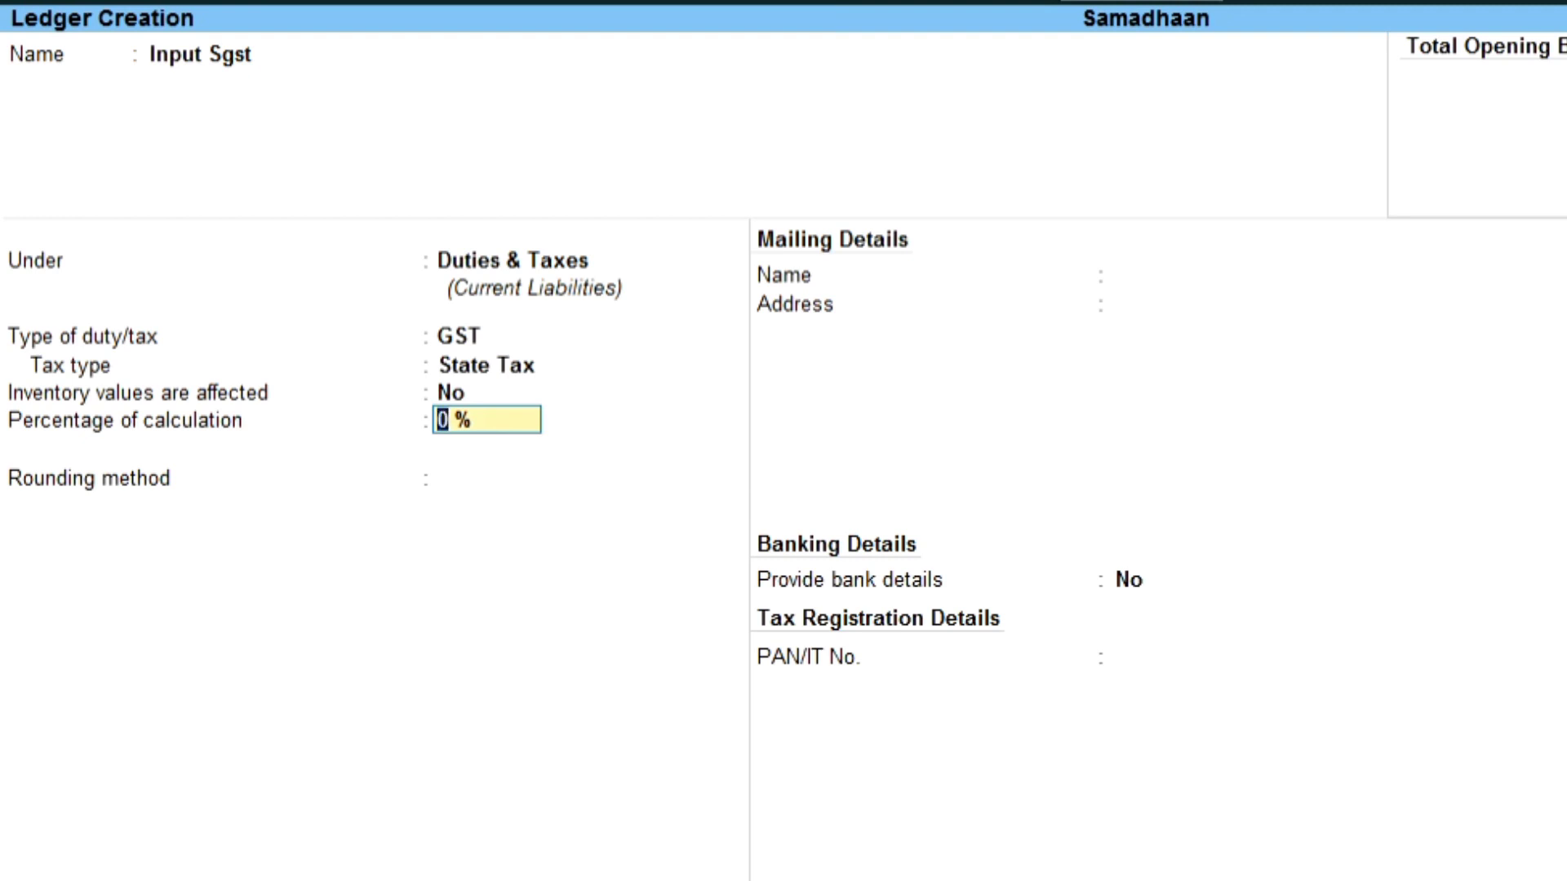
- Save the Input Sgst ledger with a 0% calculation rate and Not Applicable as the rounding method
key(Return)
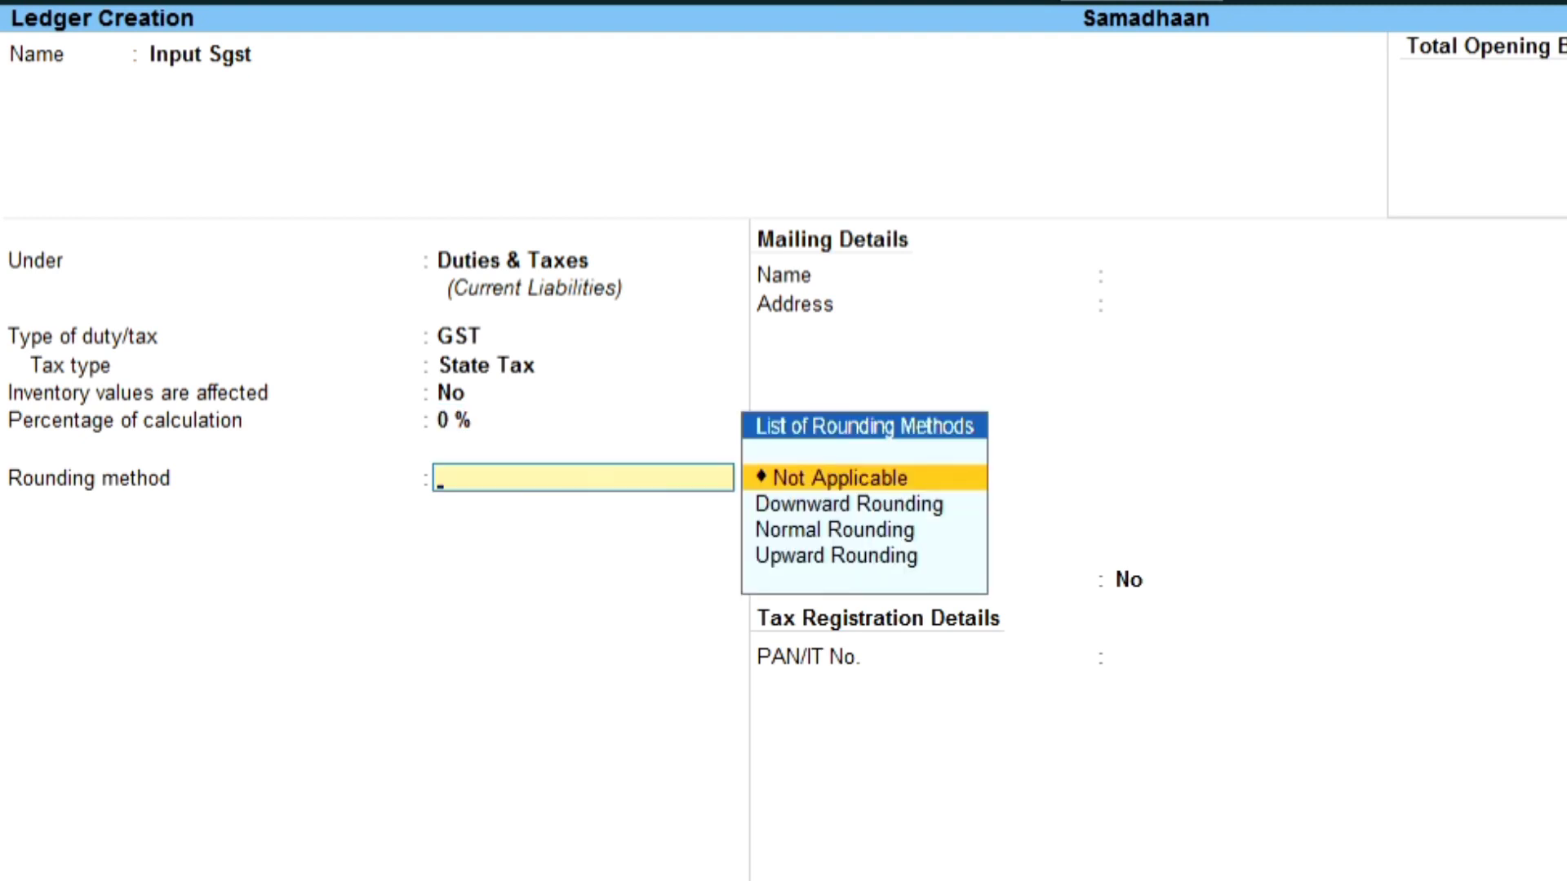
key(Return)
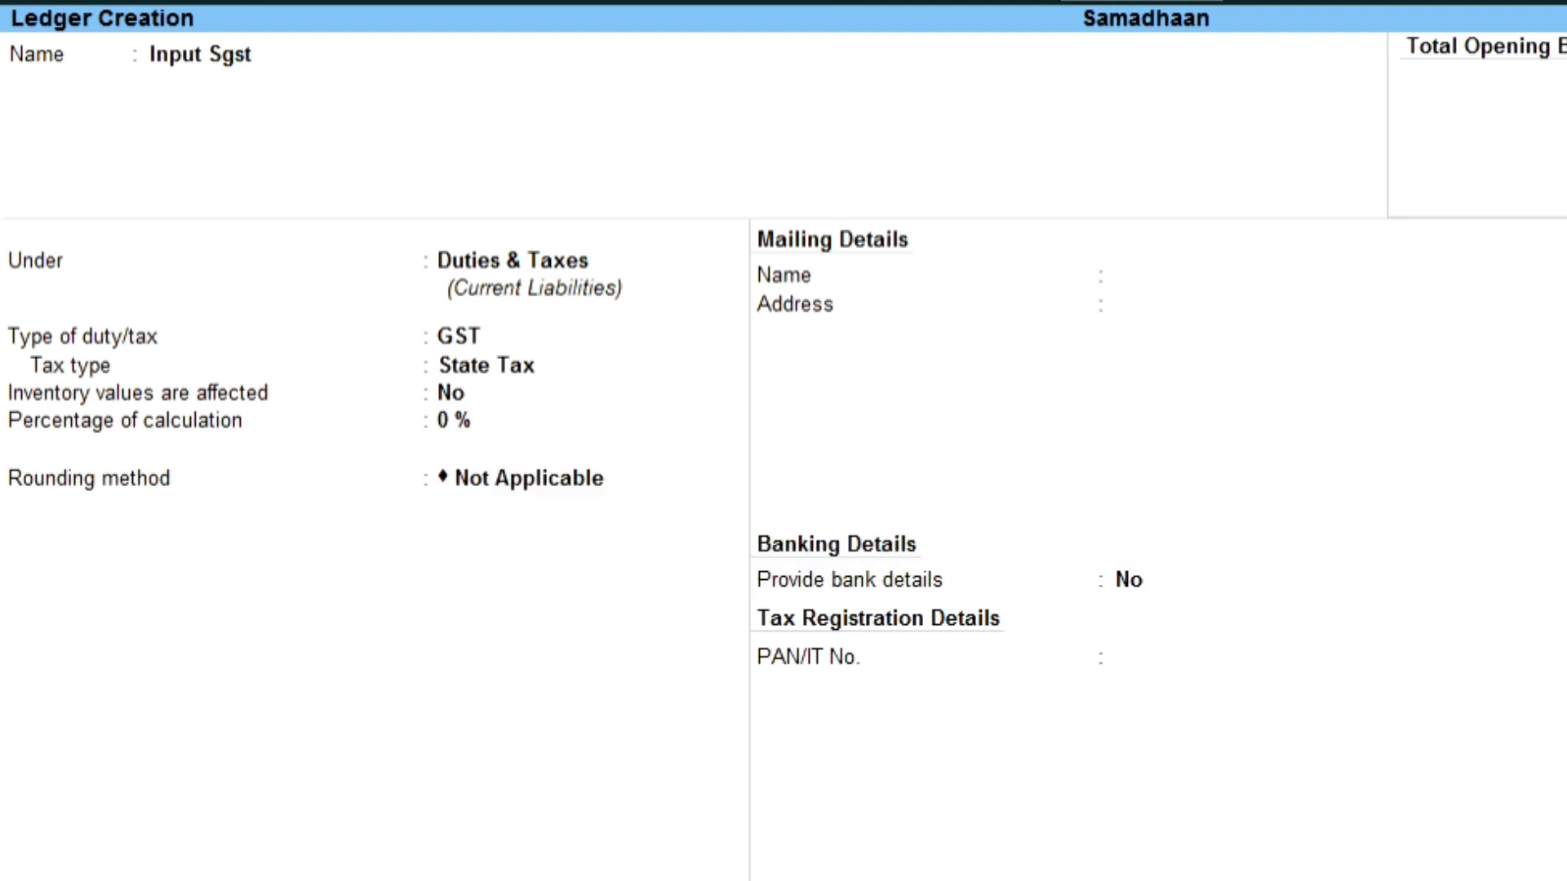
key(ctrl+a)
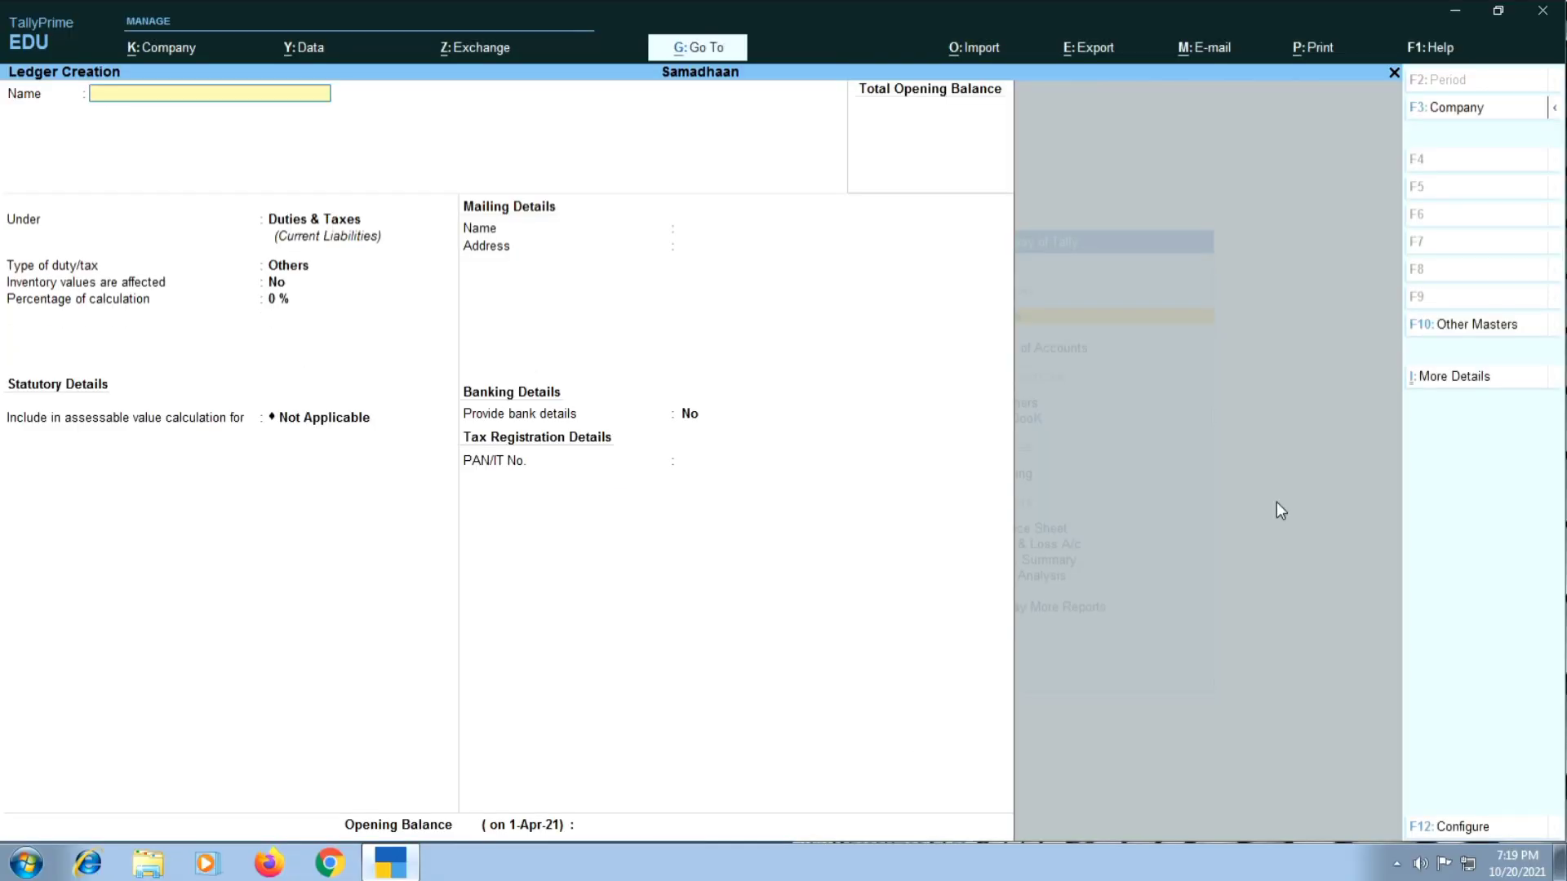
- Define a ledger named Input Igst under Duties & Taxes, with duty type GST and tax type Integrated Tax
text(Input Igst)
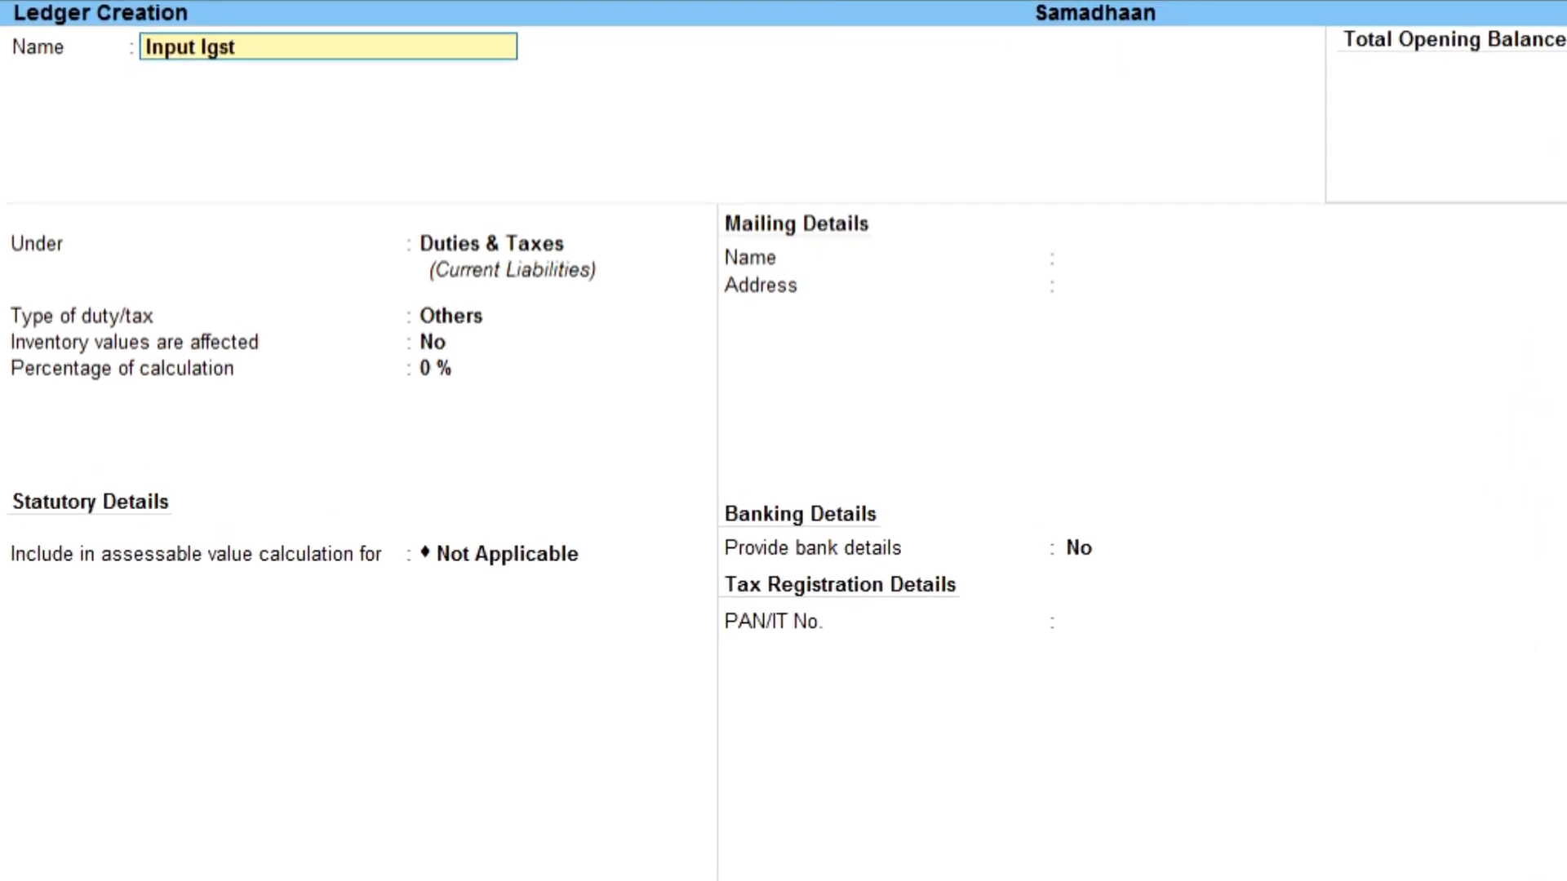
key(Return)
key(Return)
key(Up)
key(Return)
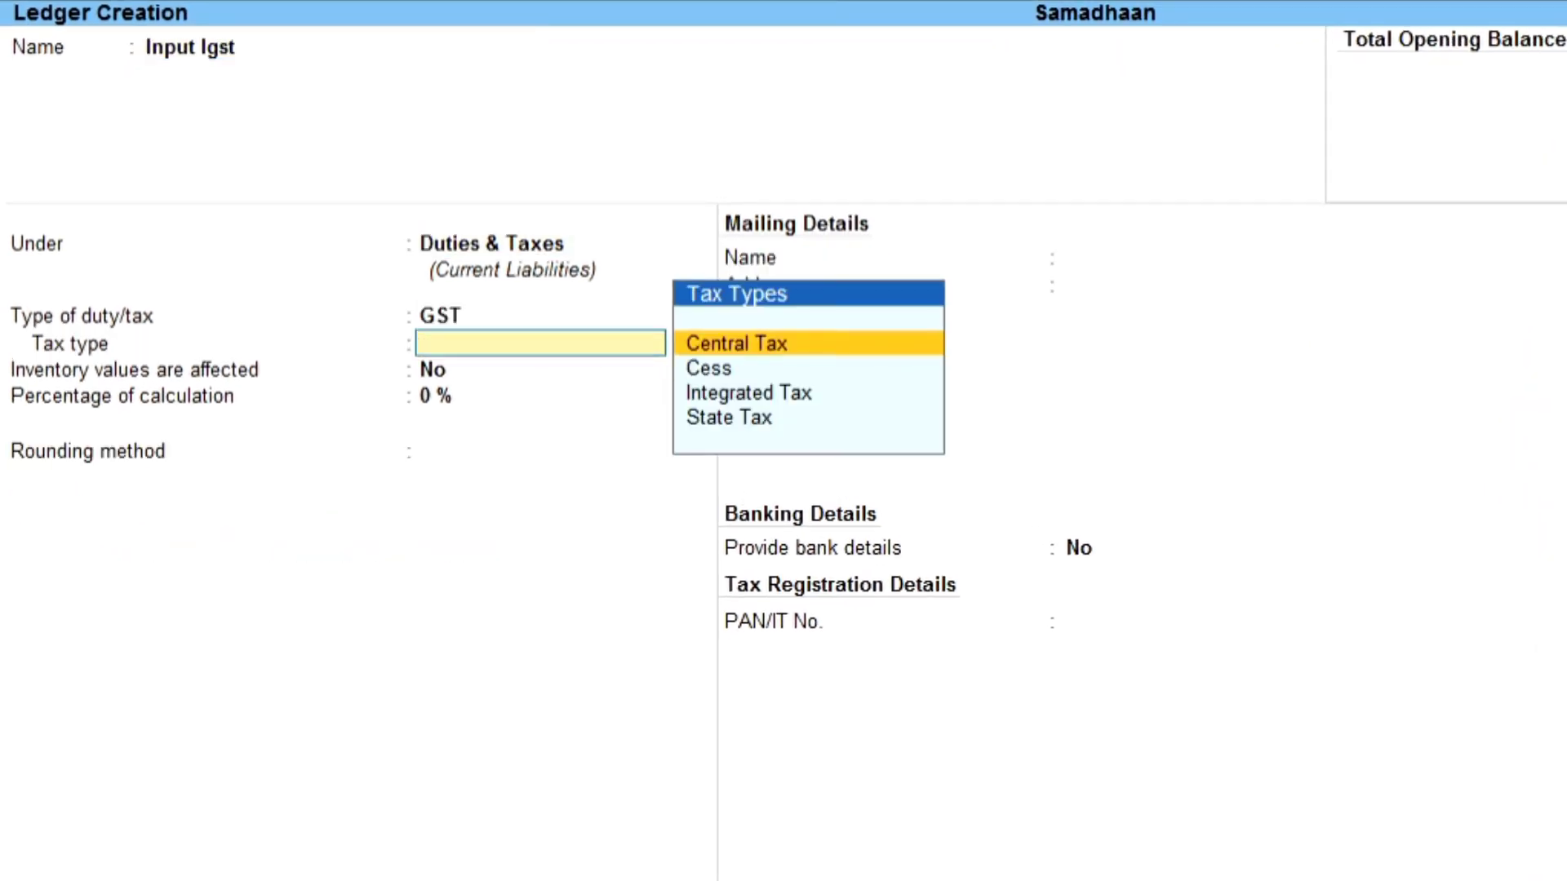
key(Down)
key(Down)
key(Down)
key(Up)
key(Return)
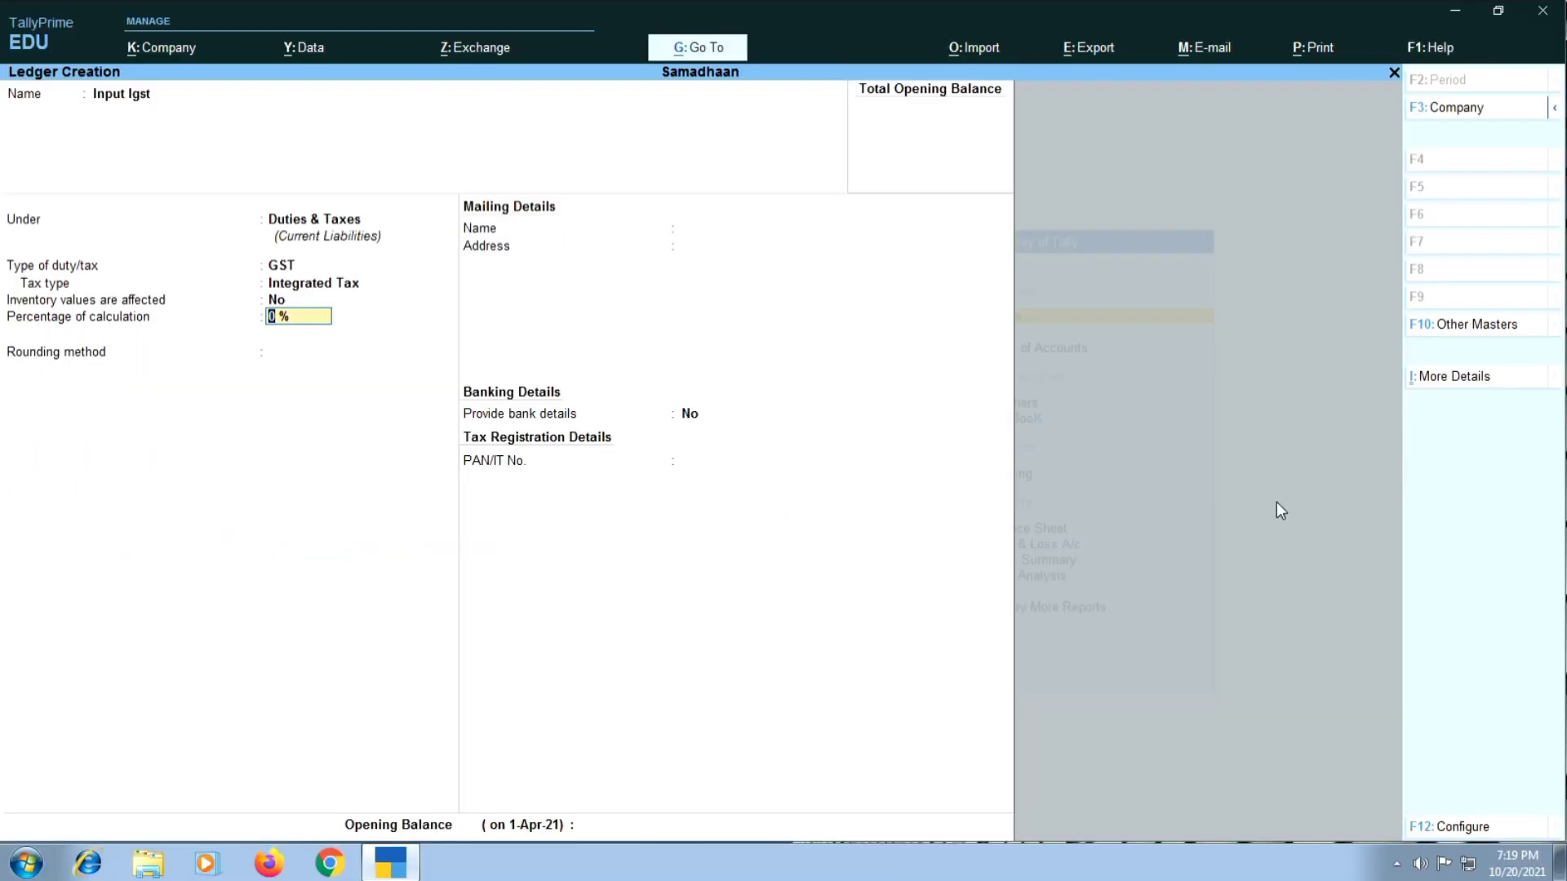
- Save the Input Igst ledger with a 0% calculation rate, Not Applicable rounding and no opening balance
key(Return)
key(Return)
key(Return)
key(Return)
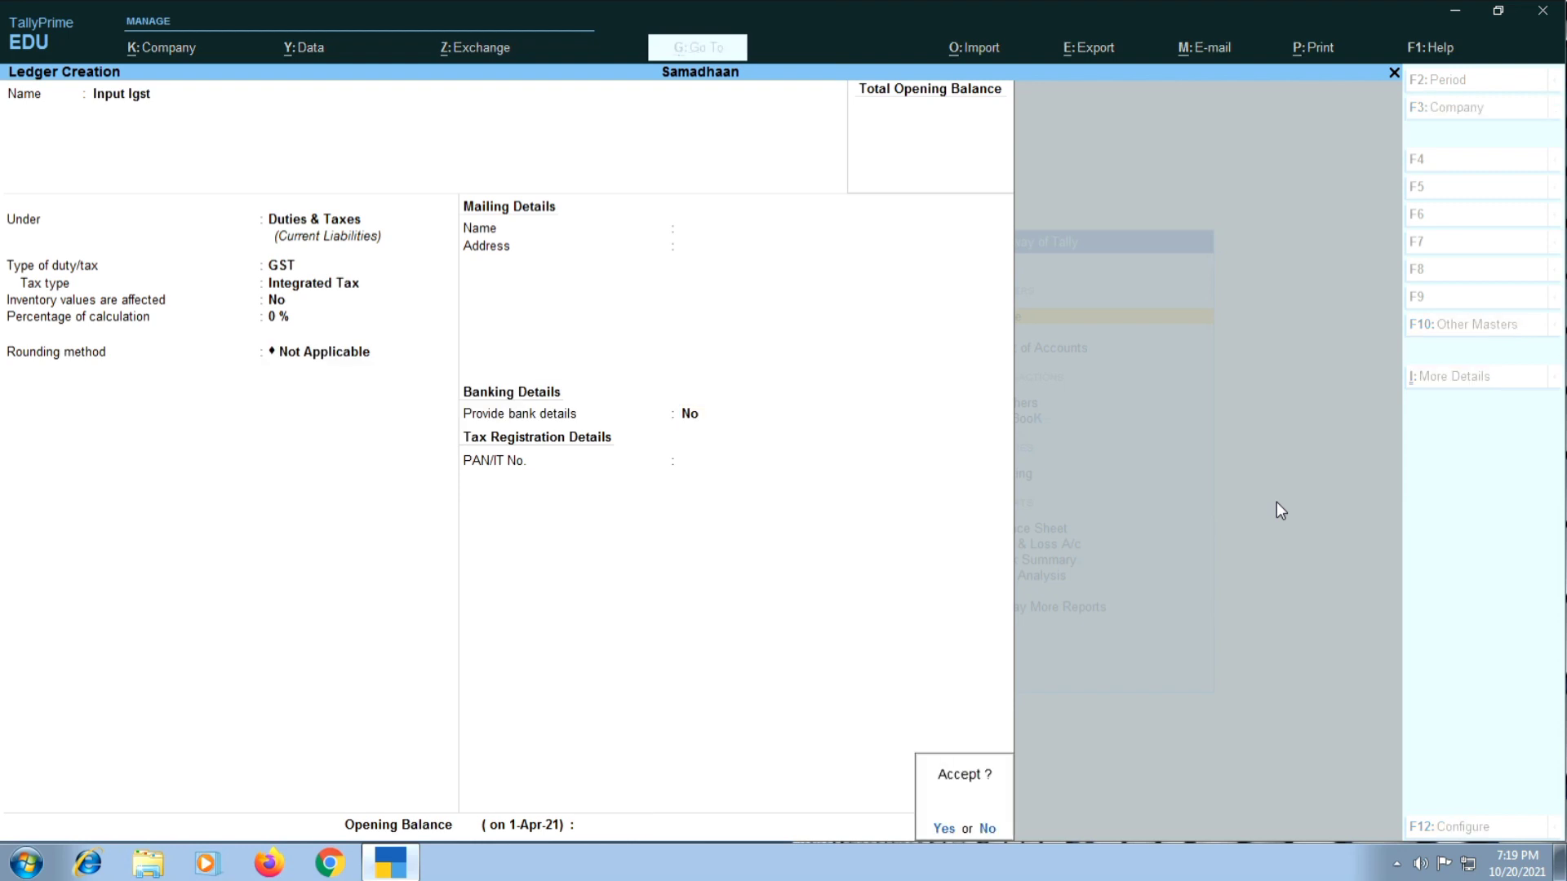
key(Return)
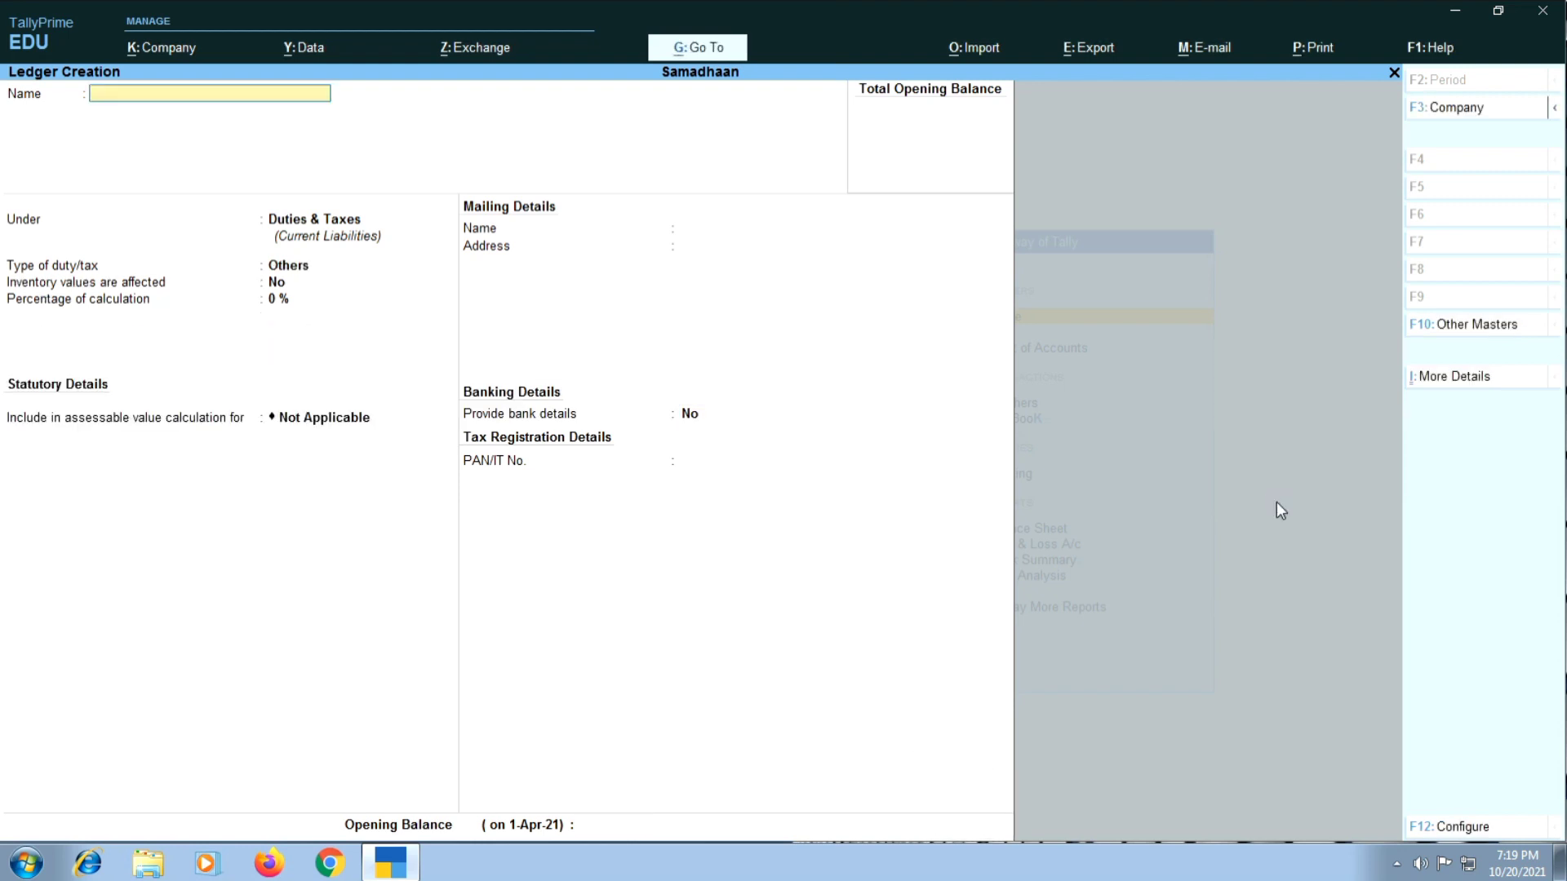
- Define a ledger named Output Cgst under Duties & Taxes, with duty type GST and tax type Central Tax
text(Output Cgst)
key(Return)
key(Return)
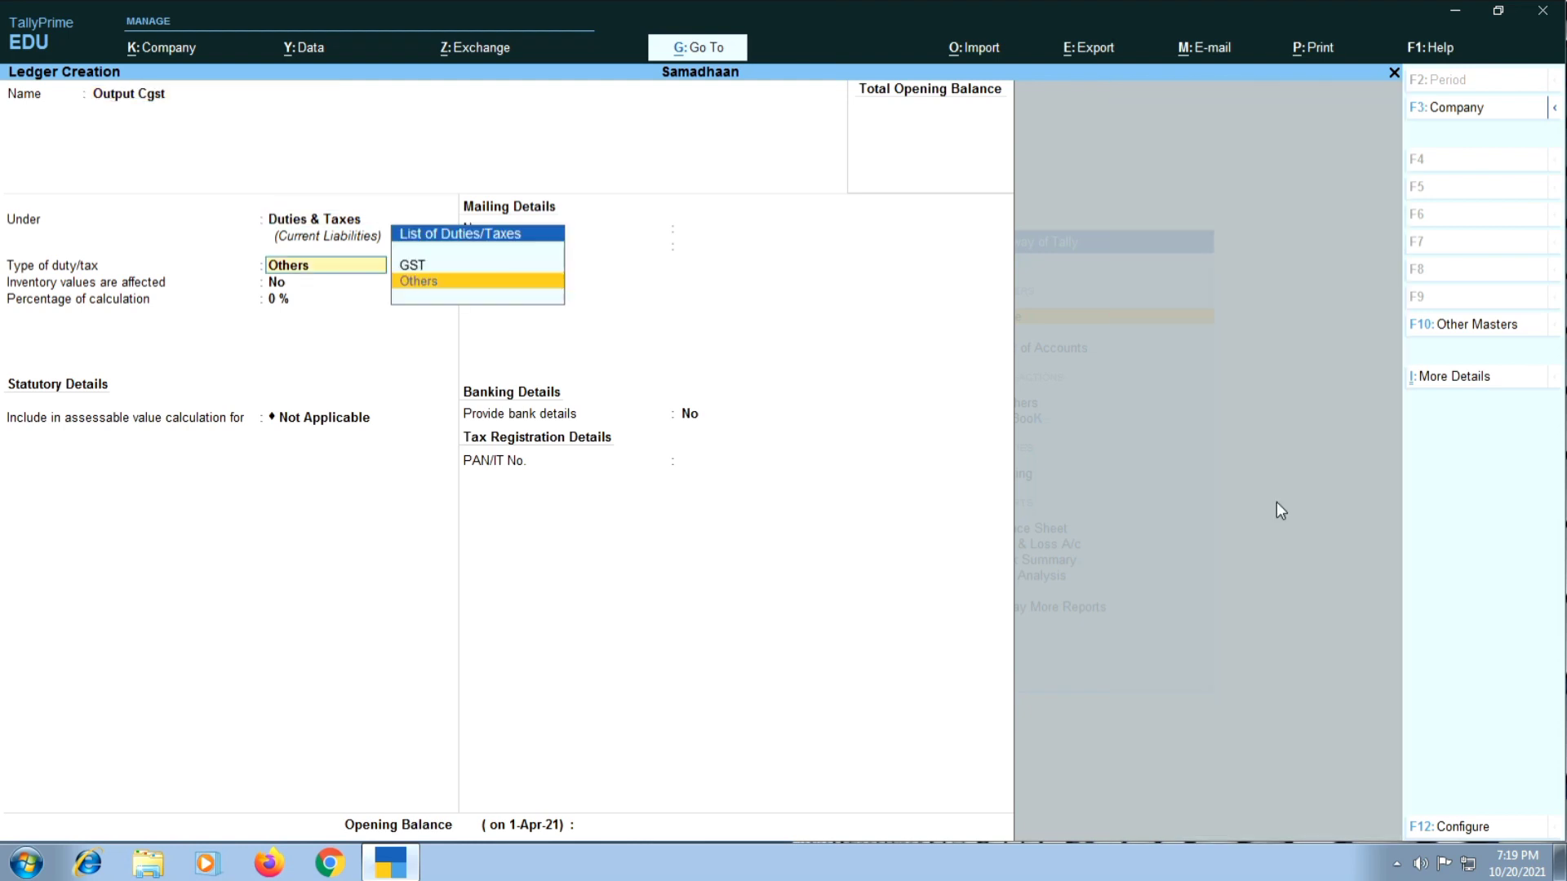
key(Up)
key(Return)
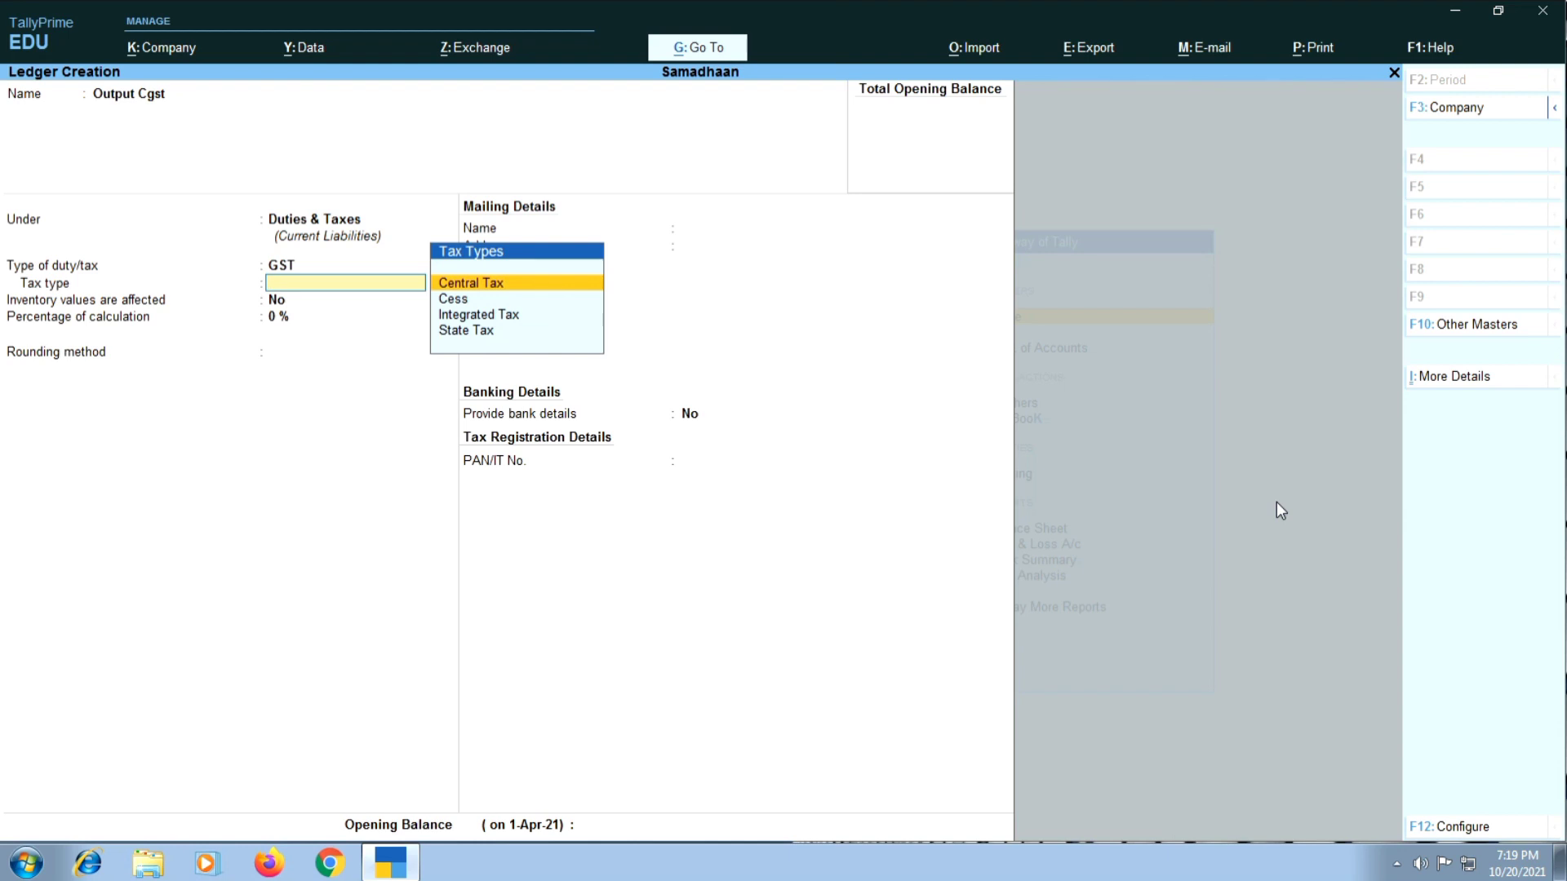
key(Return)
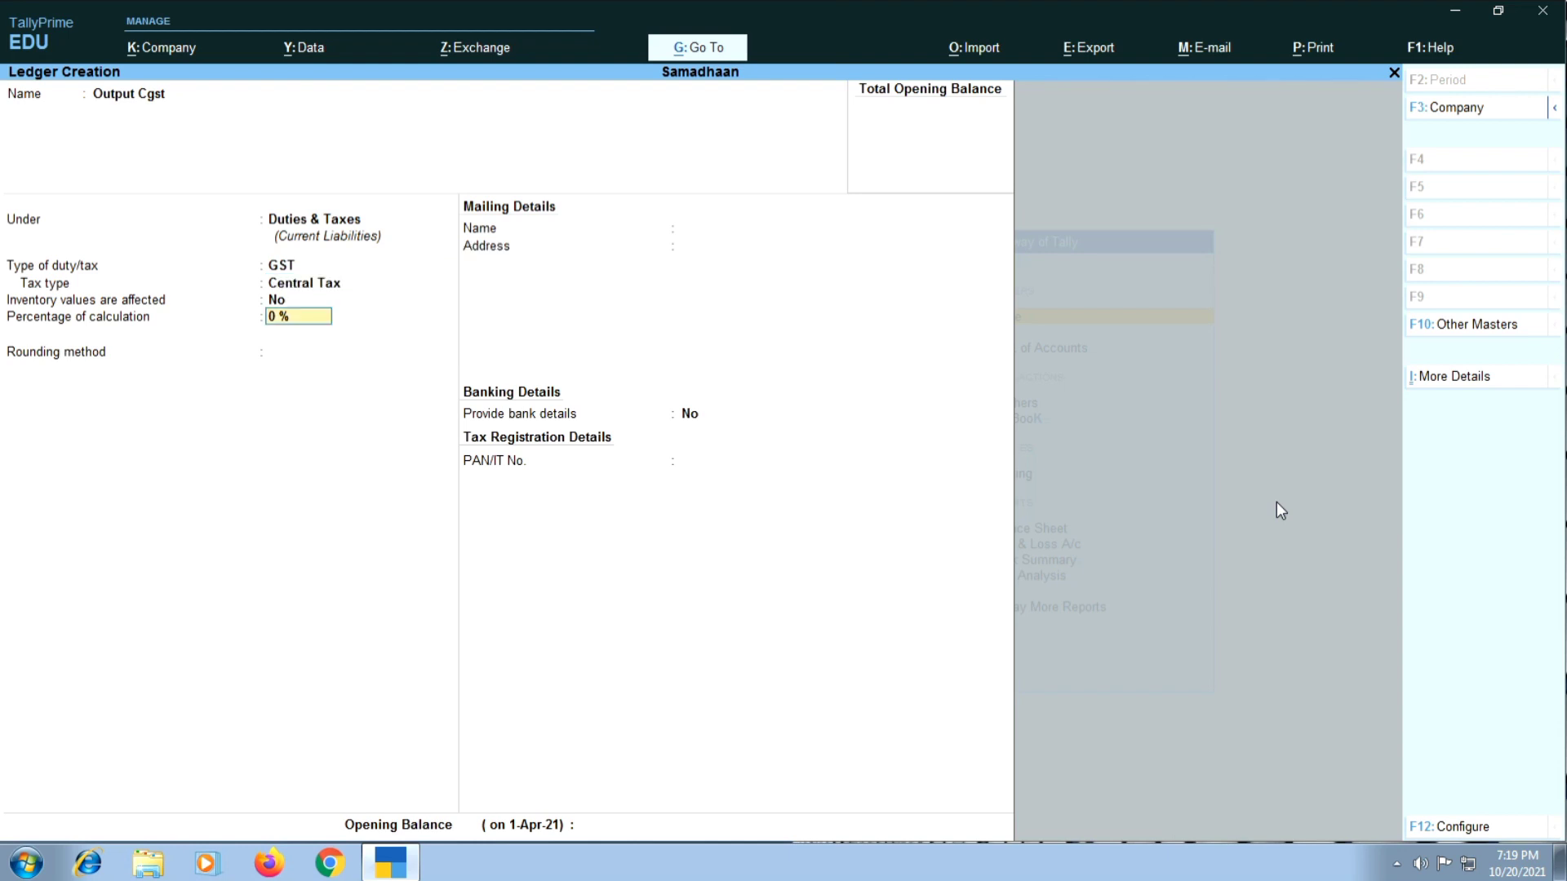
- Save the Output Cgst ledger with a 0% calculation rate, Not Applicable rounding and no opening balance
key(Return)
key(Return)
key(Return)
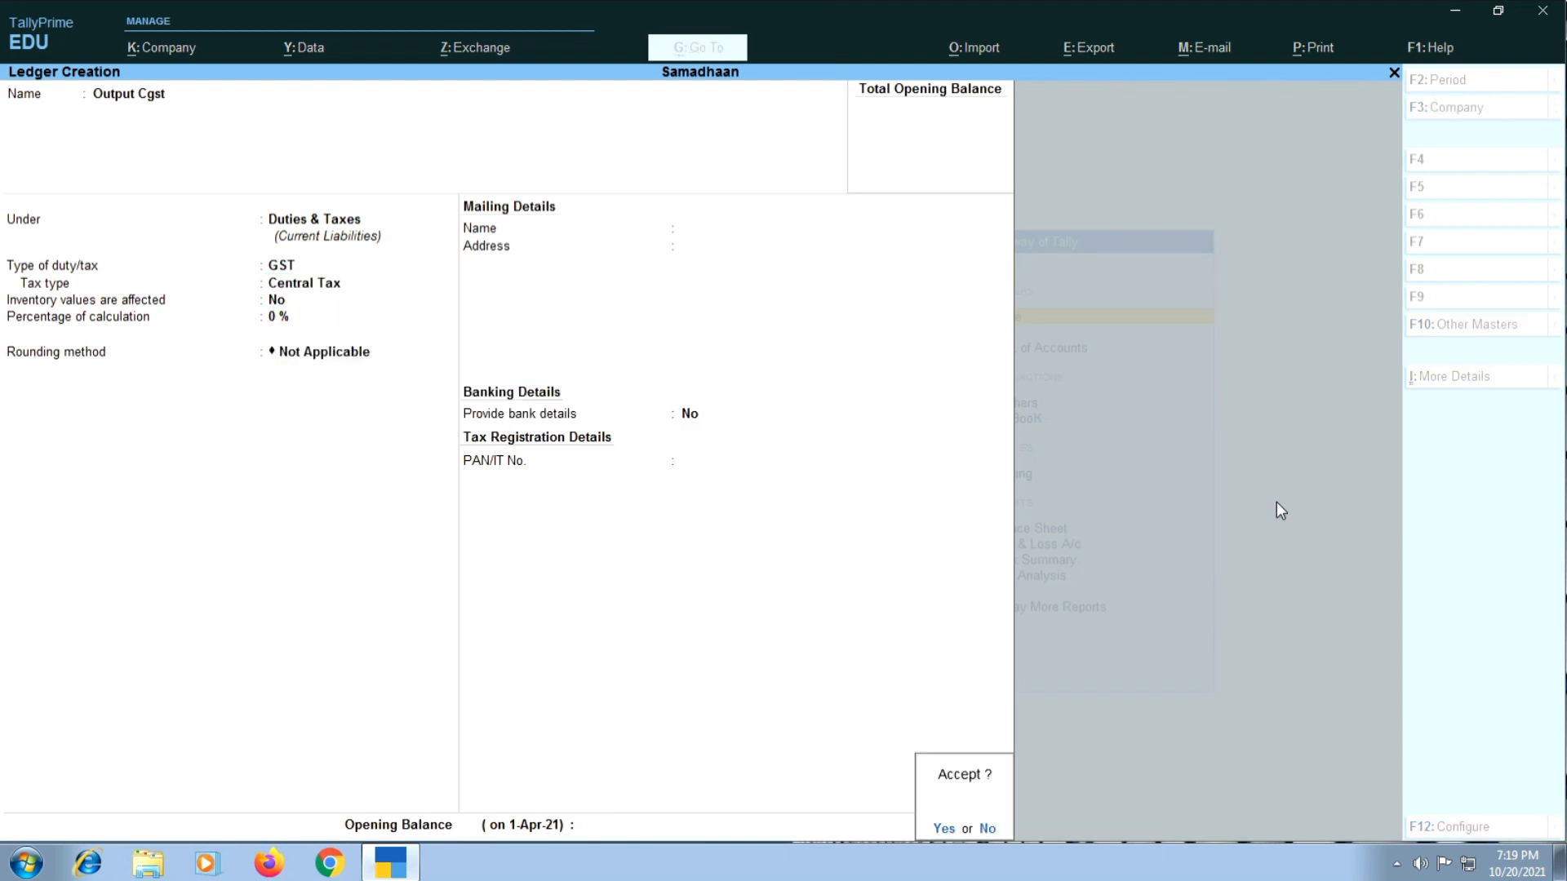
key(Return)
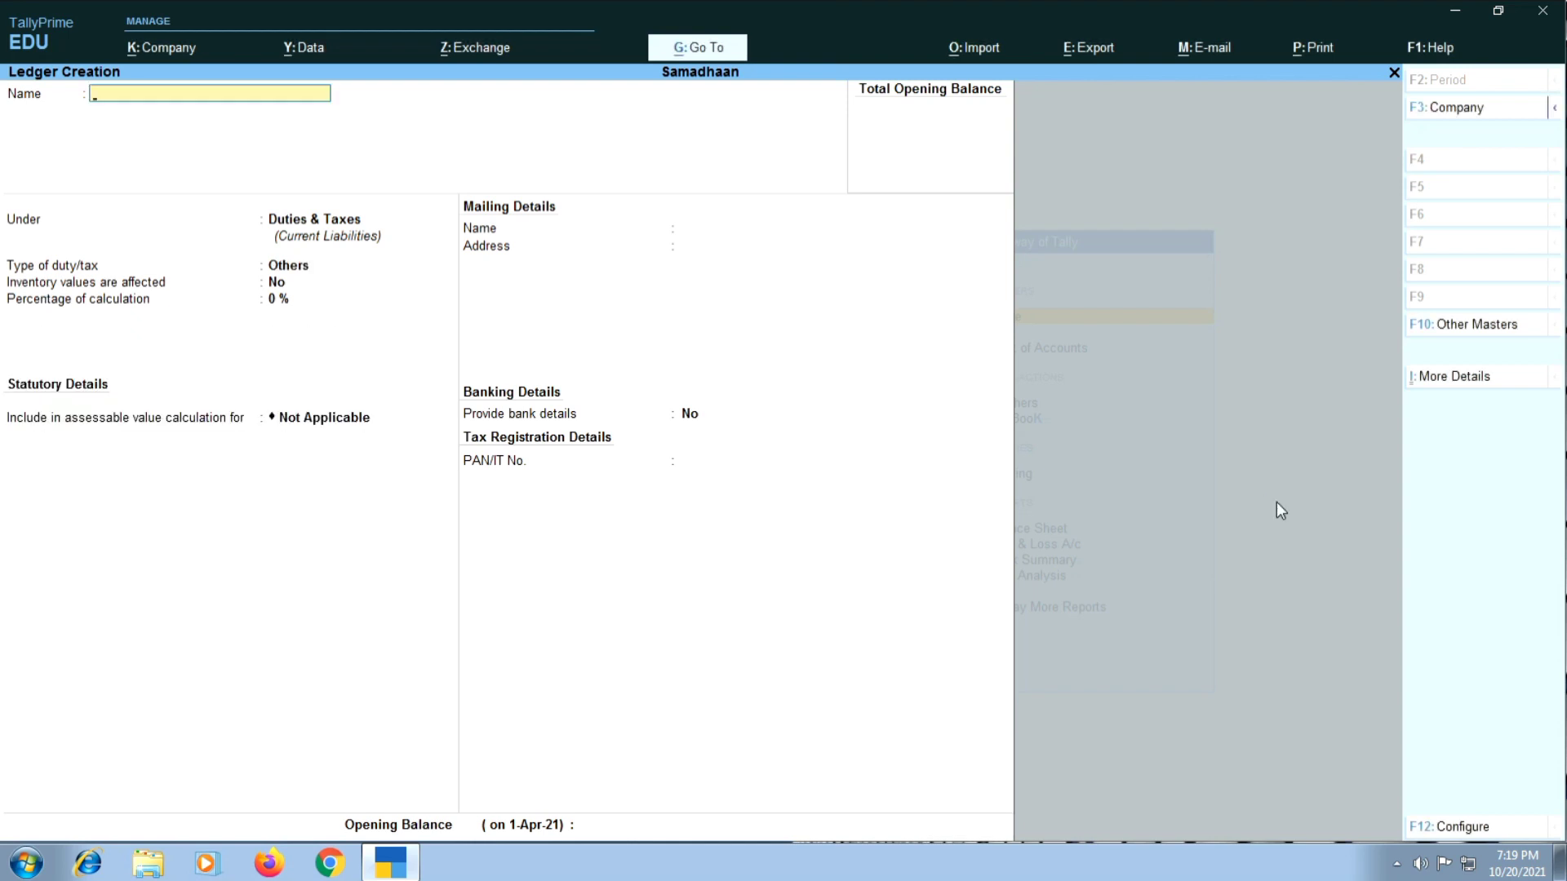
- Define a ledger named Output Sgst under Duties & Taxes, with duty type GST and tax type State Tax
text(Output Sgst)
key(Return)
key(Return)
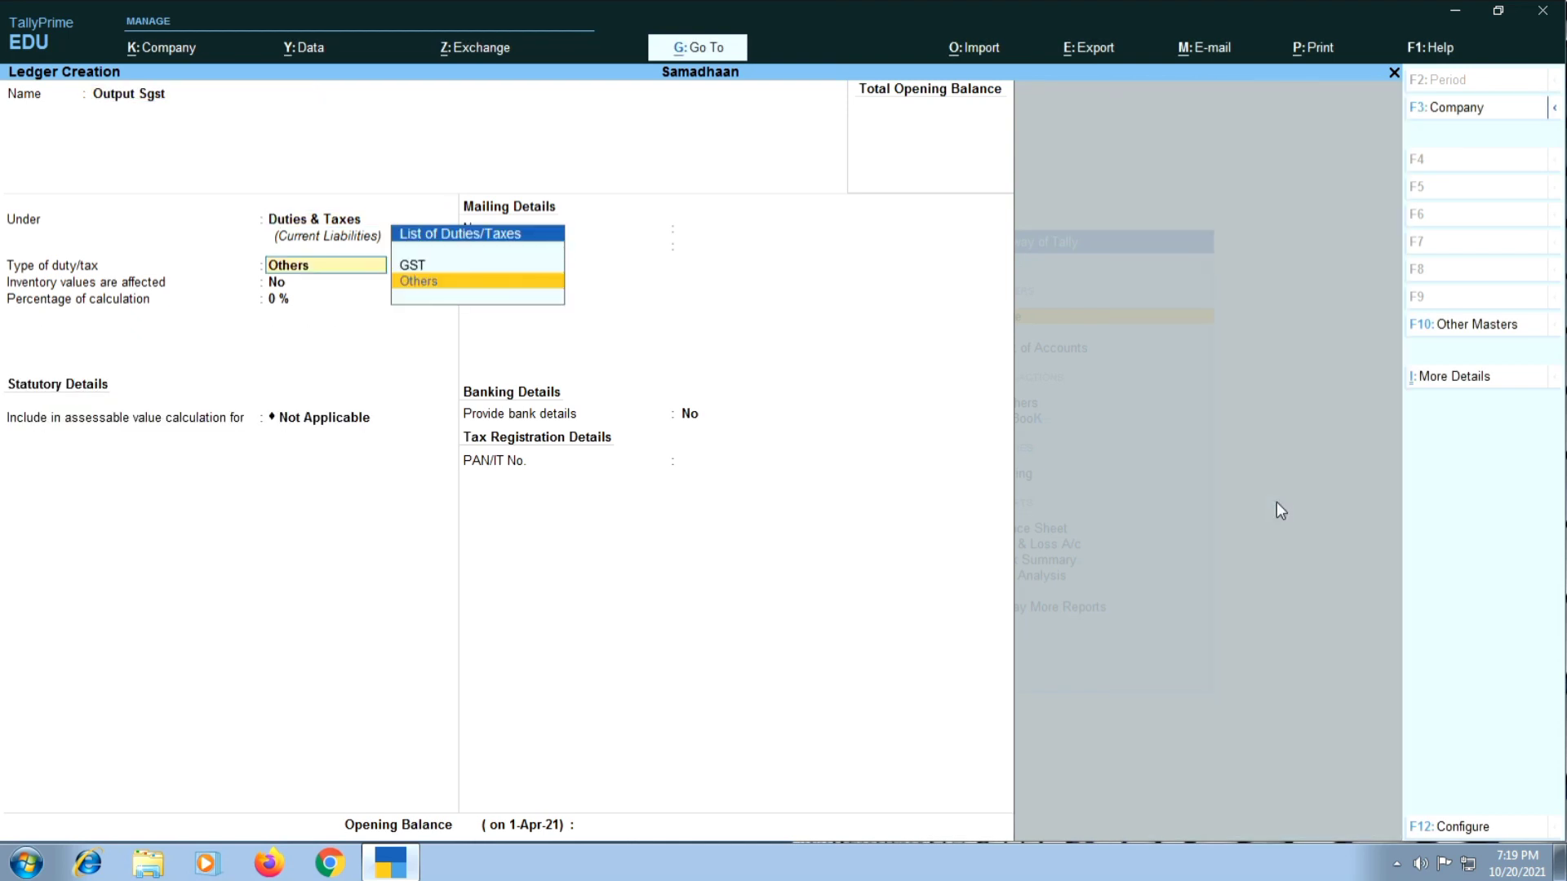
key(Up)
key(Return)
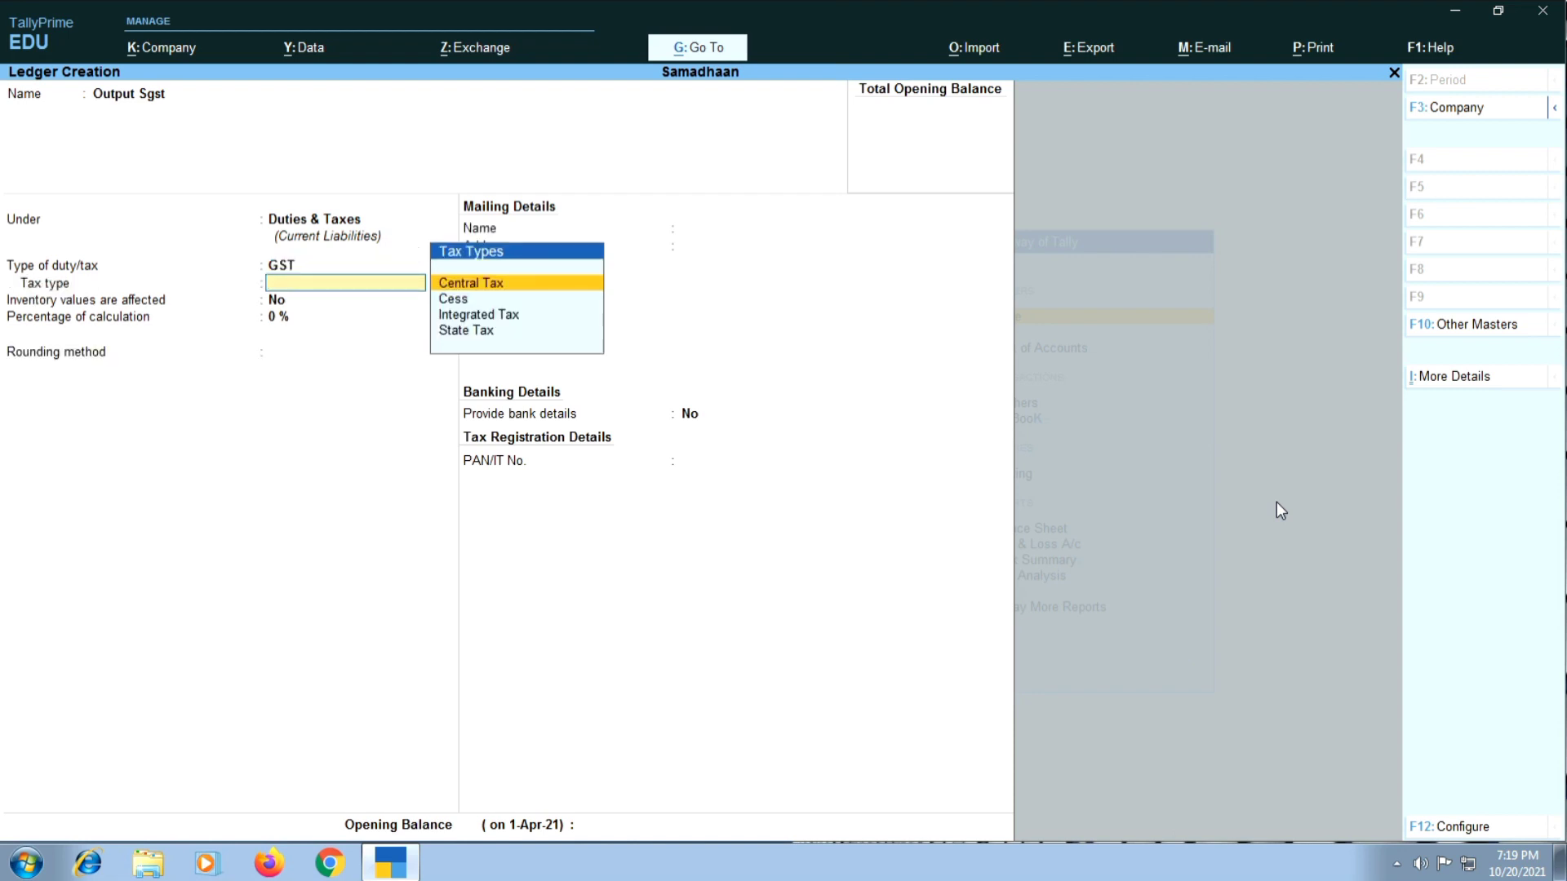
key(Down)
key(Down)
key(Down)
key(Return)
- Save the Output Sgst ledger with a 0% calculation rate, Not Applicable rounding and no opening balance
key(Return)
key(Return)
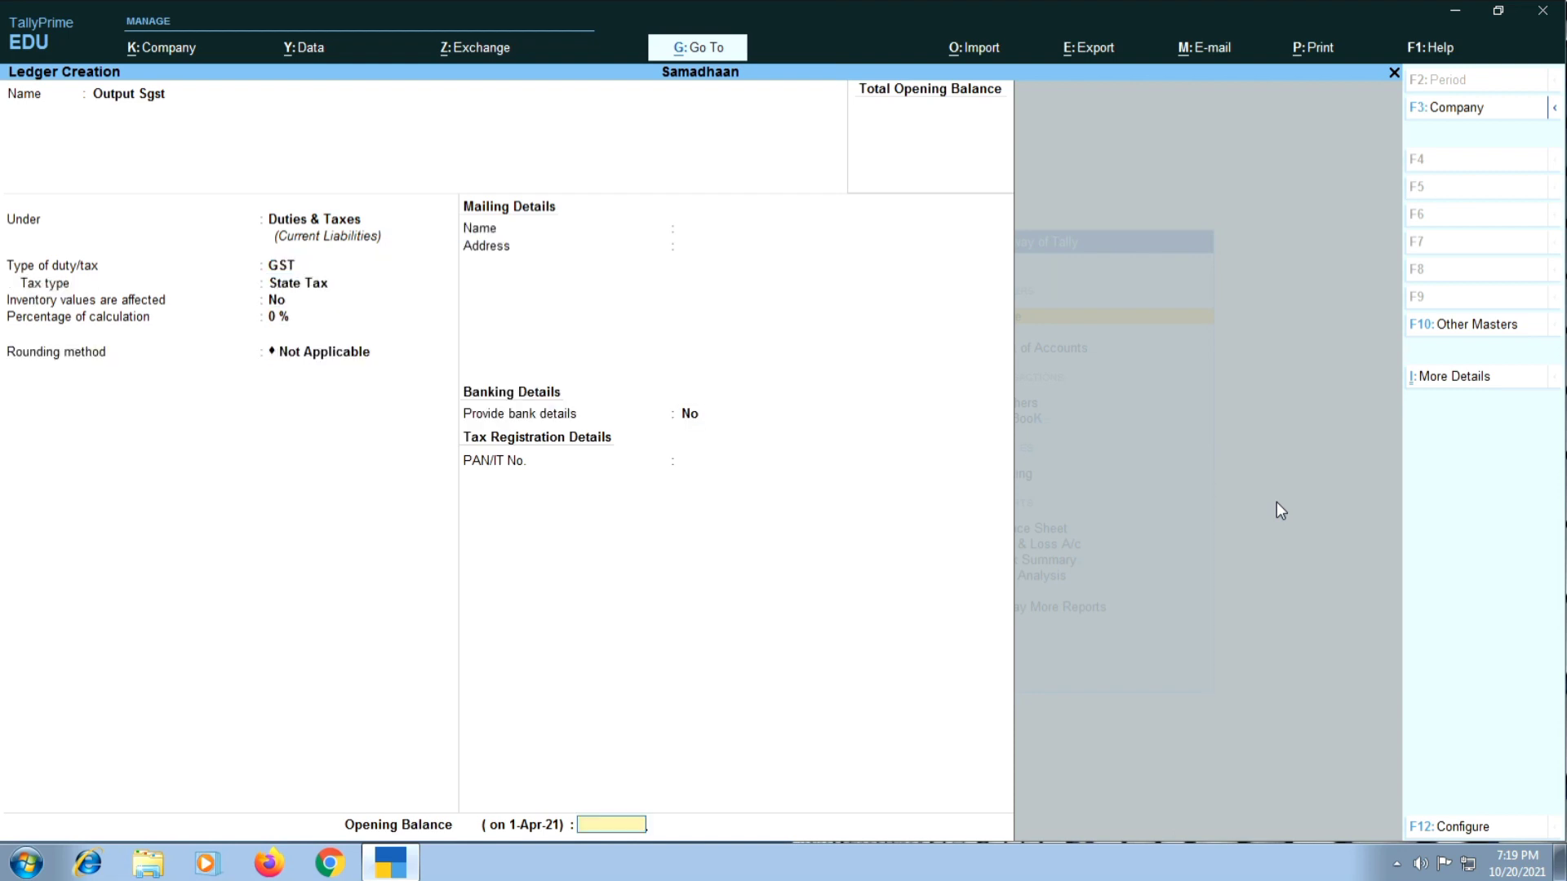
key(Return)
key(Return)
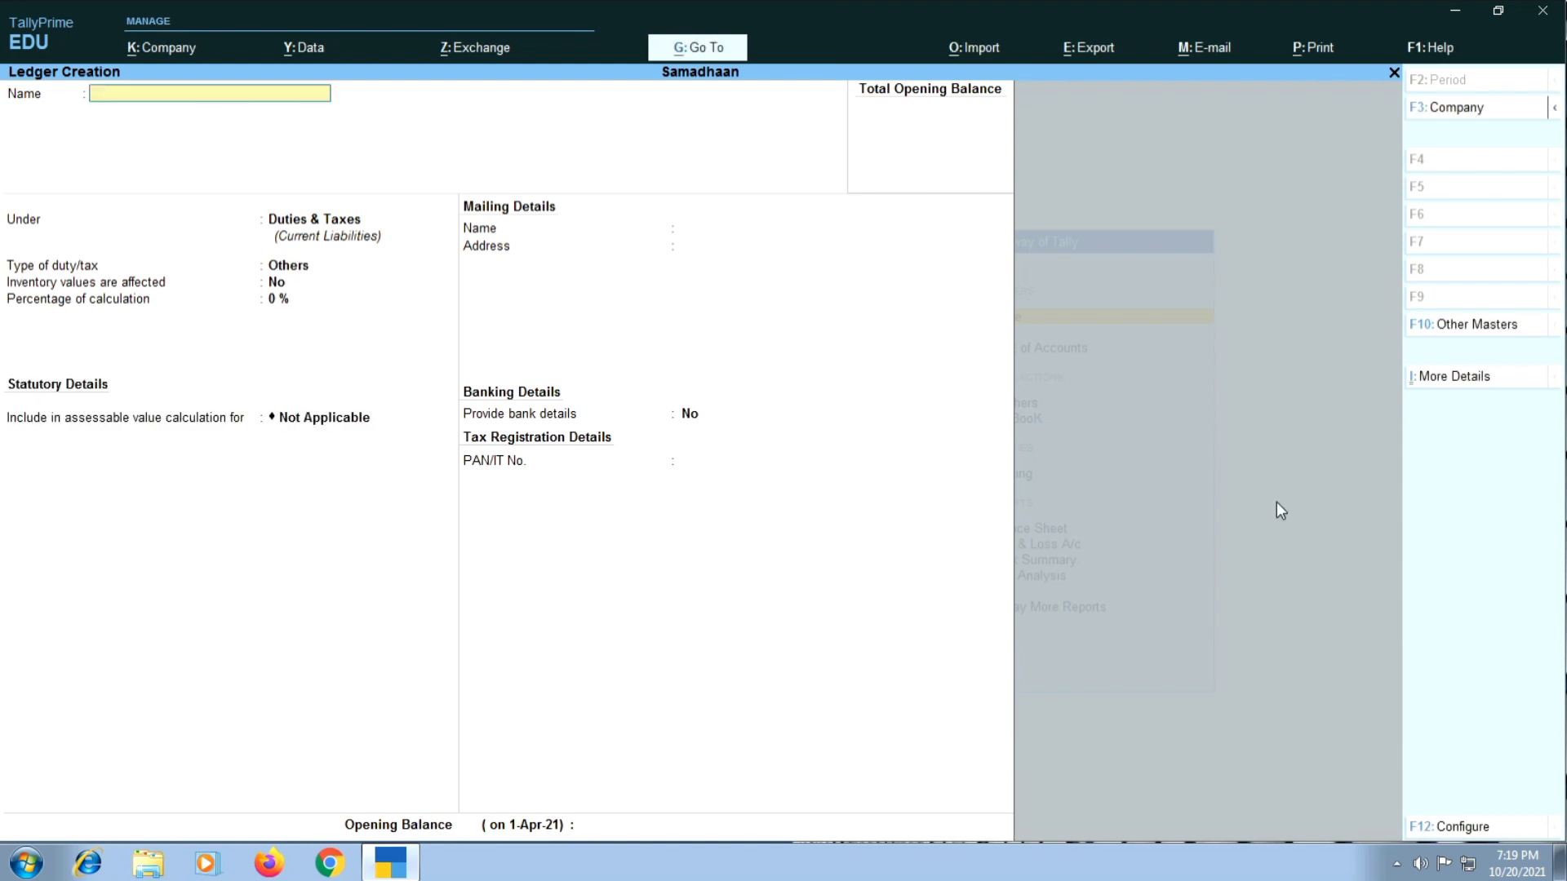
- Define a ledger named Output Igst under Duties & Taxes, with duty type GST and tax type Integrated Tax
text(Output igst)
key(Return)
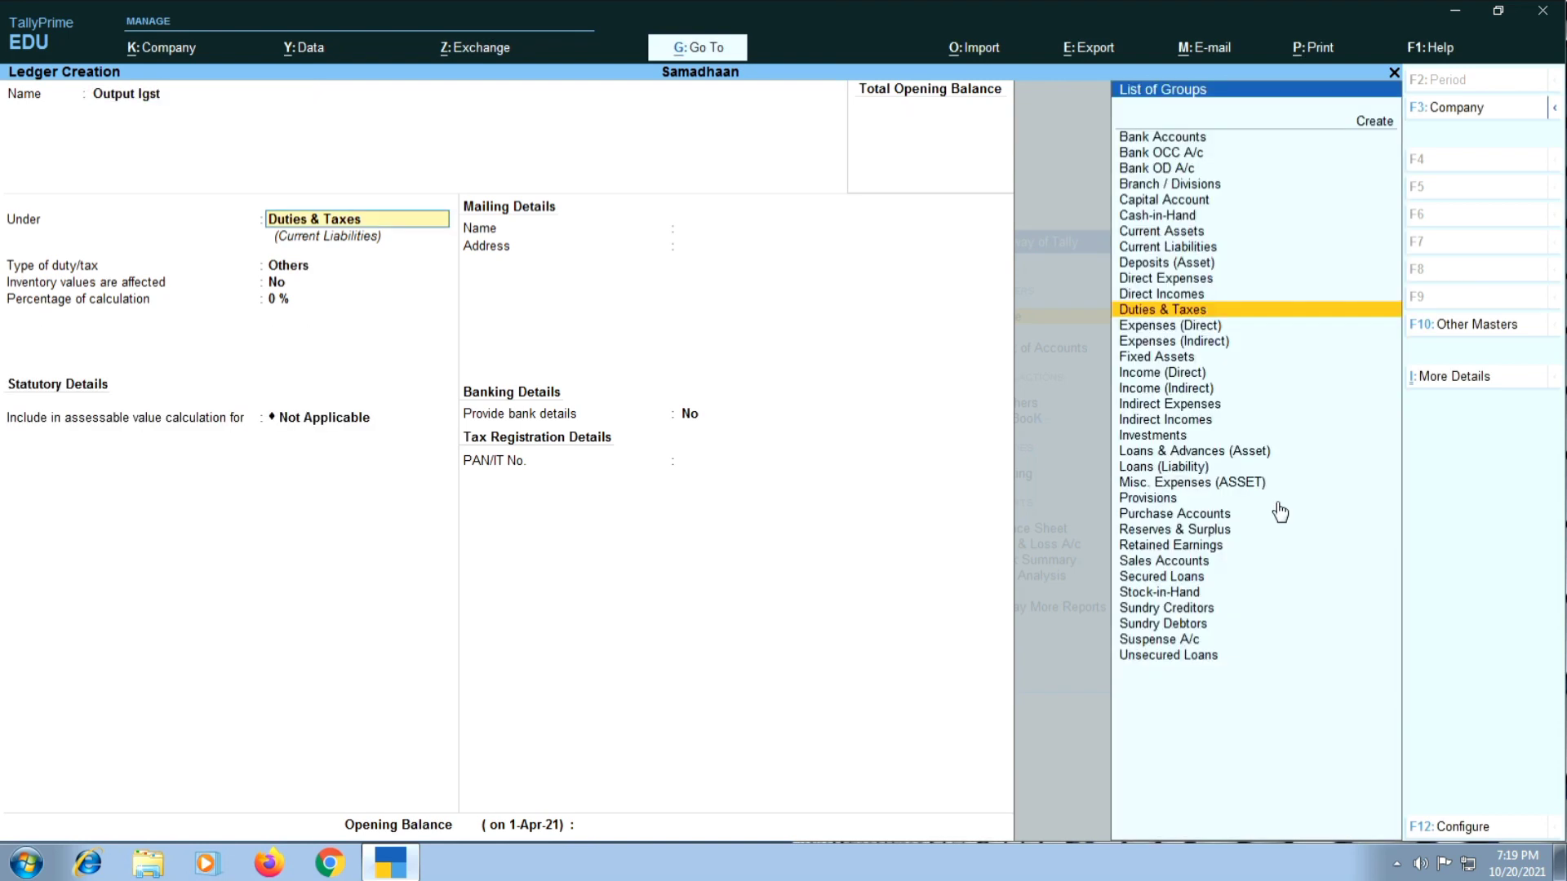
key(Return)
key(Up)
key(Return)
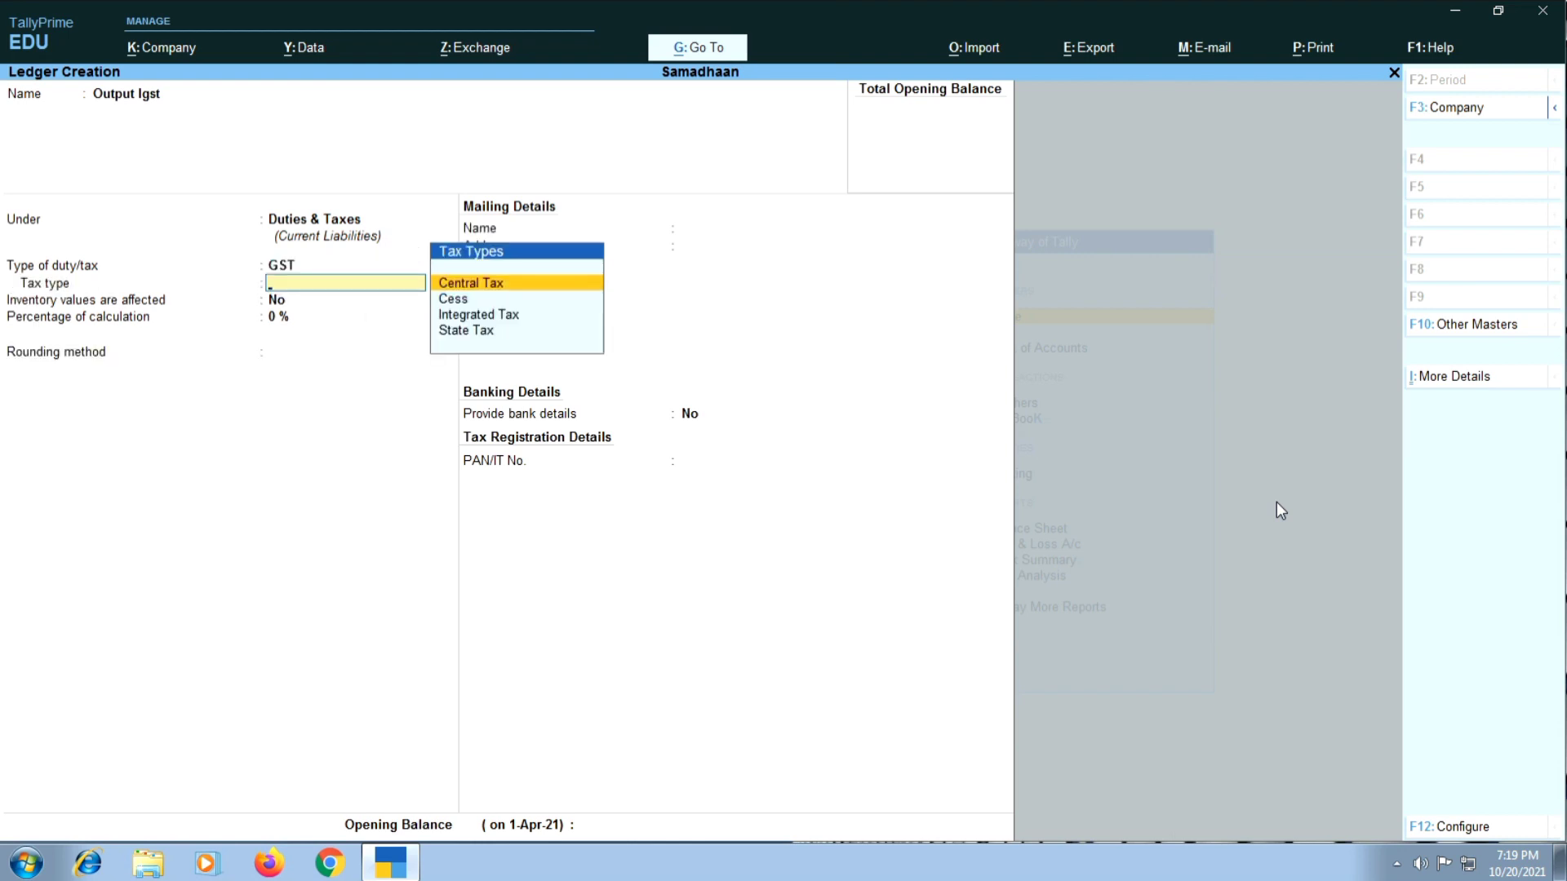
key(Down)
key(Down)
key(Return)
- Save the Output Igst ledger with 0% calculation and Not Applicable rounding, and leave ledger creation for the Gateway of Tally
key(Return)
key(Return)
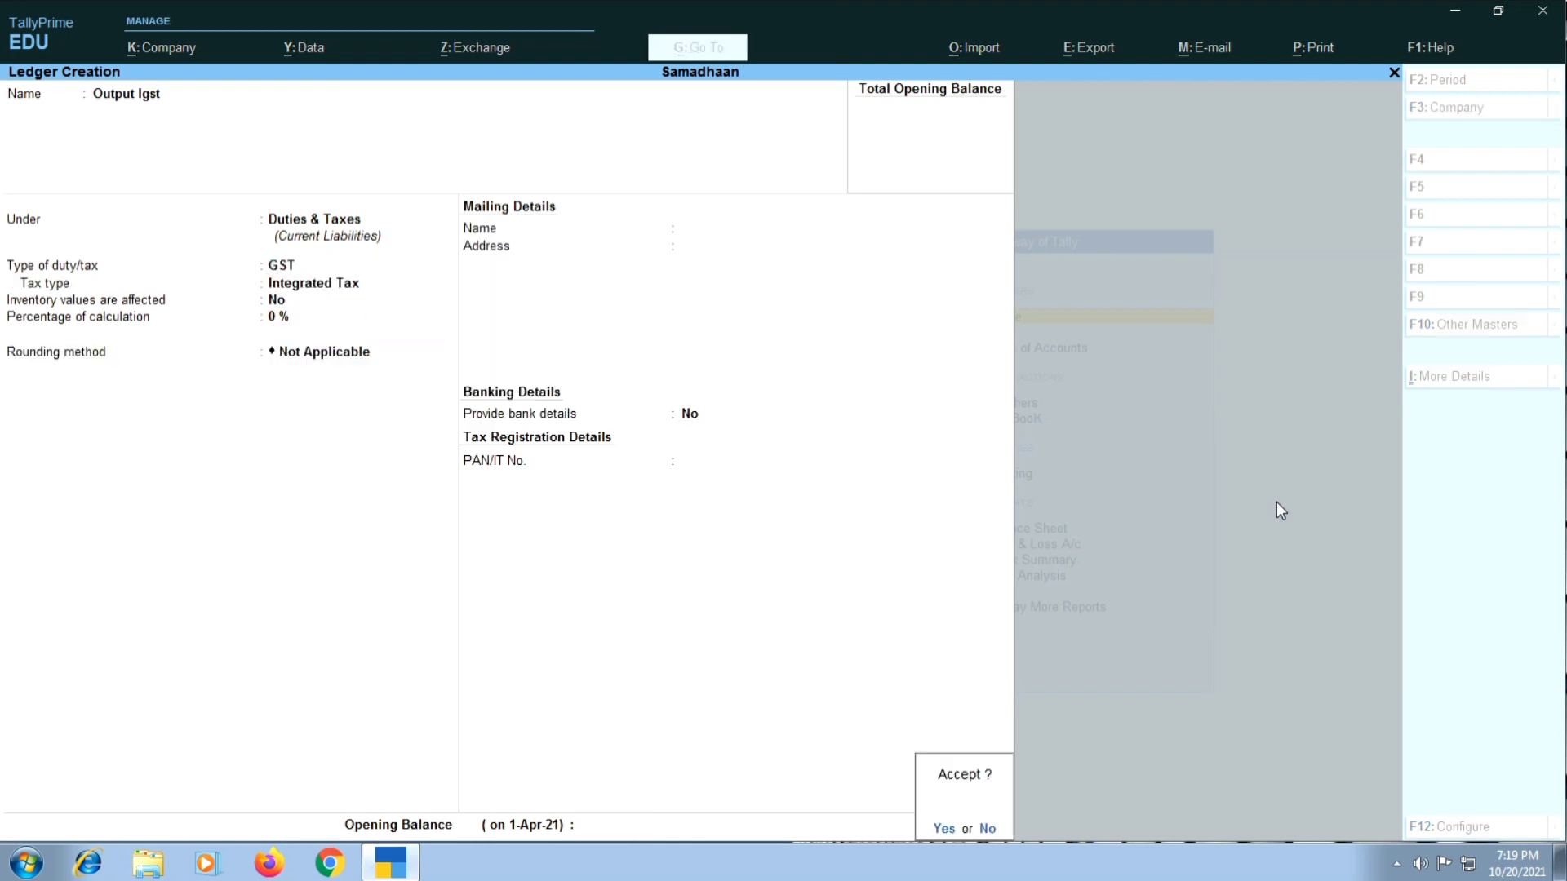
key(Return)
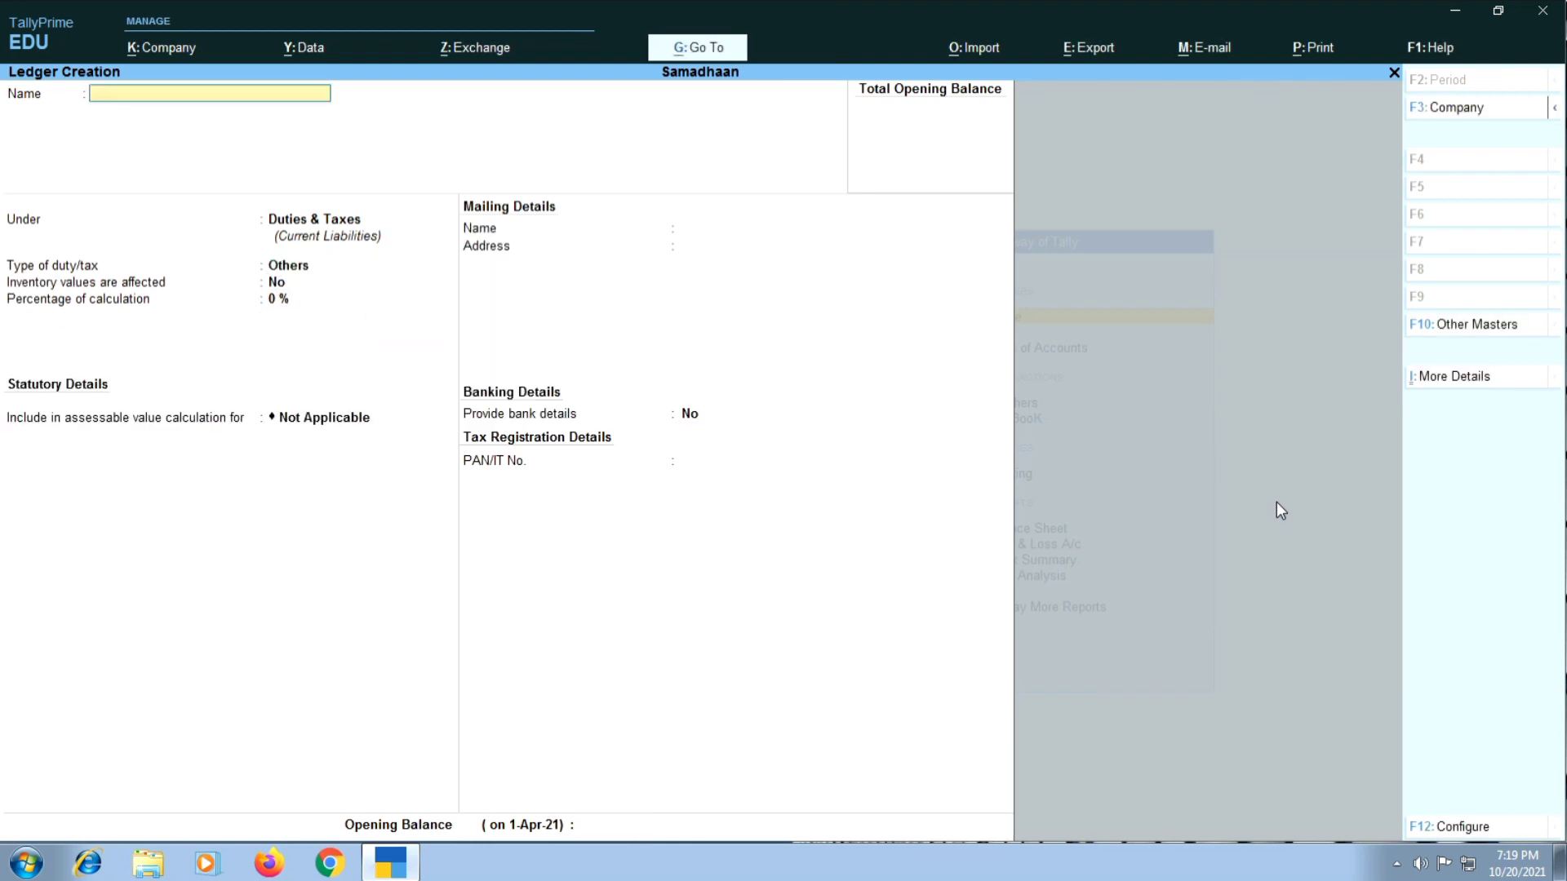
key(Escape)
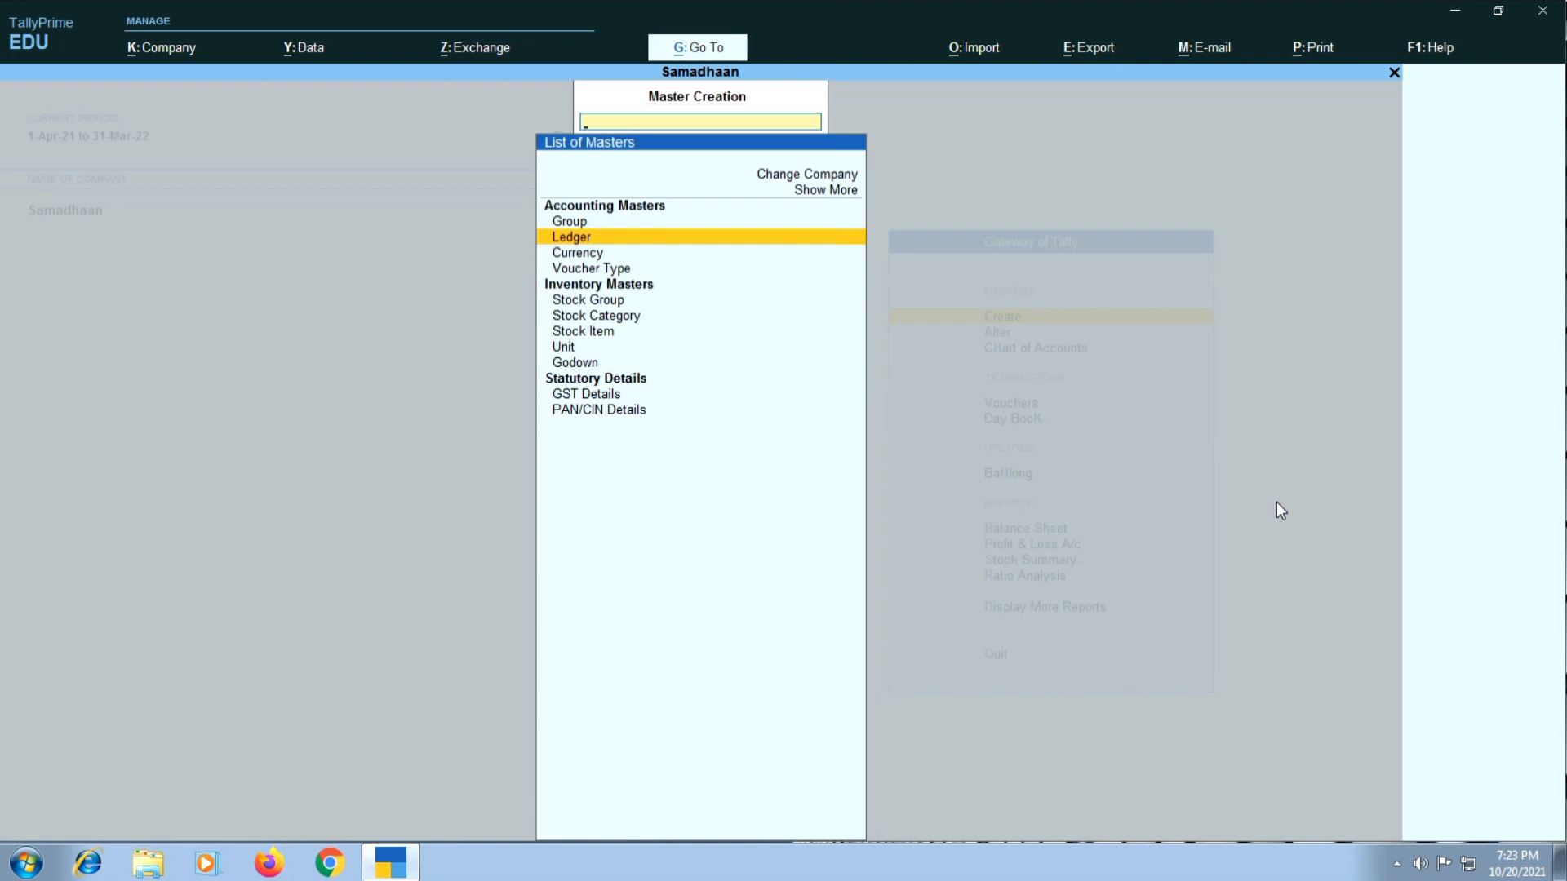
key(Escape)
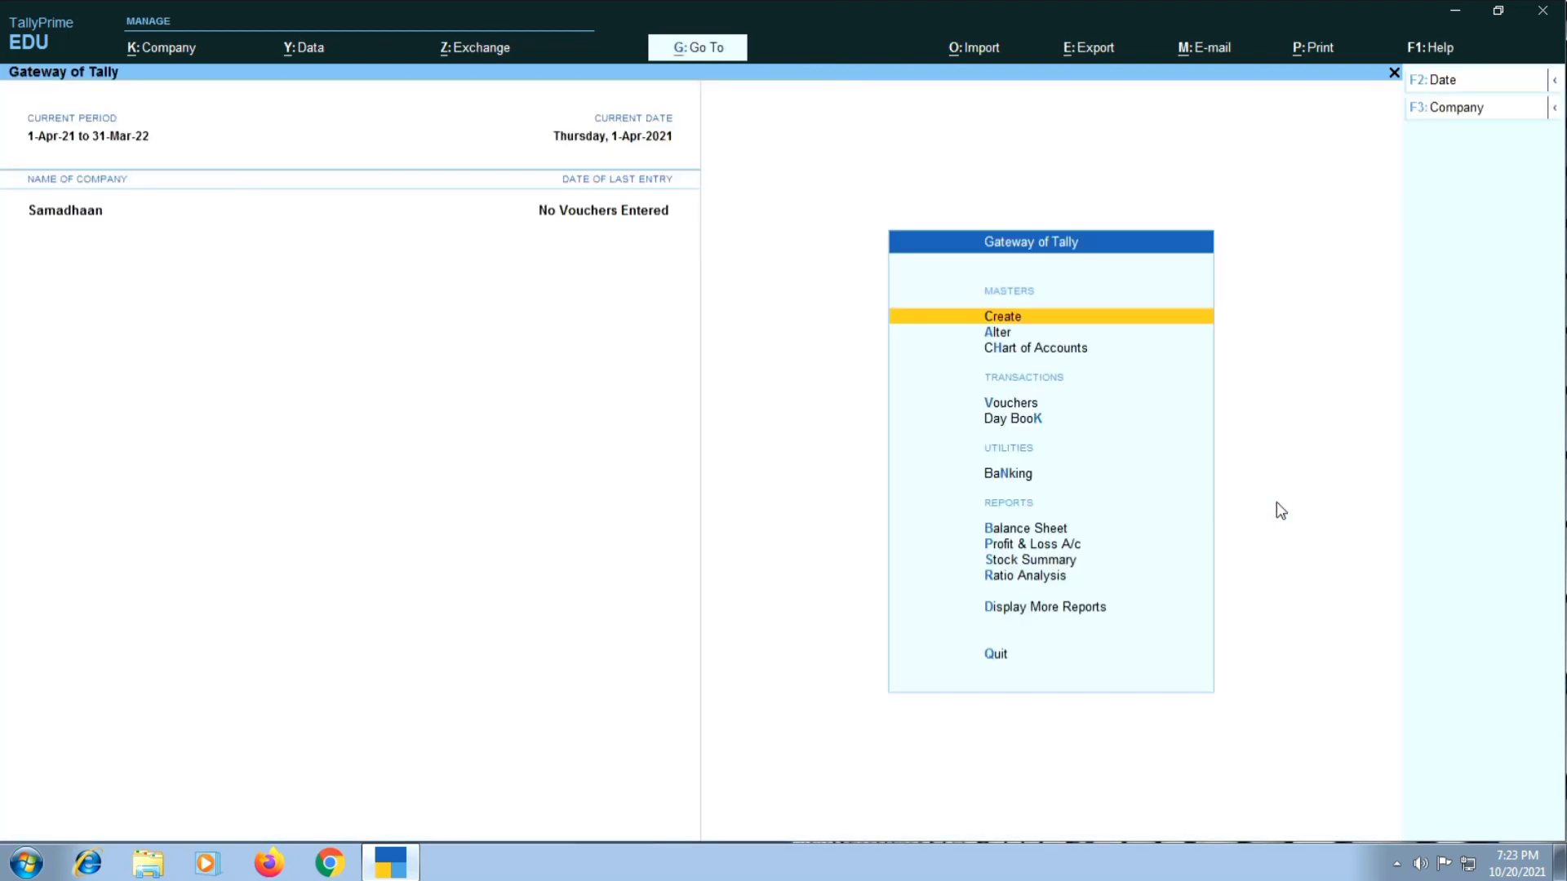
- Open the Input Cgst ledger for alteration
key(a)
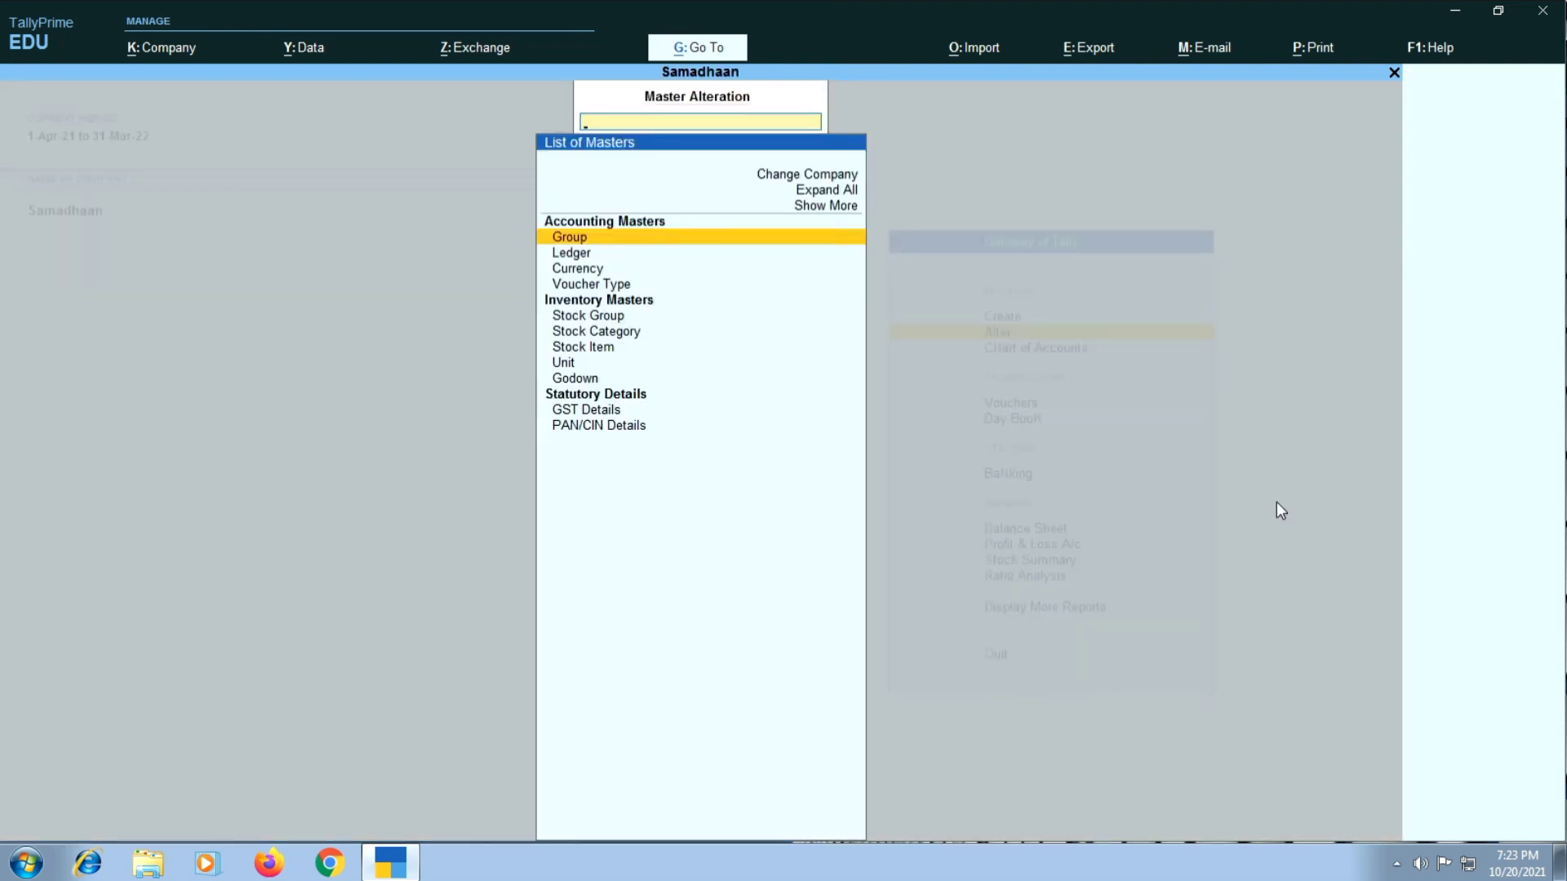
key(Down)
key(Down)
key(Down)
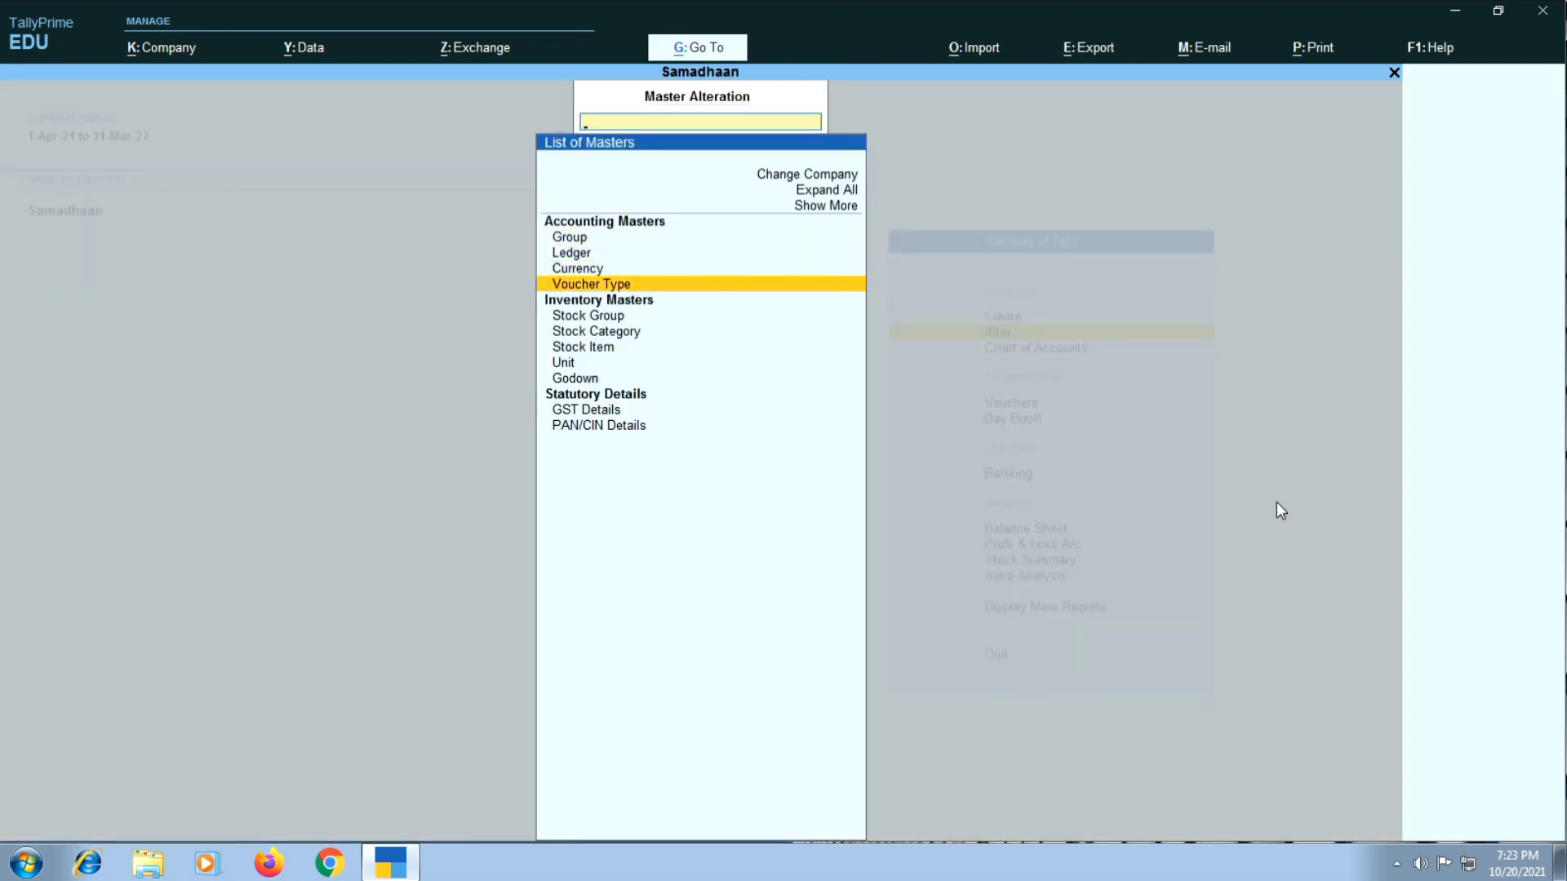
key(Up)
key(Up)
key(Return)
key(Down)
key(Return)
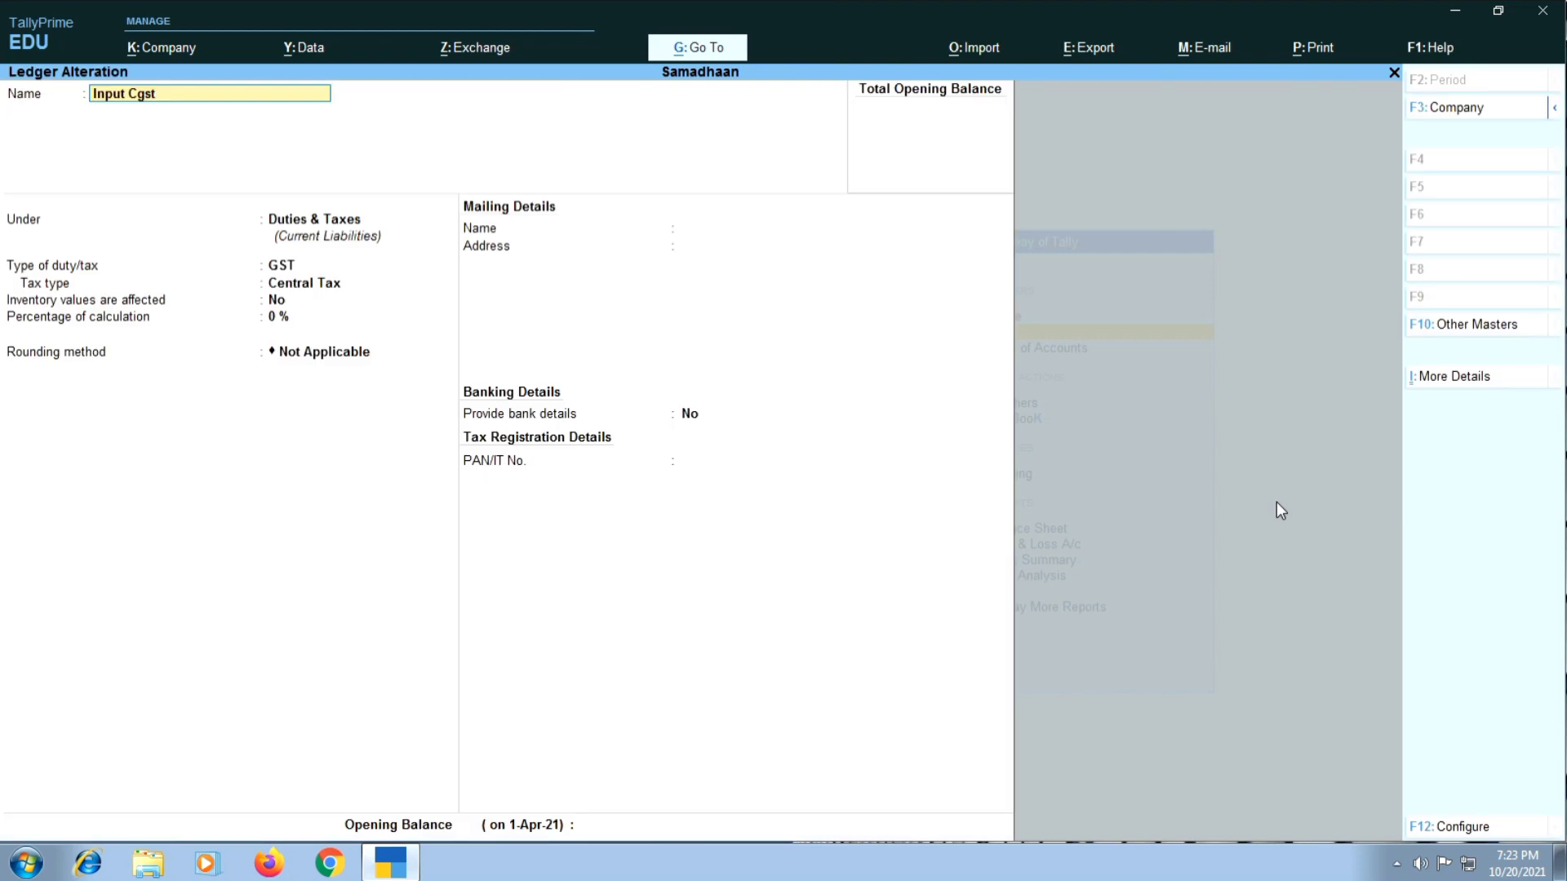
- Set the Input Cgst ledger's opening balance to 5,000 Dr, keep its other GST settings, and save it
key(Return)
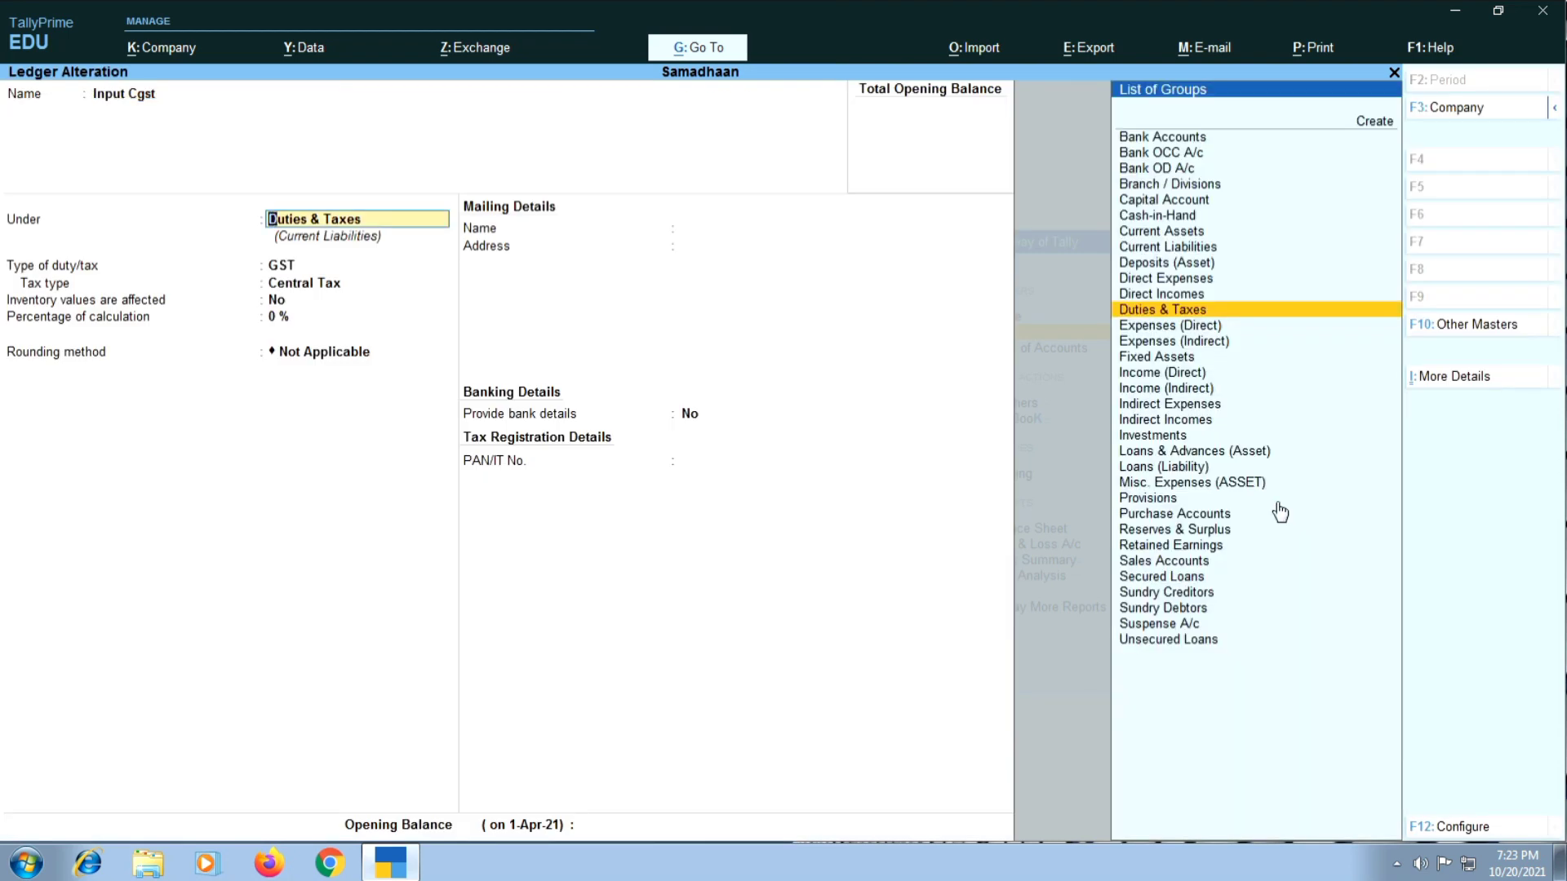
key(Return)
key(Down)
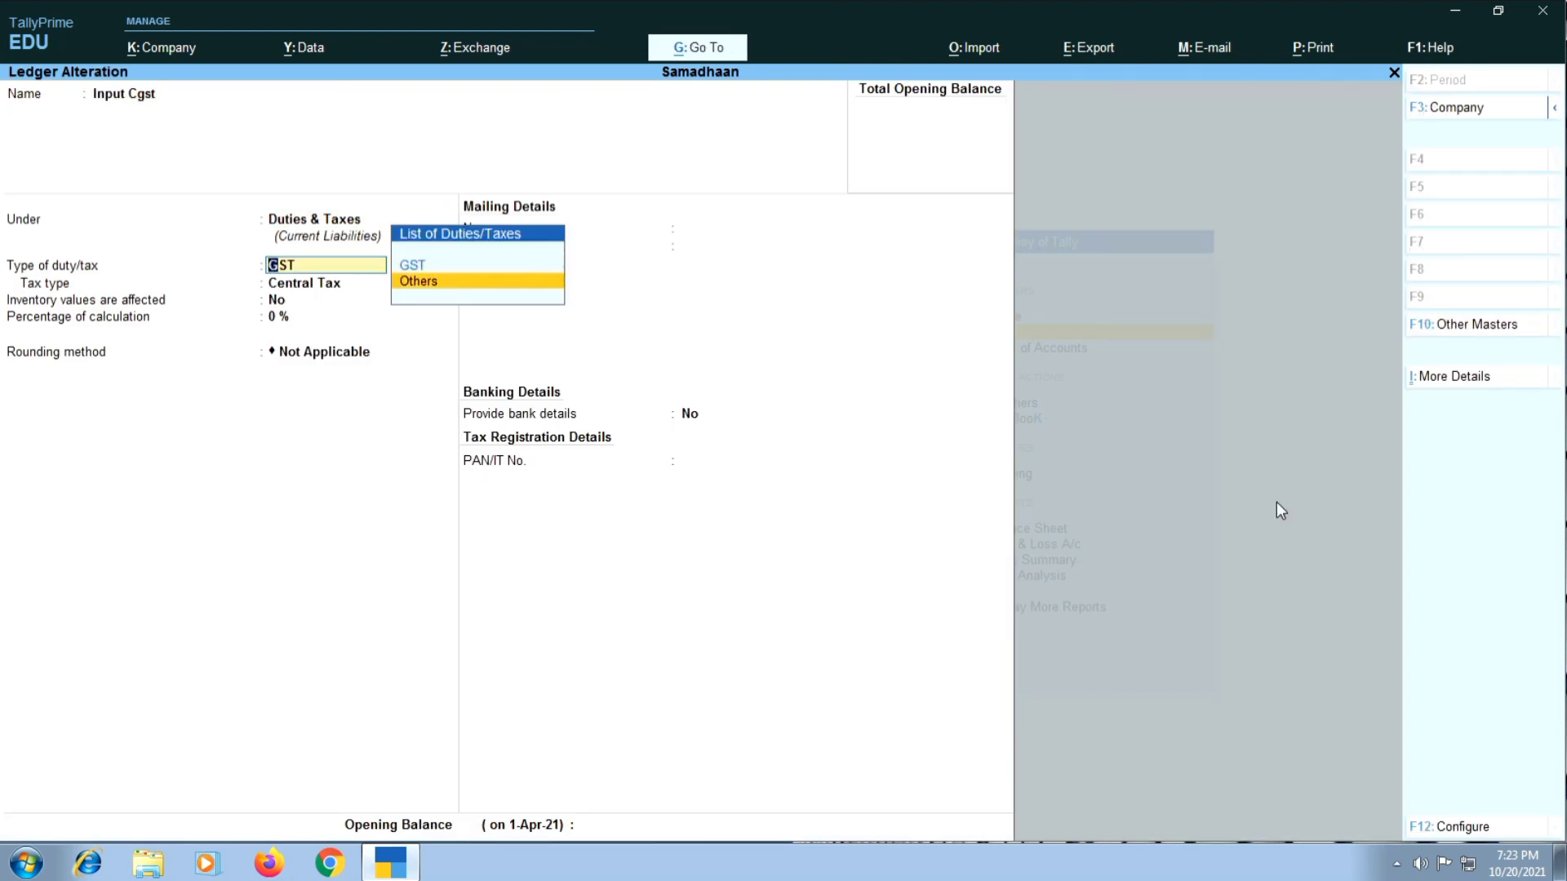
key(Up)
key(Return)
key(Return)
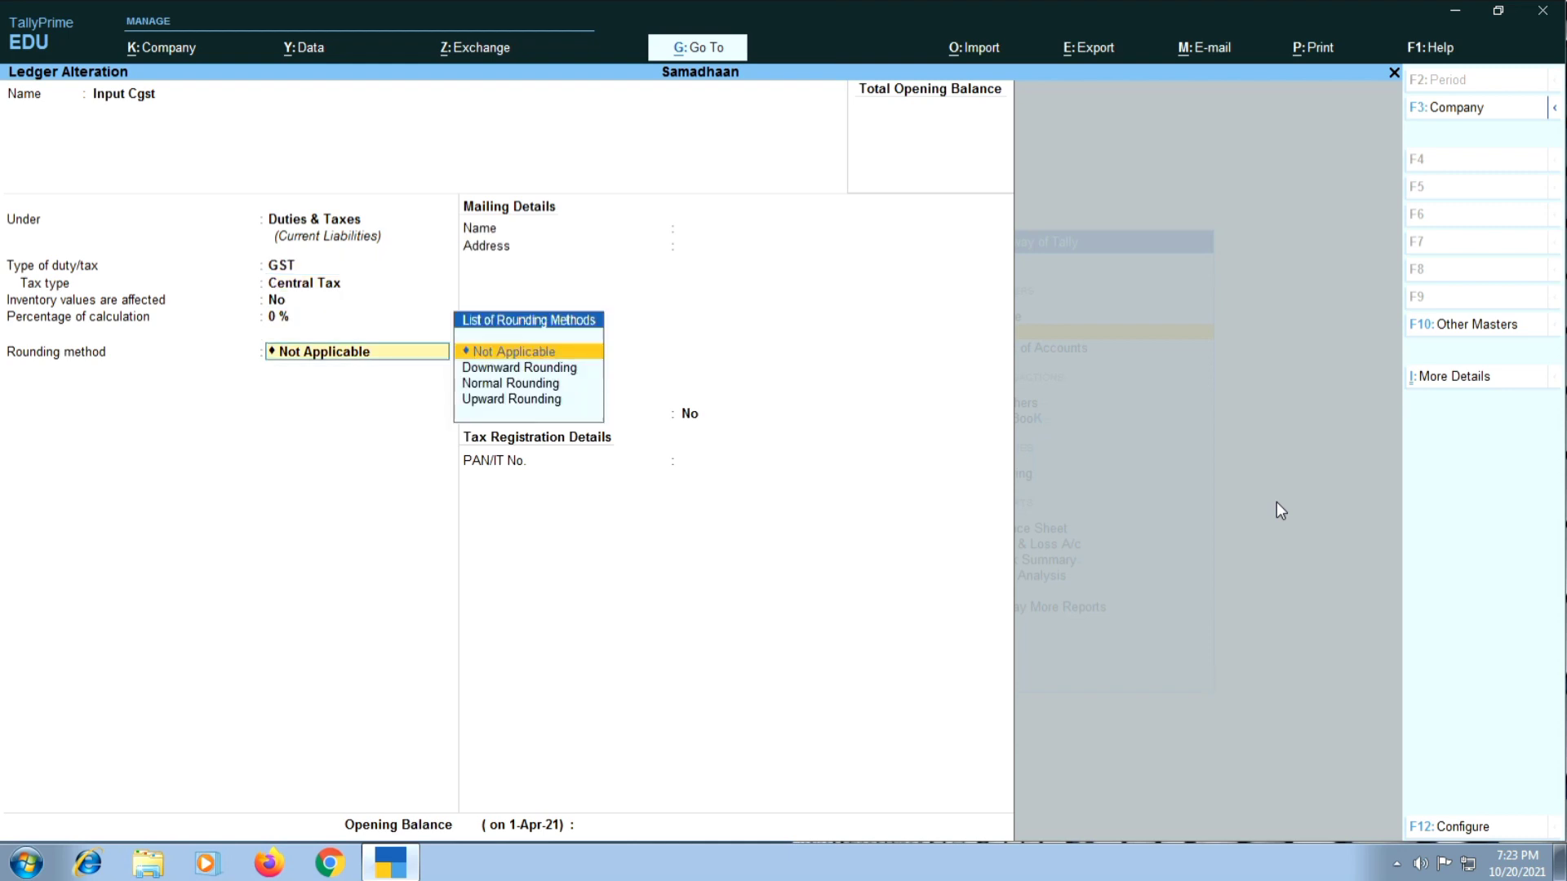
key(Return)
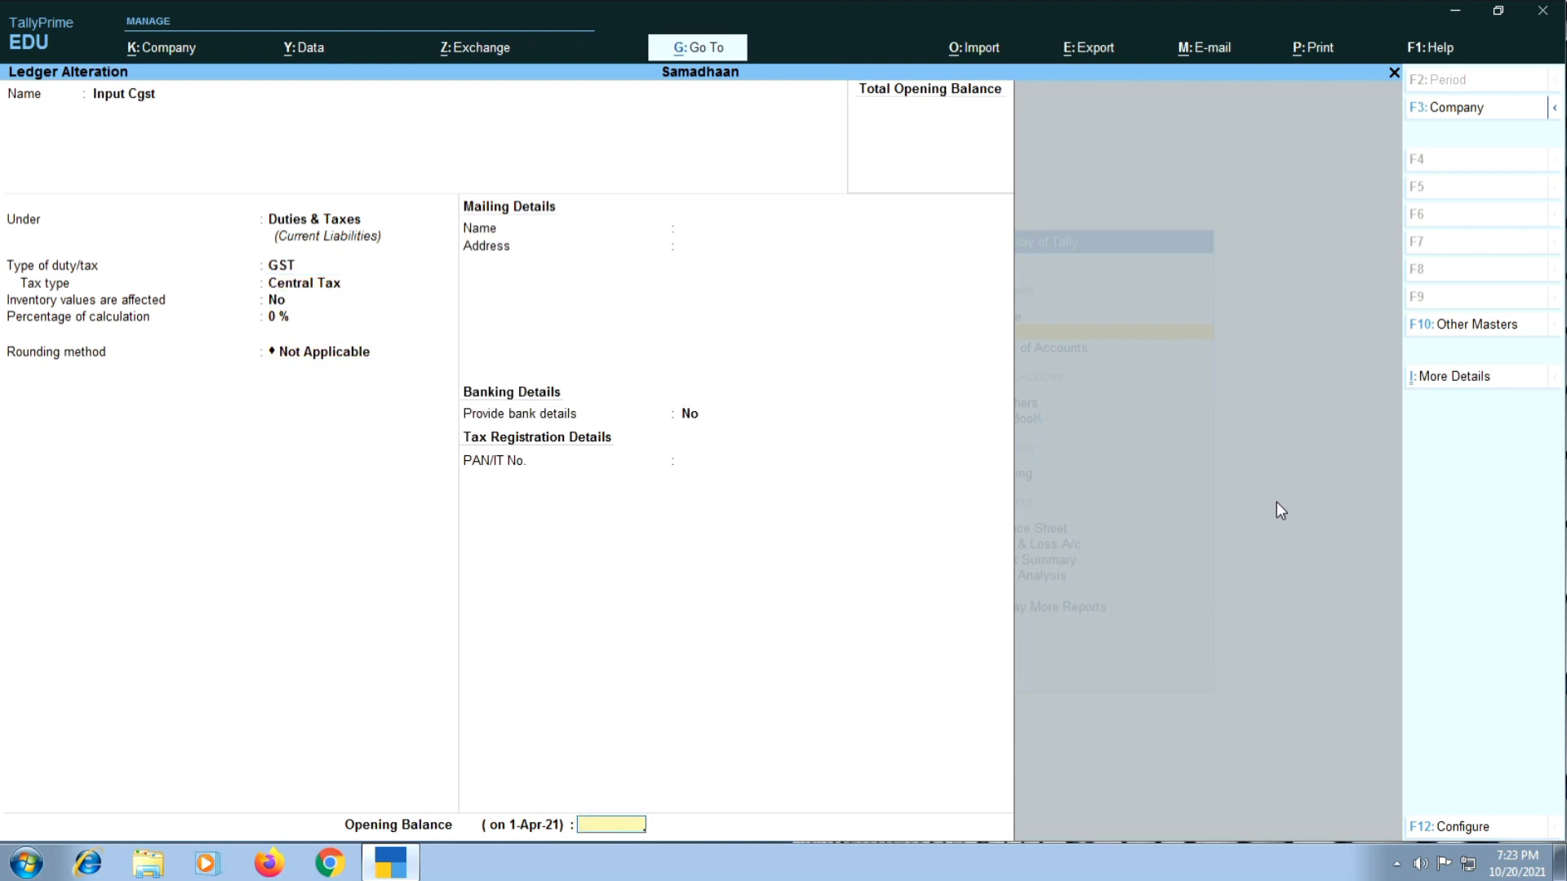
text(5000)
key(Return)
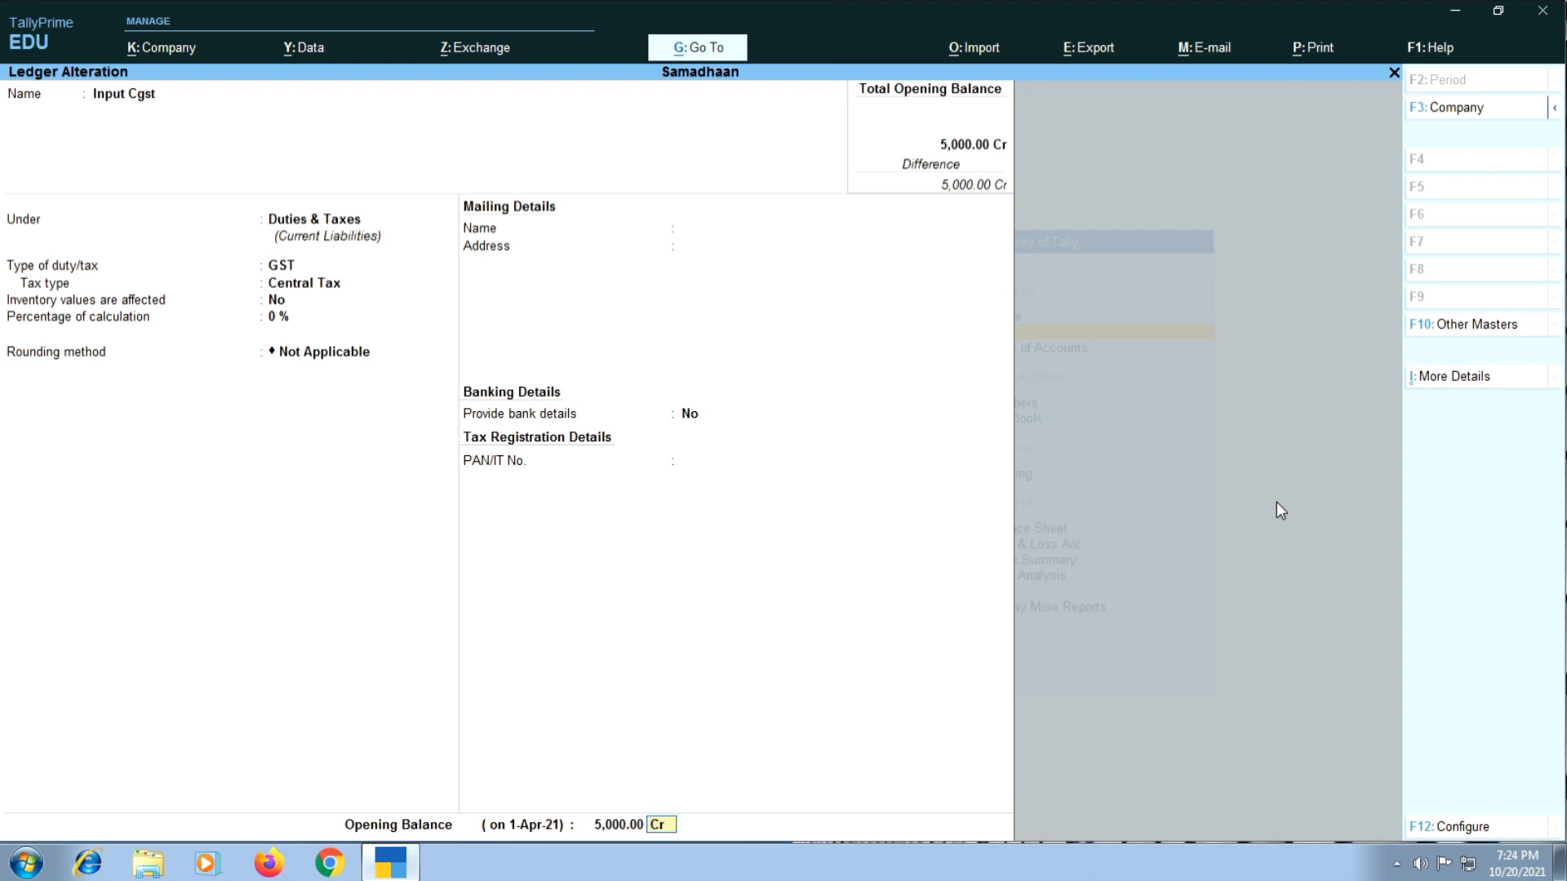
key(Return)
text(d)
key(Return)
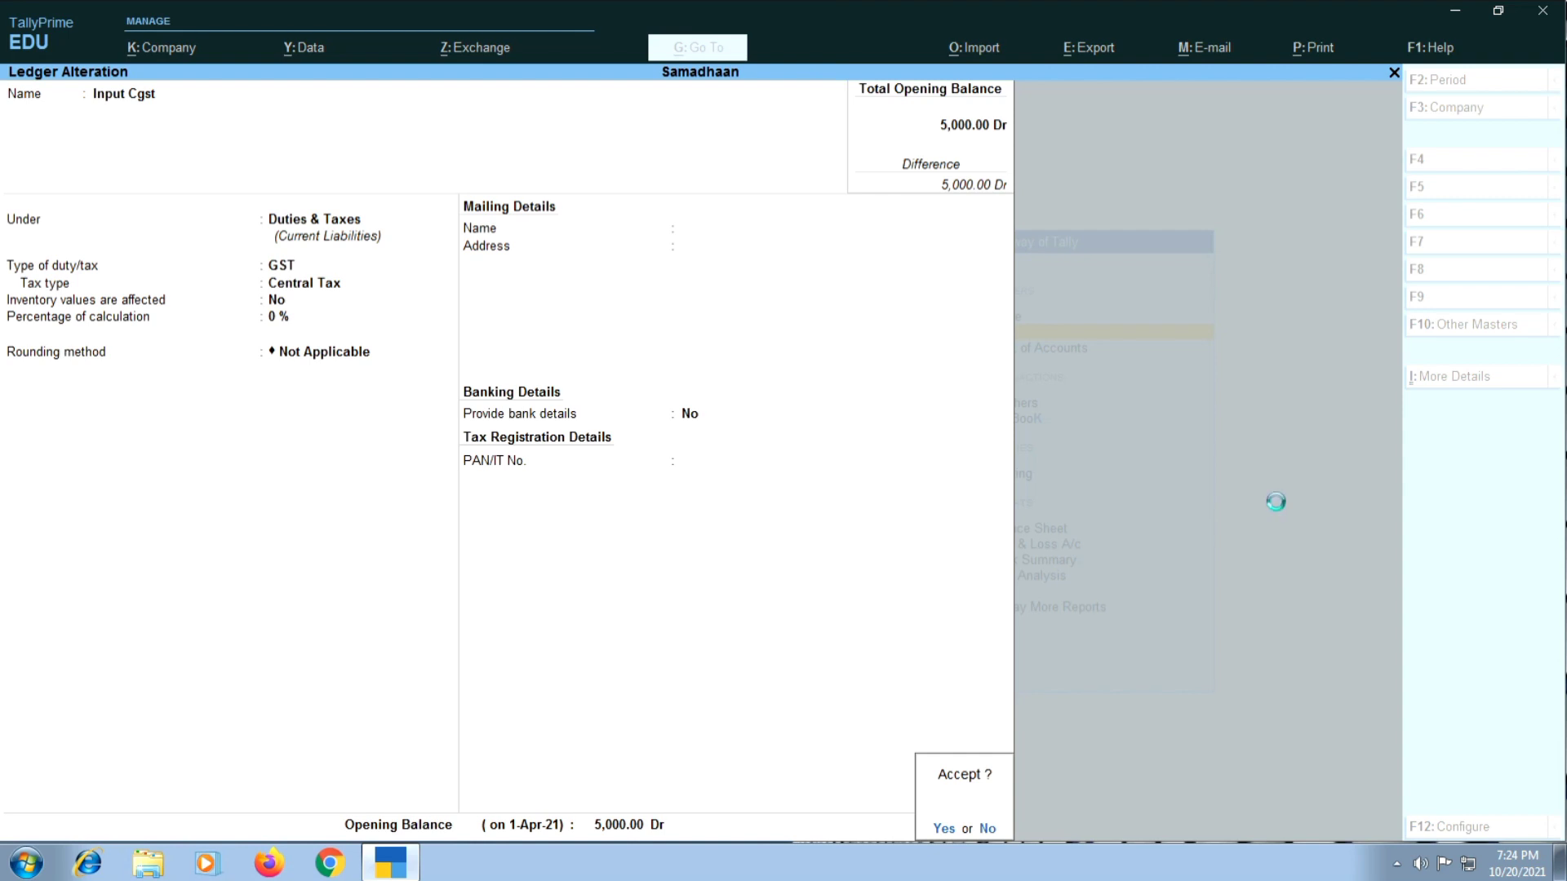
key(Return)
- Alter the Input Igst ledger to have an opening balance of 10,000 Dr and save it
key(Down)
key(Return)
key(Return)
key(Return)
key(Return)
key(Return)
key(Return)
key(Return)
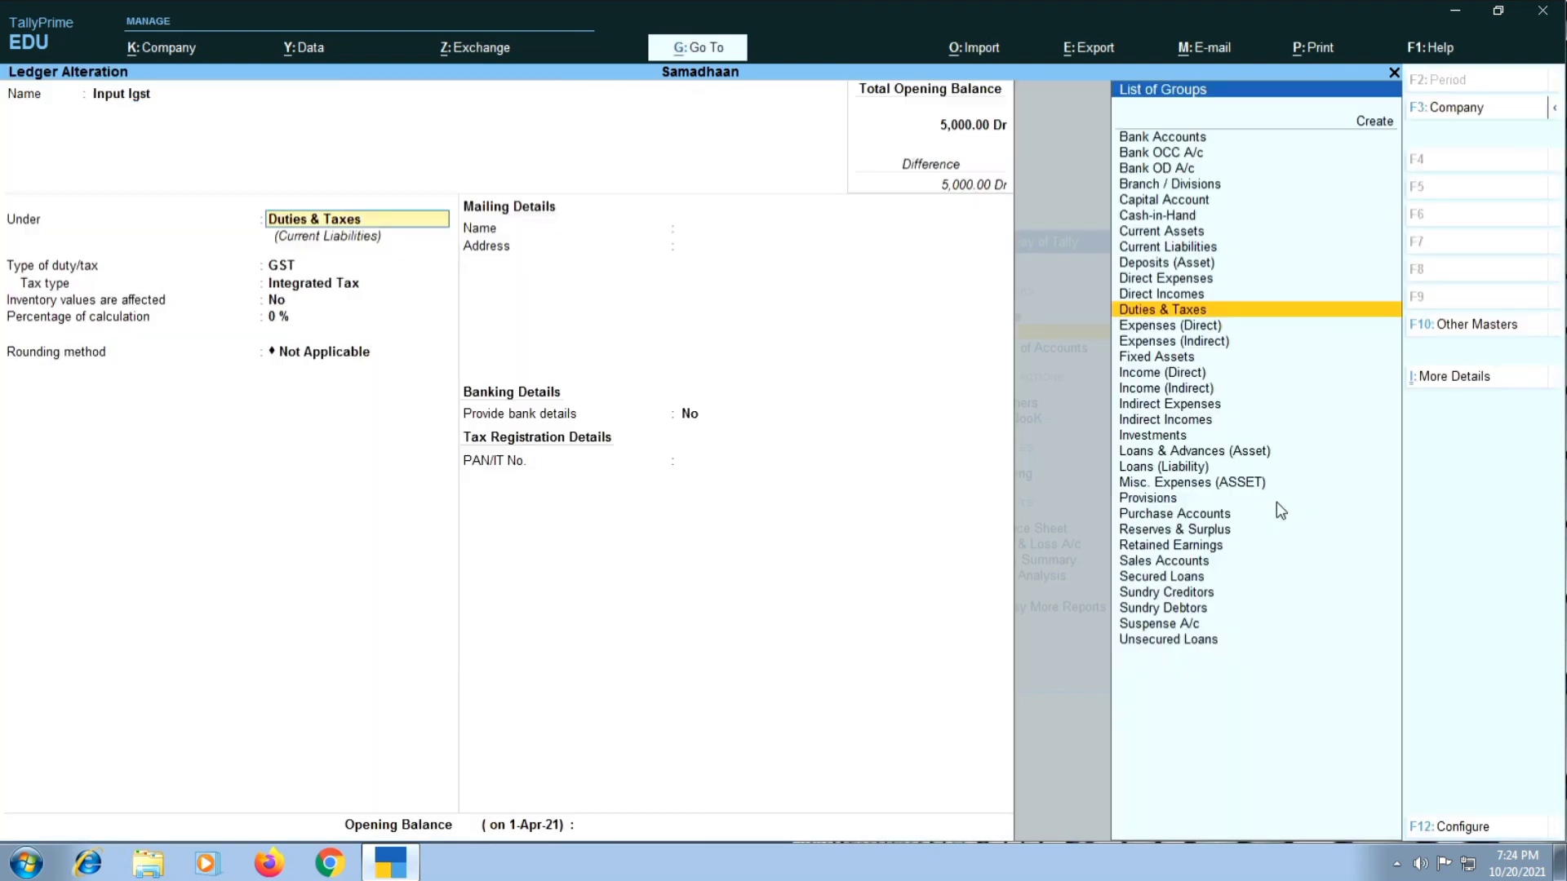
key(Return)
key(Return)
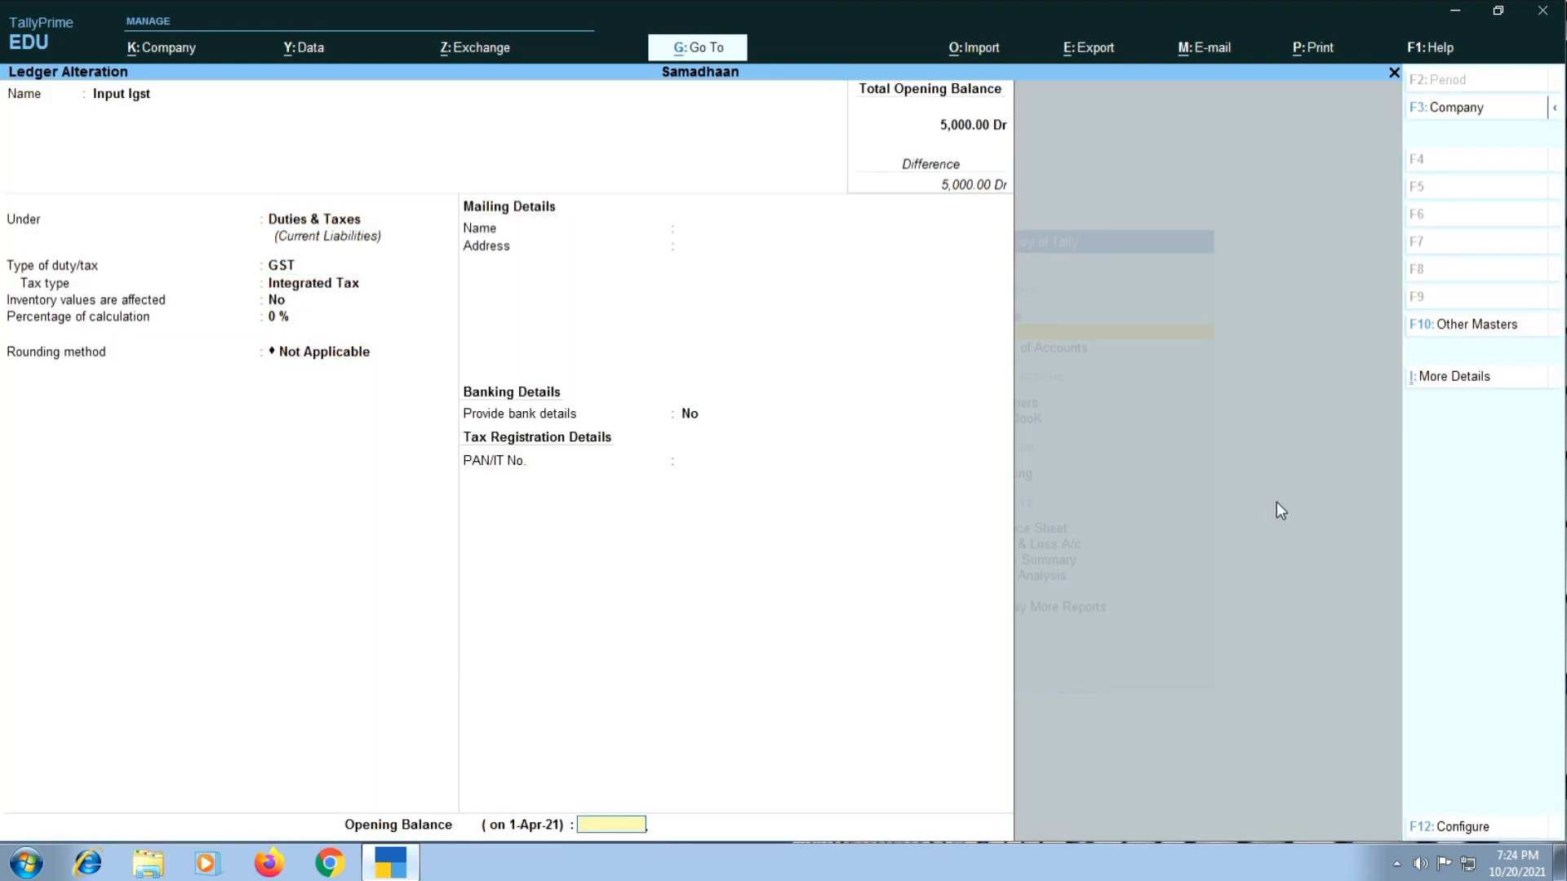
text(10000)
key(Return)
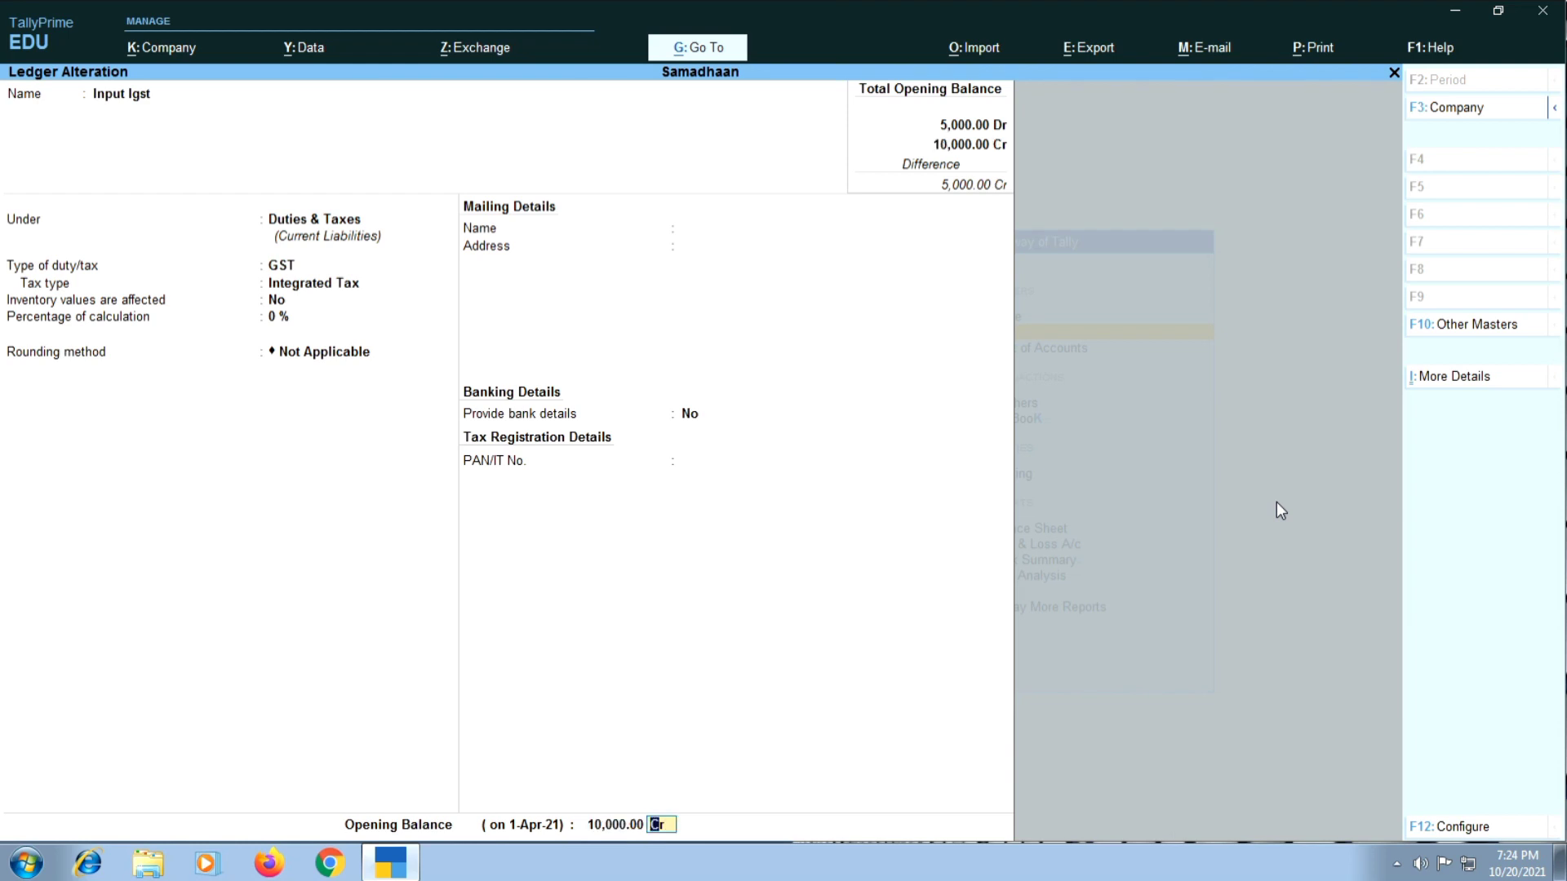
key(Return)
key(Return)
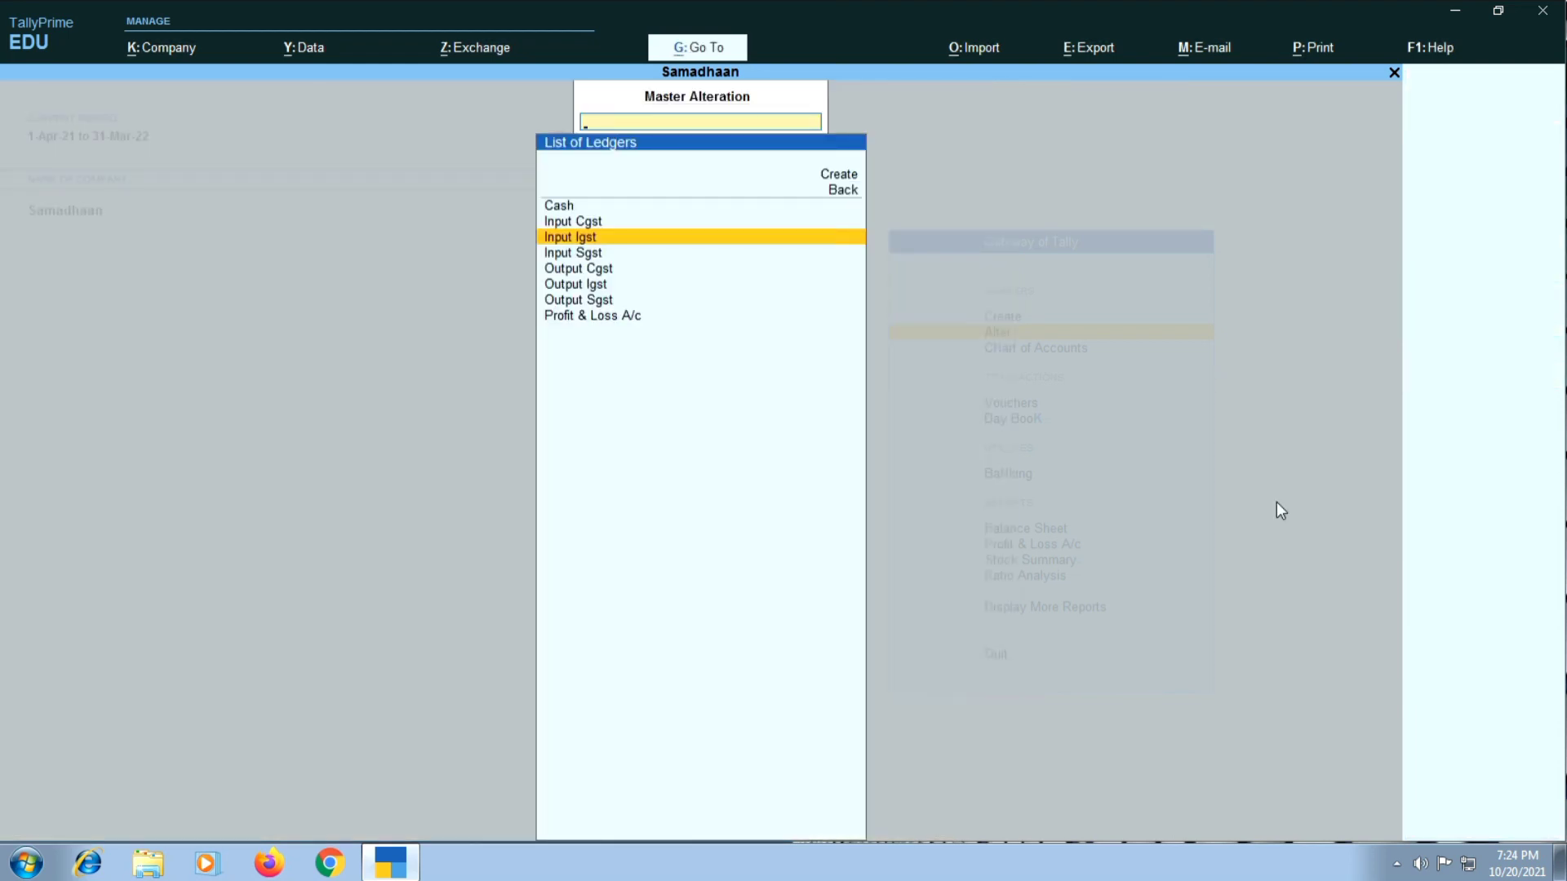
- Alter the Input Sgst ledger to have an opening balance of 5,000 Dr and save it
key(Down)
key(Return)
key(Return)
key(Return)
key(Return)
key(Return)
key(Return)
key(Return)
key(Return)
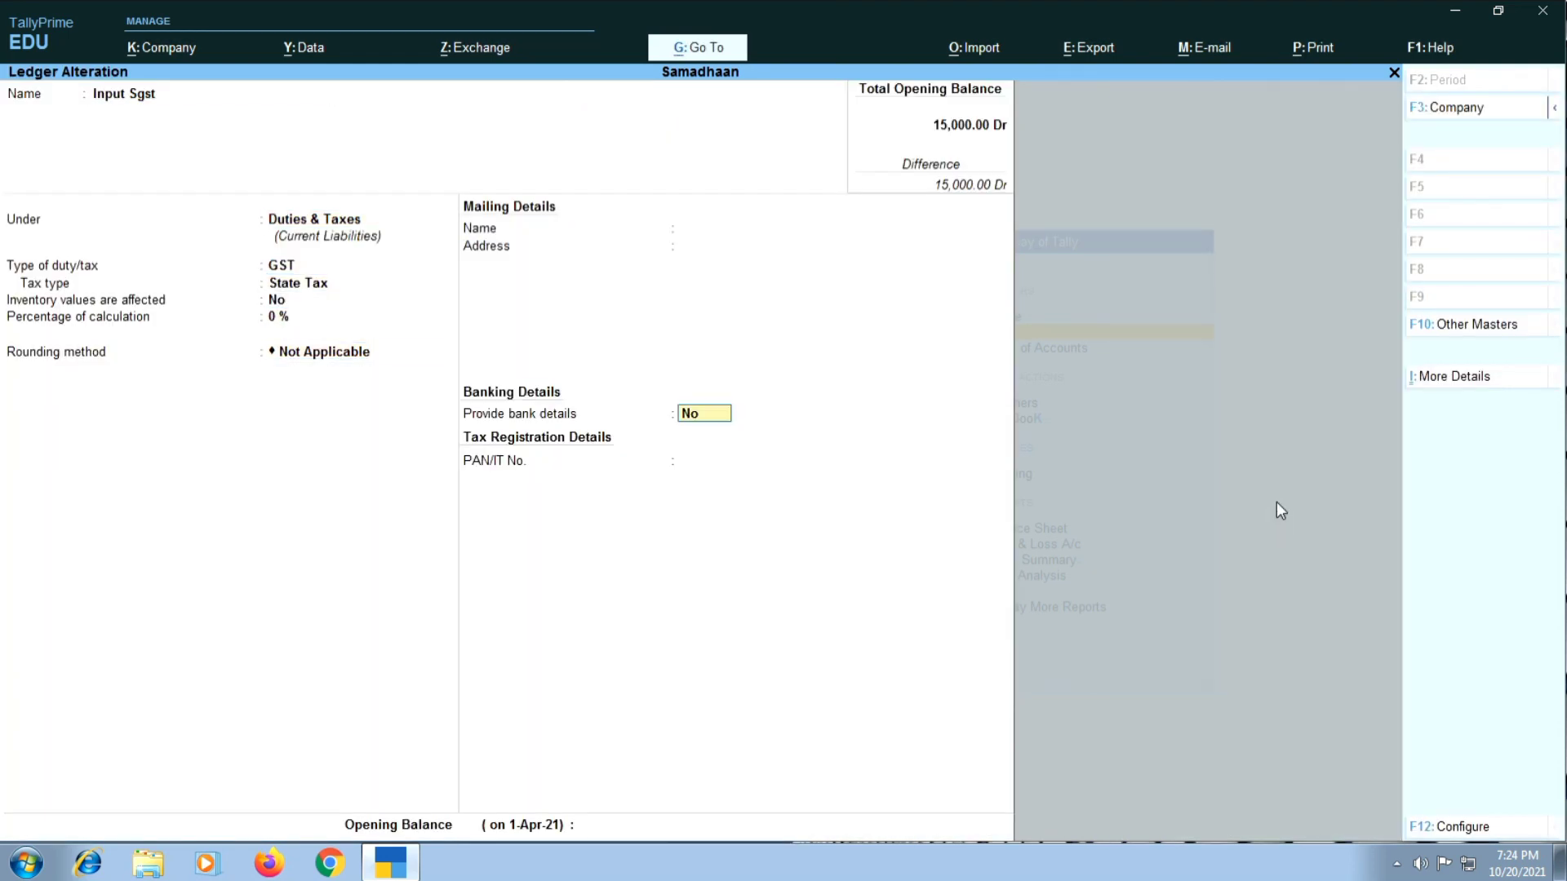
key(Return)
text(5000)
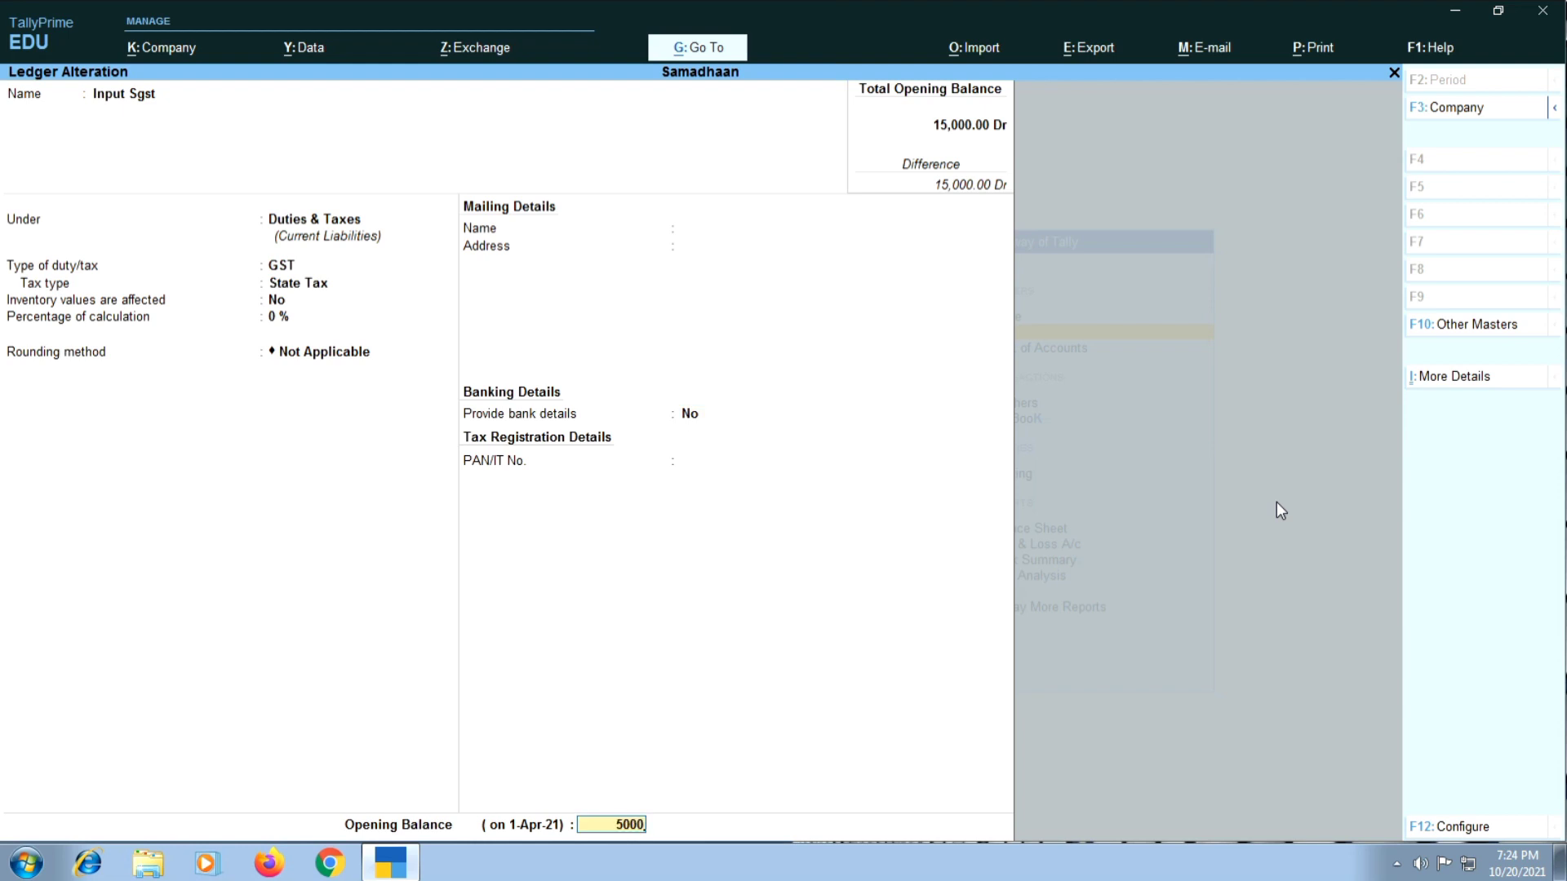
key(Return)
key(Return)
key(n)
key(d)
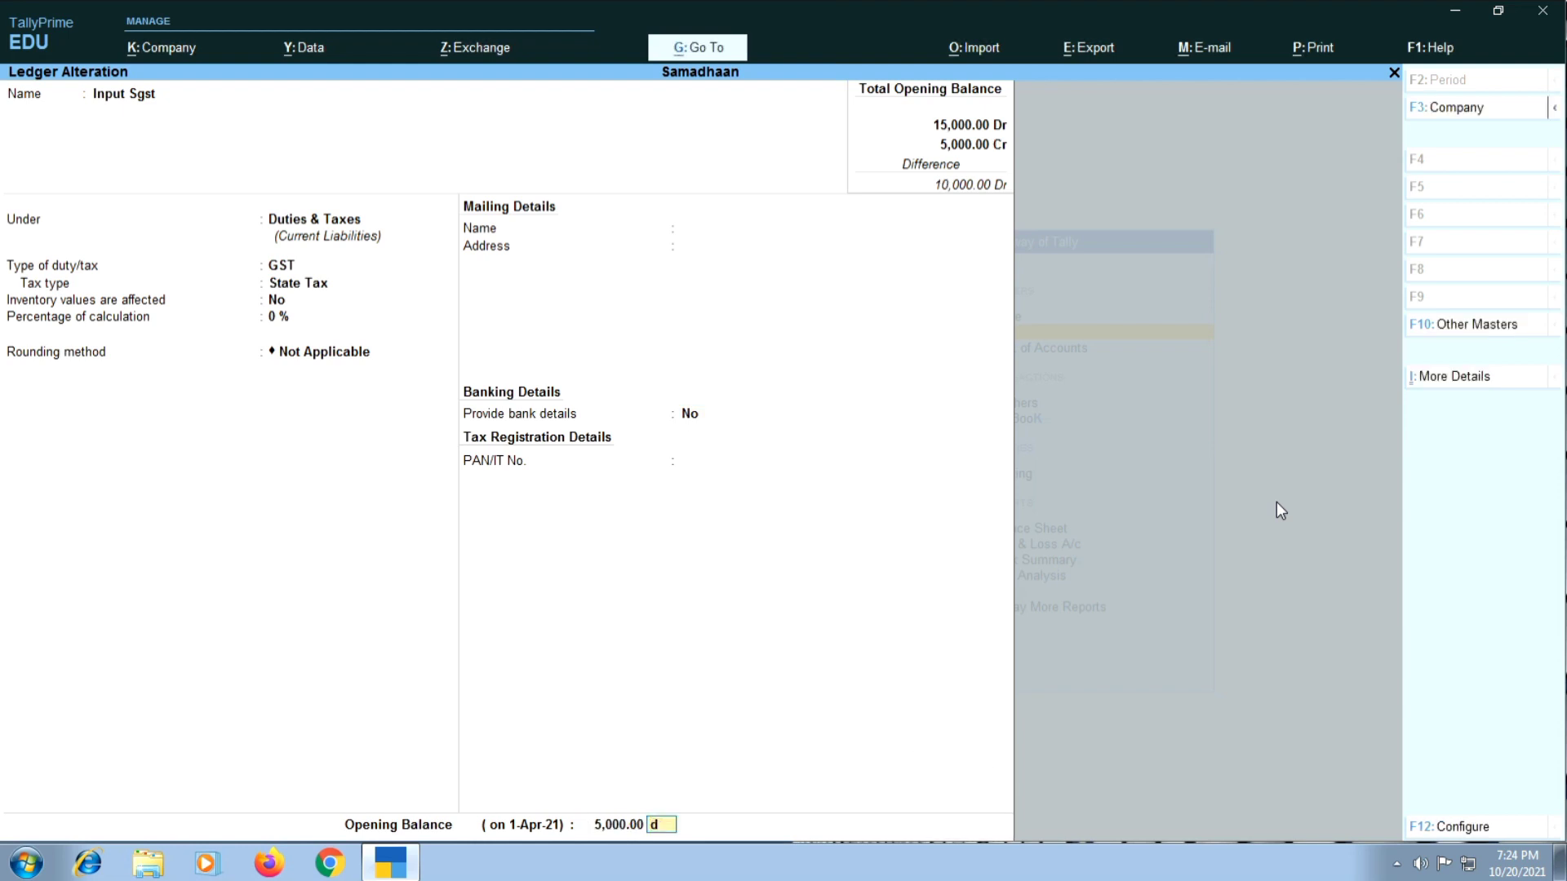
key(Return)
key(y)
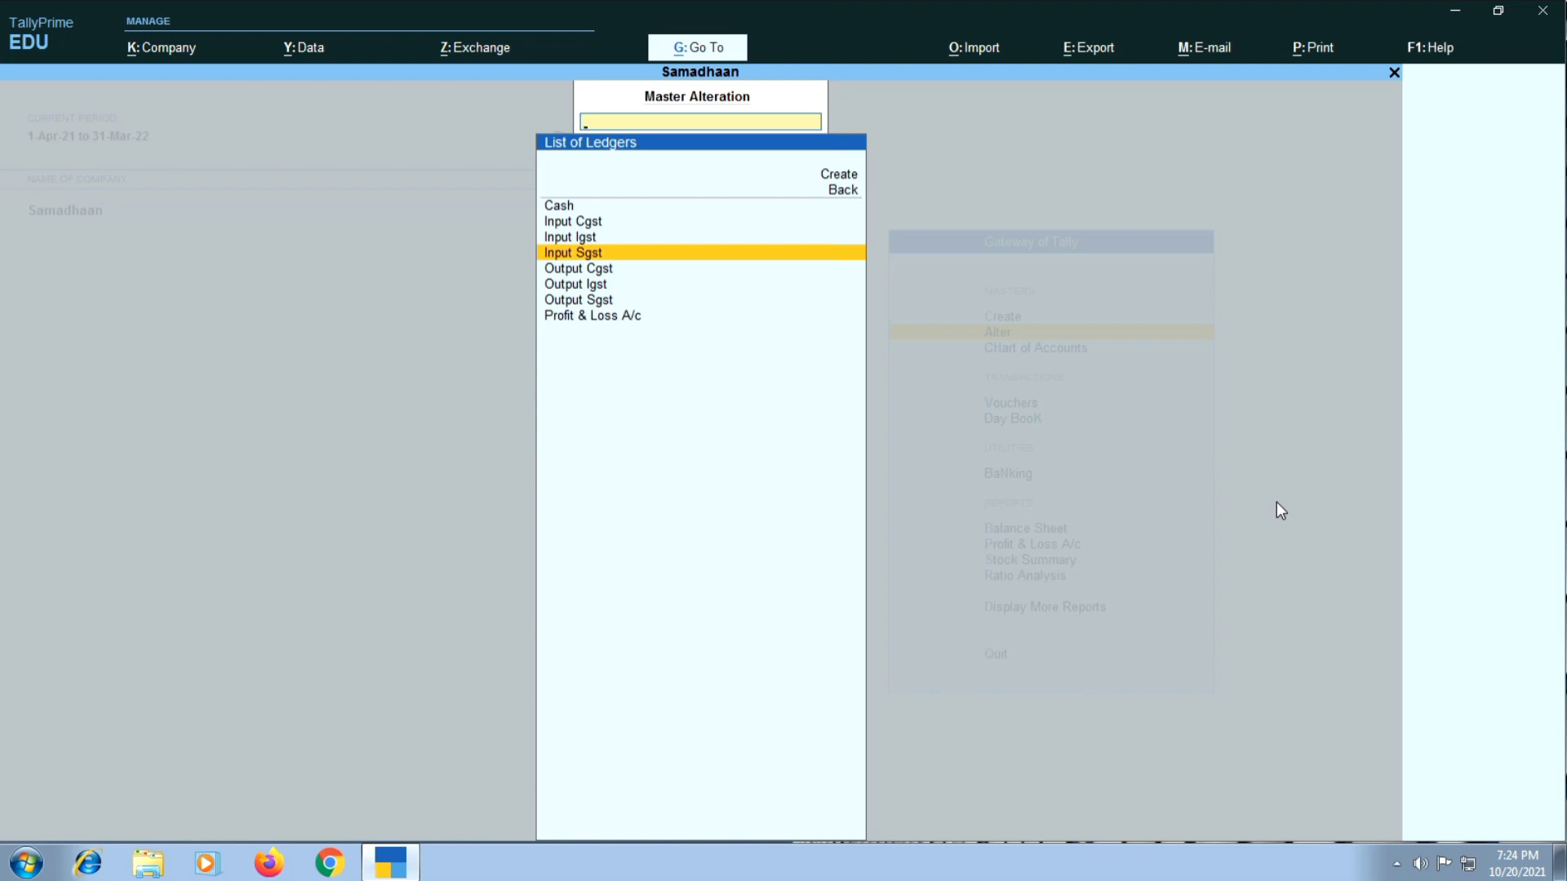
- Leave ledger alteration for the Gateway of Tally and start a new Journal voucher
key(Escape)
key(Escape)
key(Escape)
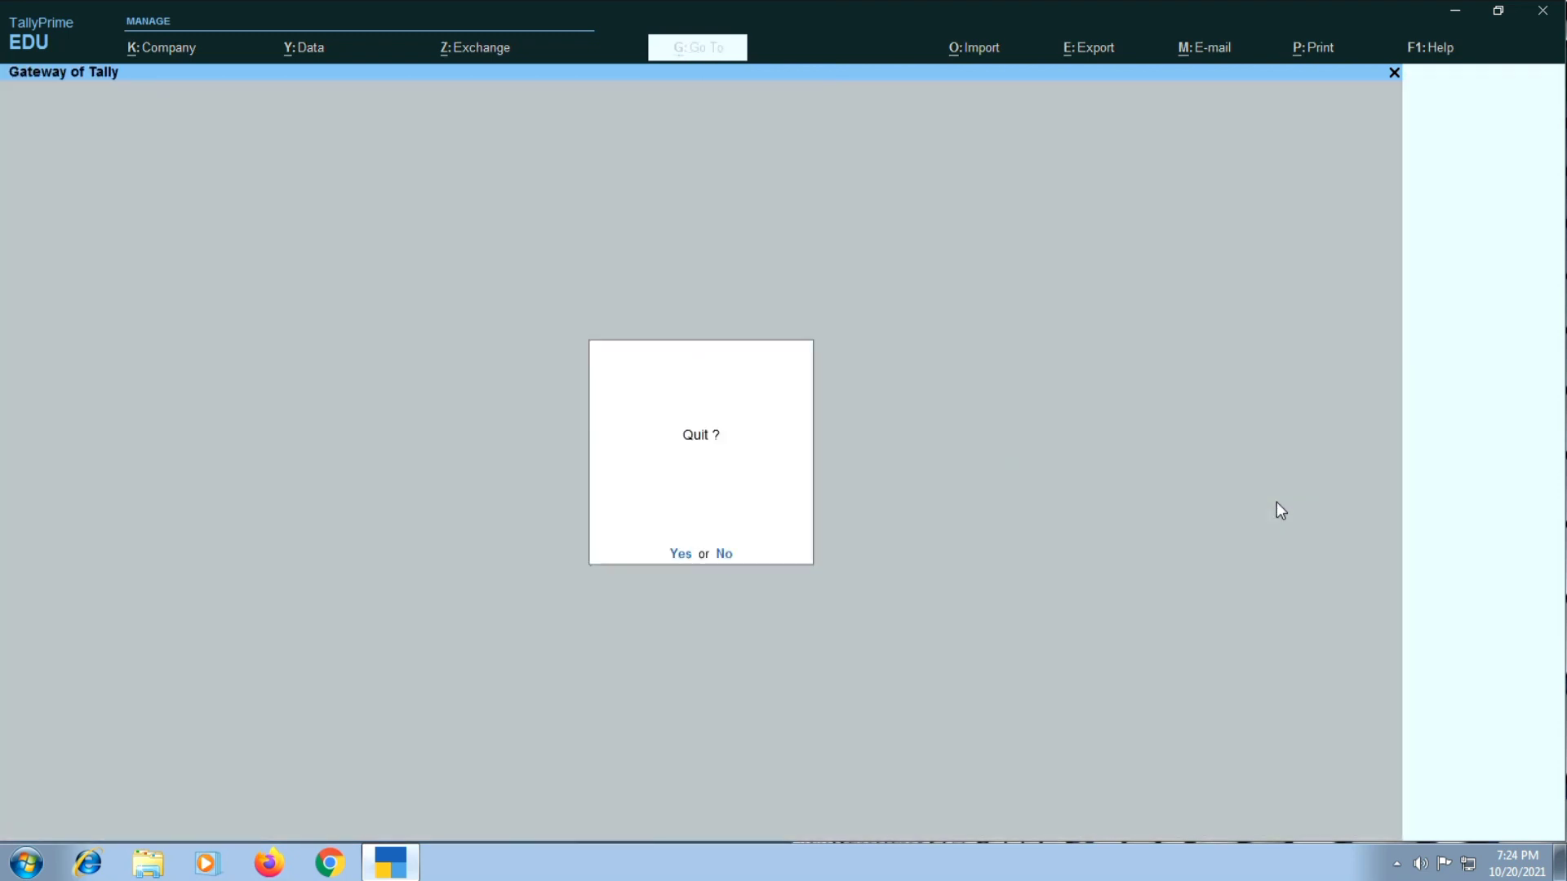
key(Escape)
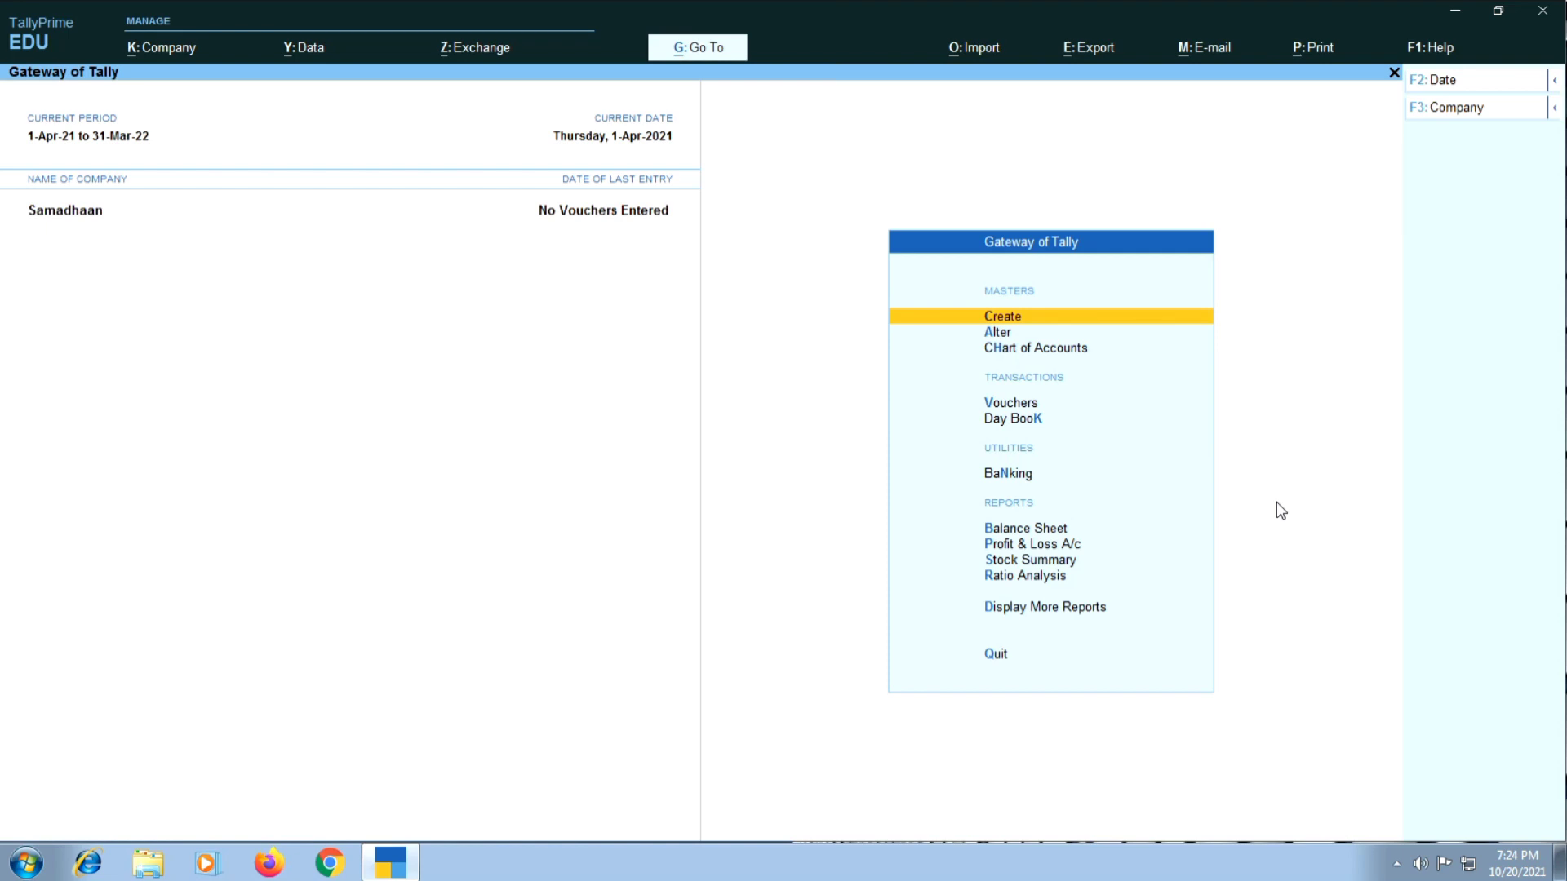
key(Down)
key(Down)
key(Down)
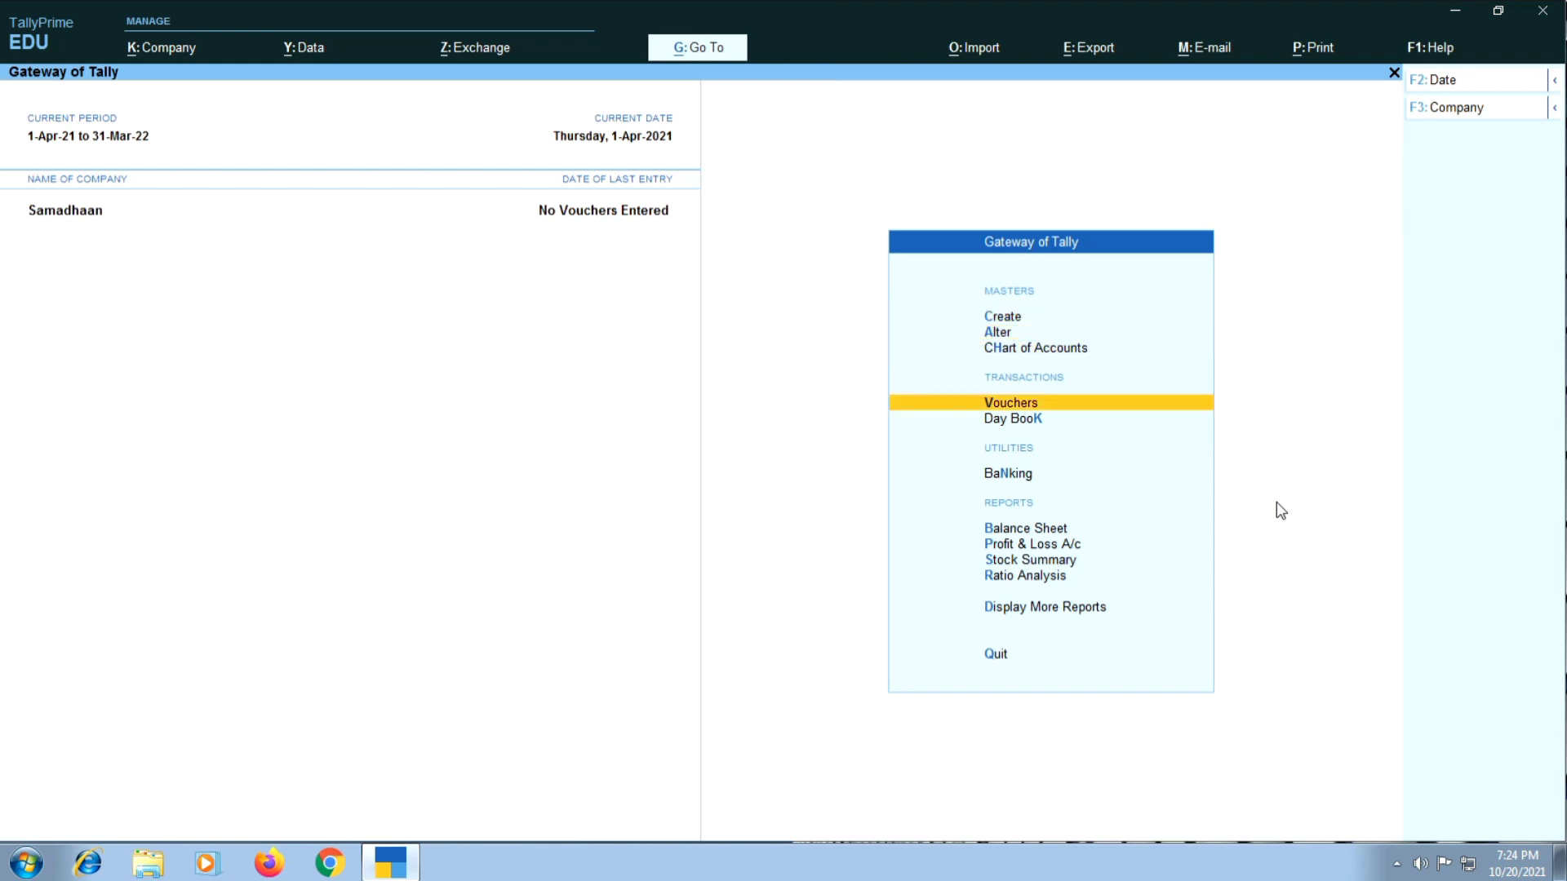
key(Return)
key(F6)
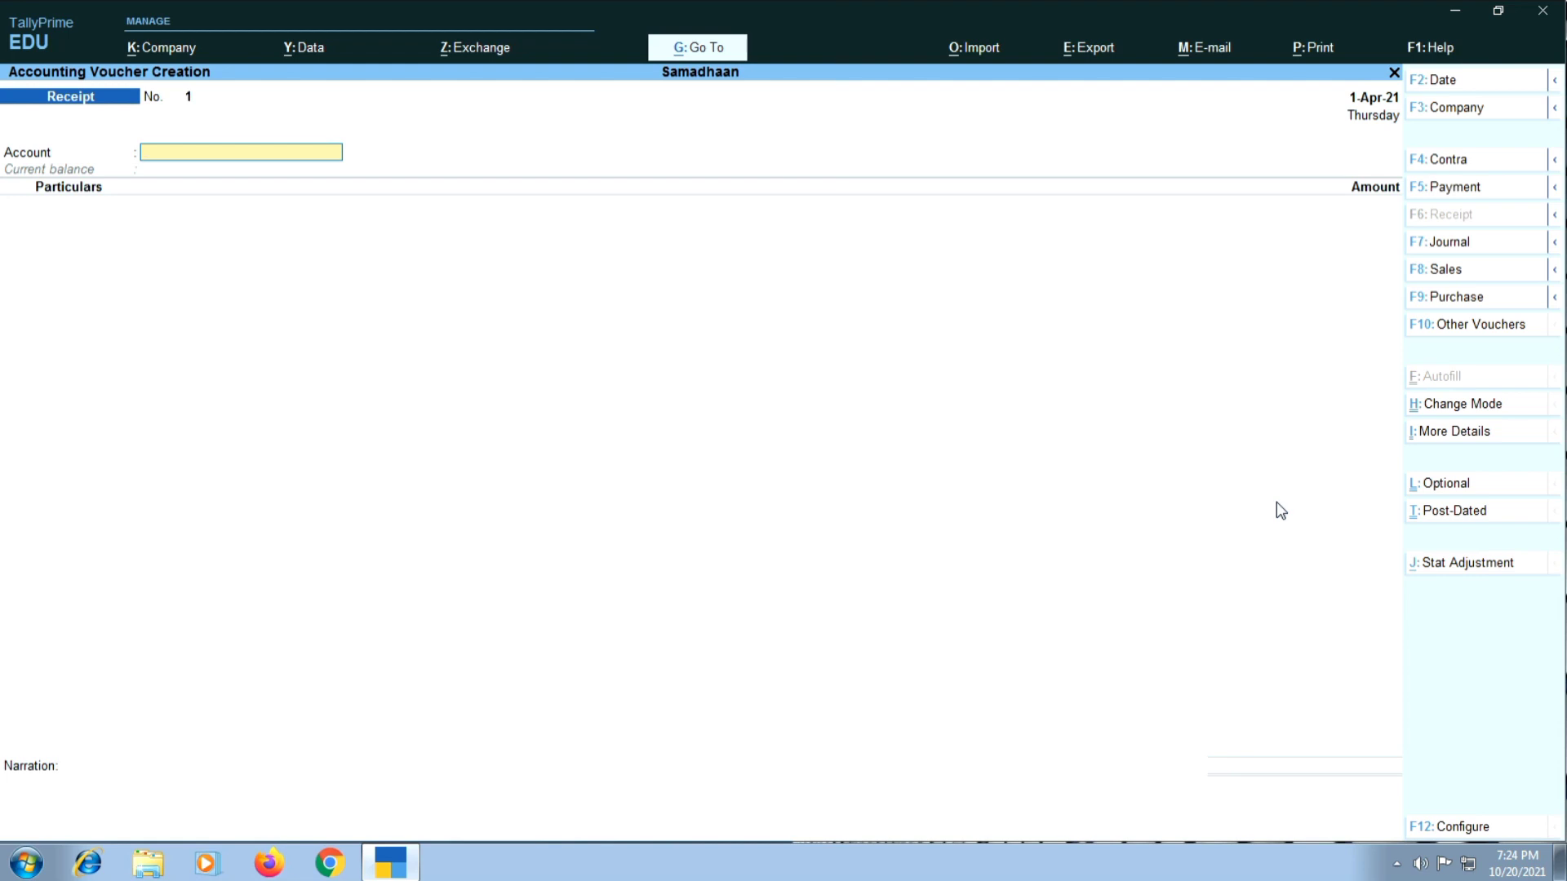
key(F7)
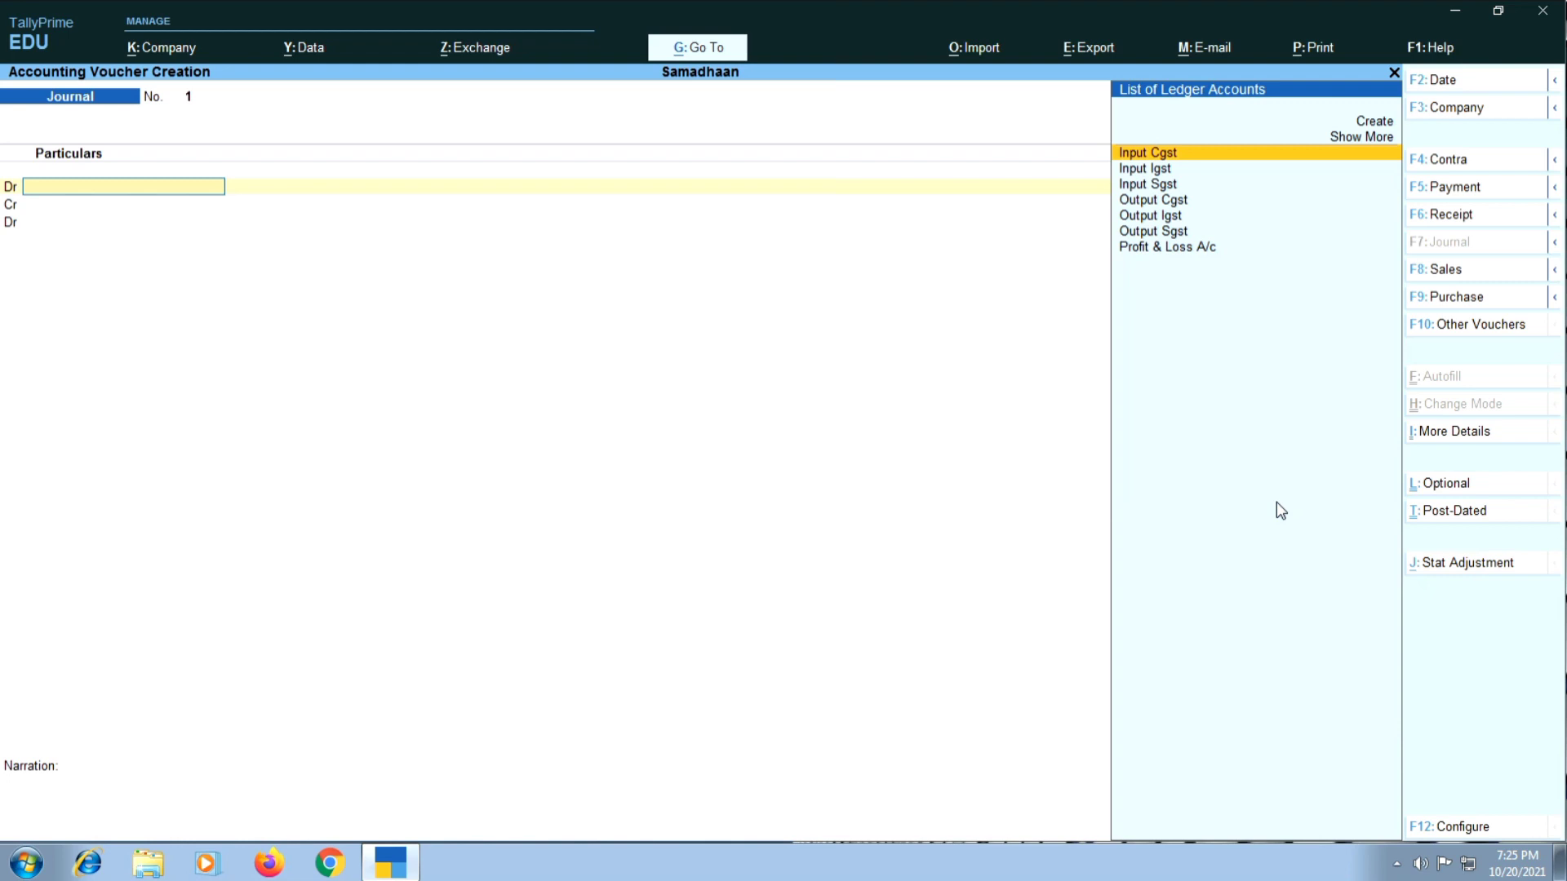
- Debit Output Cgst with 3,000 on the first line of the journal voucher
text(Out)
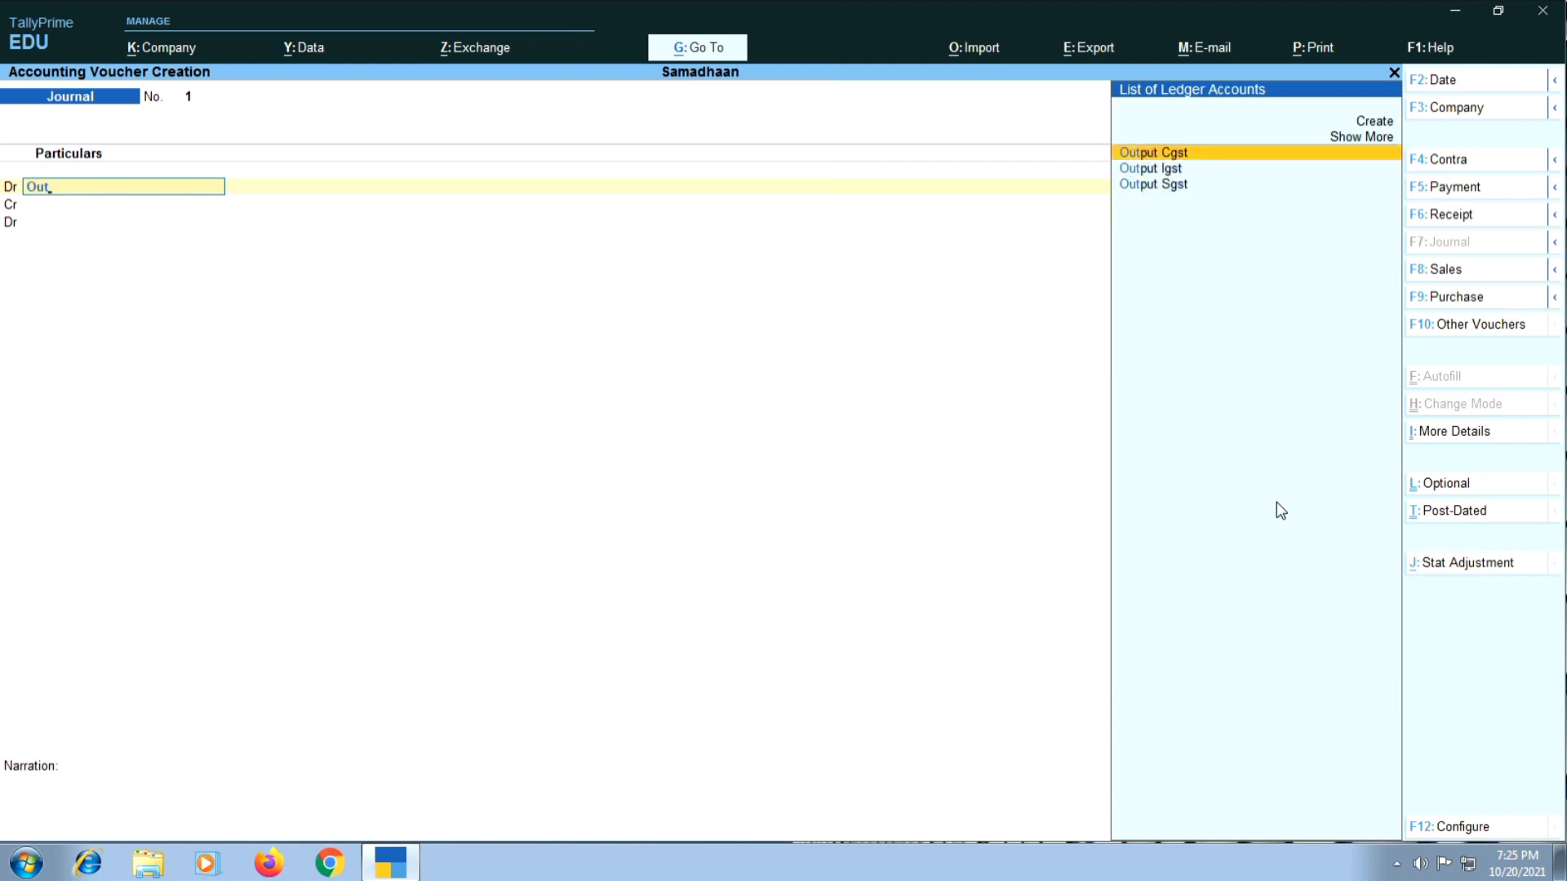
key(Return)
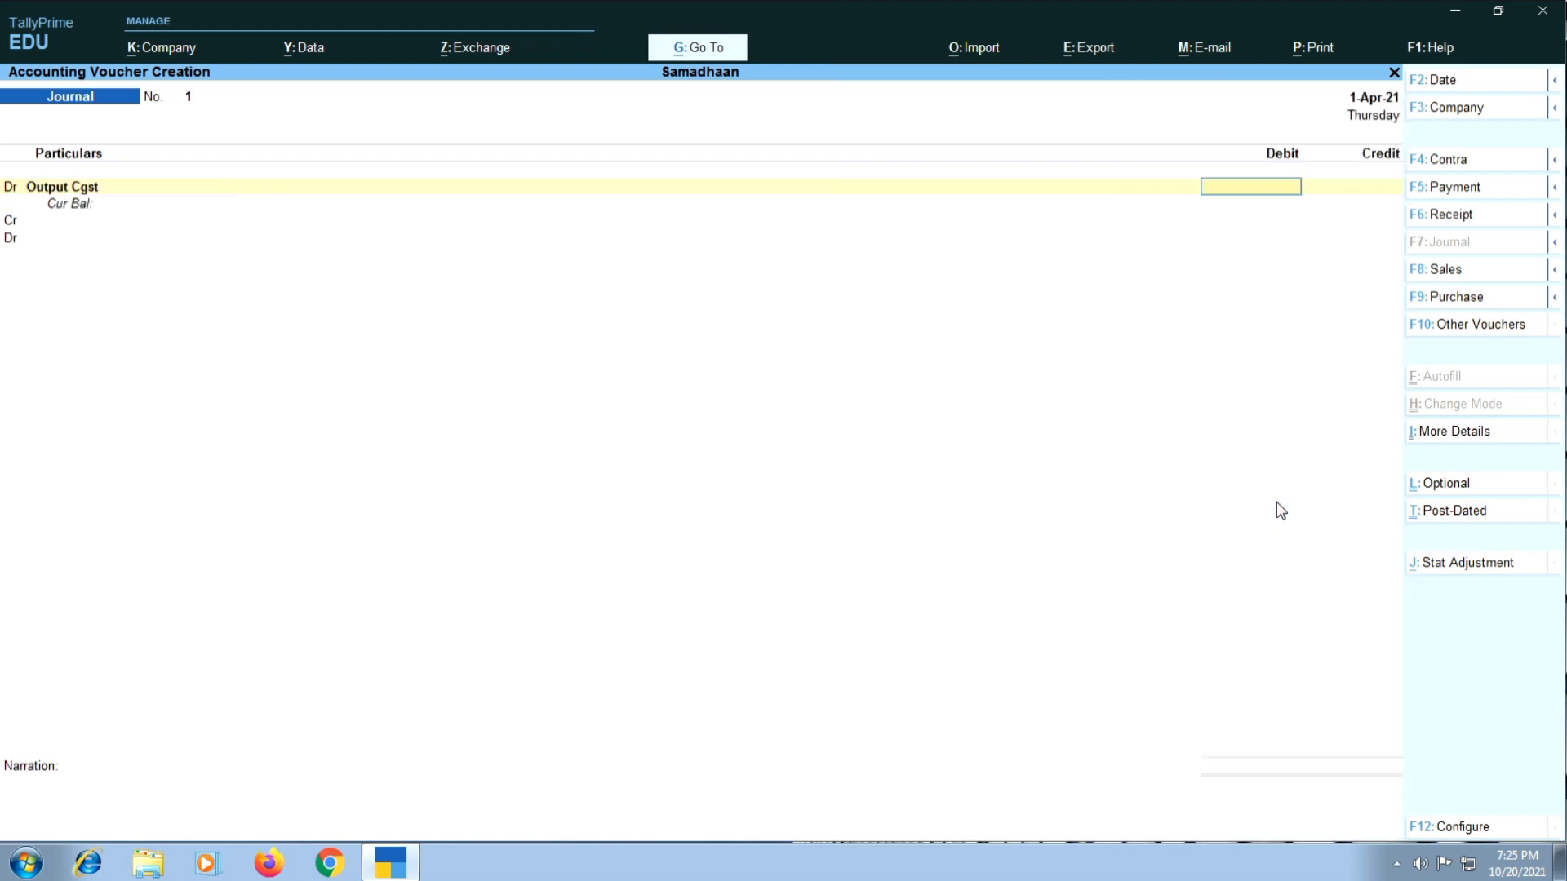
text(3000)
key(Return)
- Add a second debit line to the journal for Output Sgst with 3,000
key(d)
key(Return)
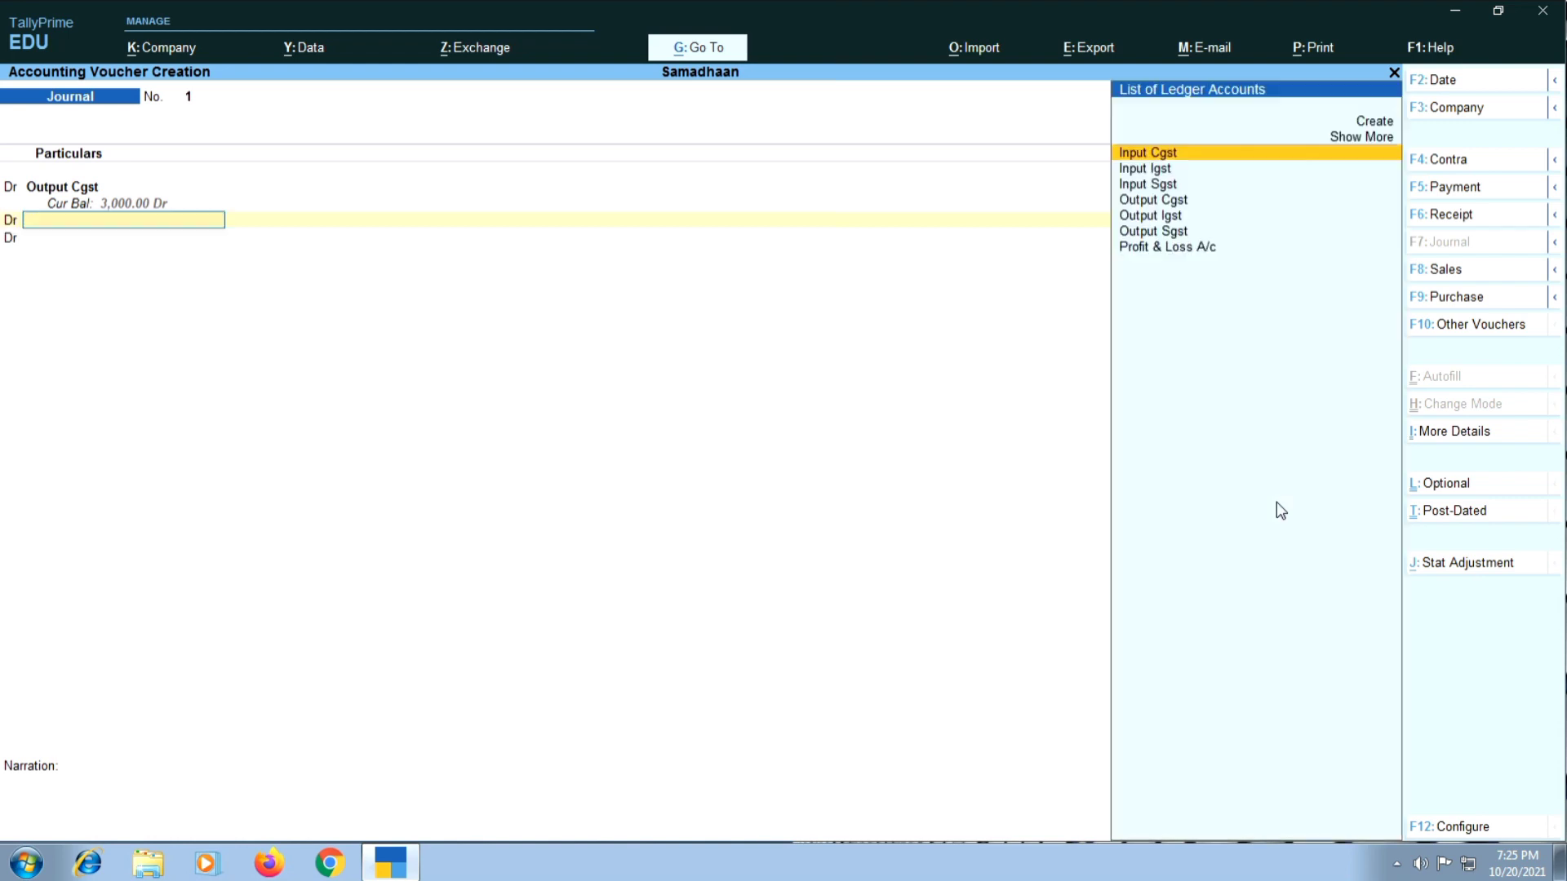
text(Out)
key(Down)
key(Down)
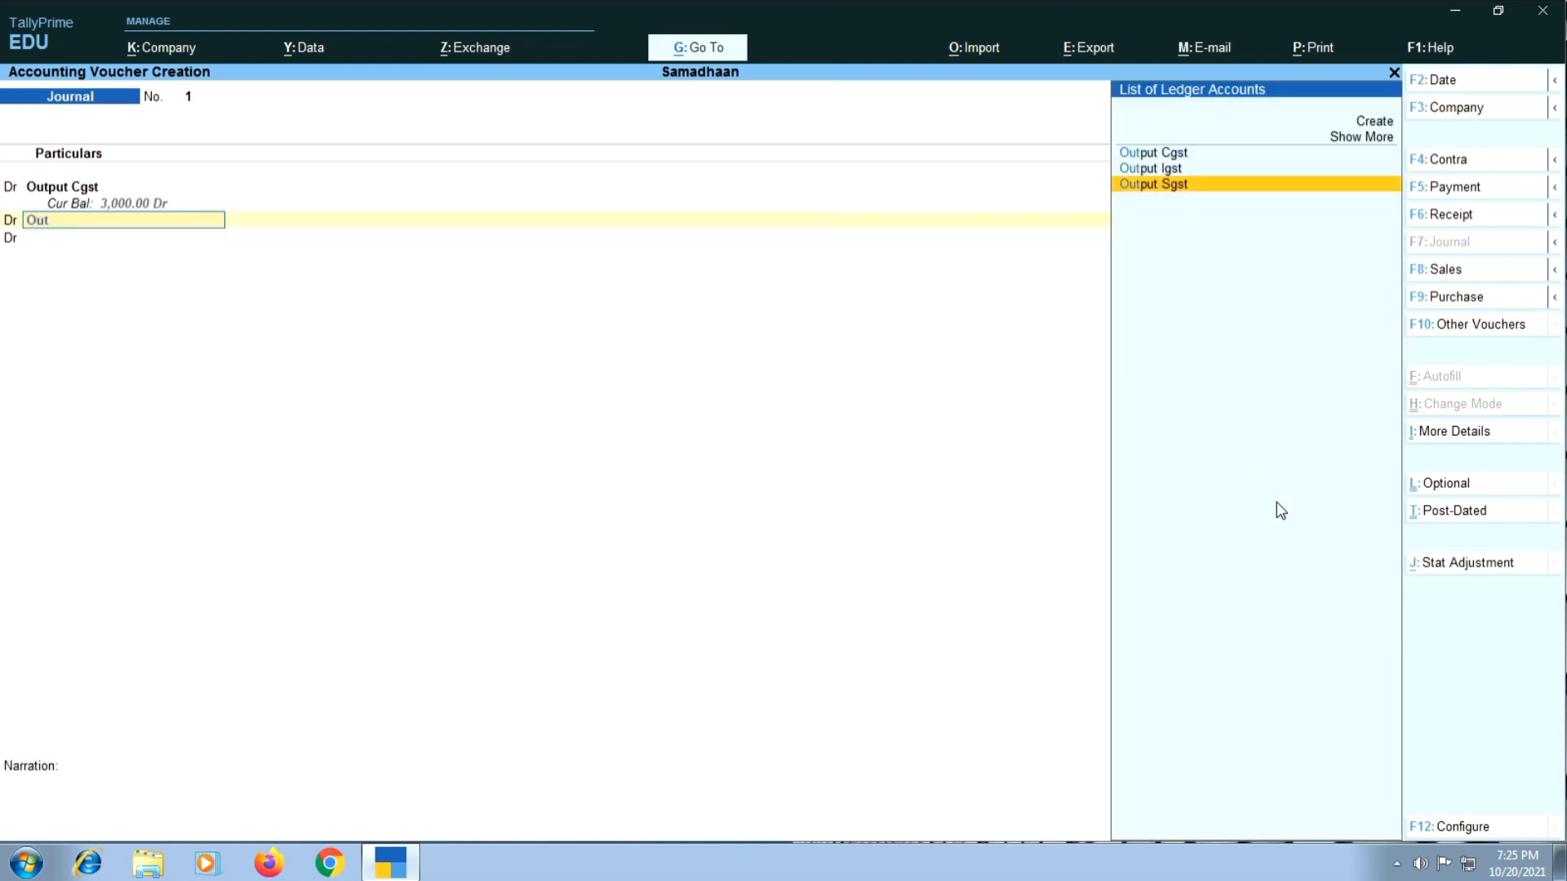
key(Return)
text(3000)
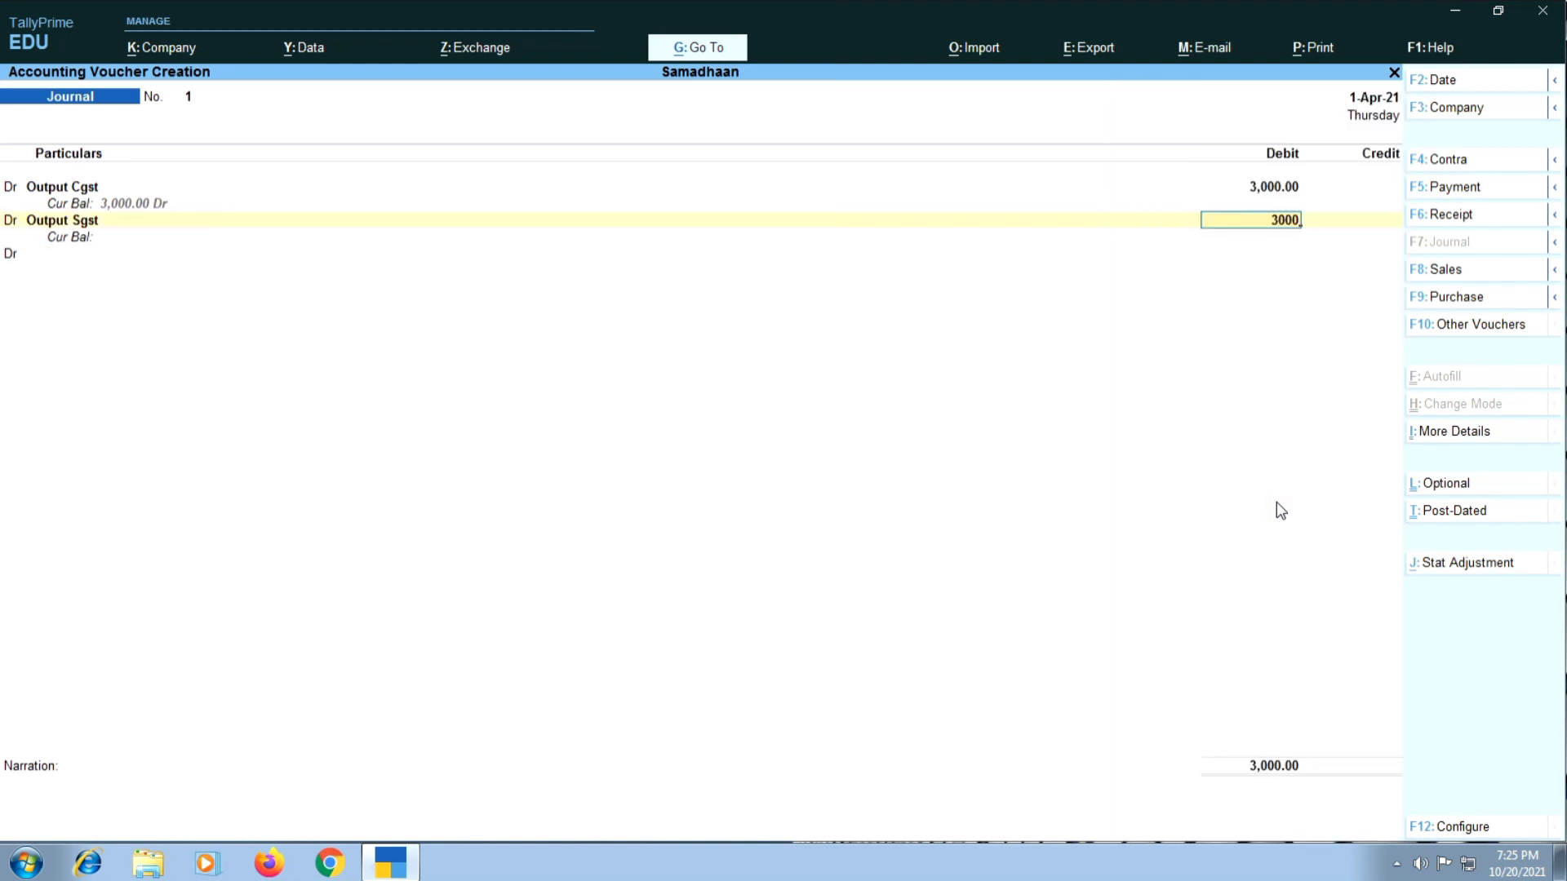
key(Return)
- Add a credit line to the journal for Input Cgst with 3,000
key(c)
key(Return)
text(Inp)
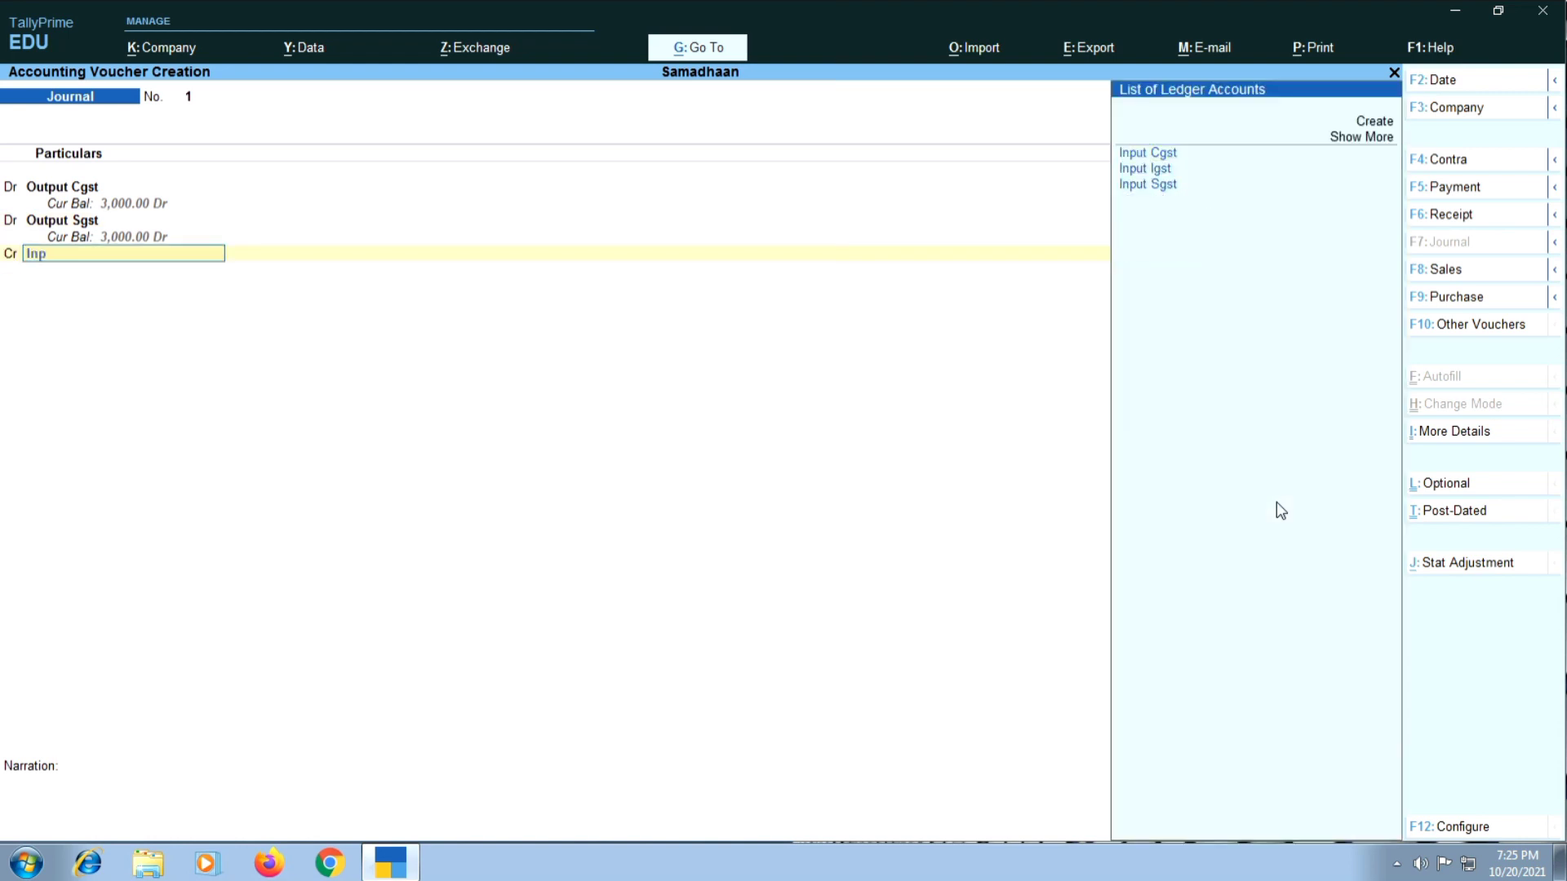
text(ut)
key(Return)
text(3000)
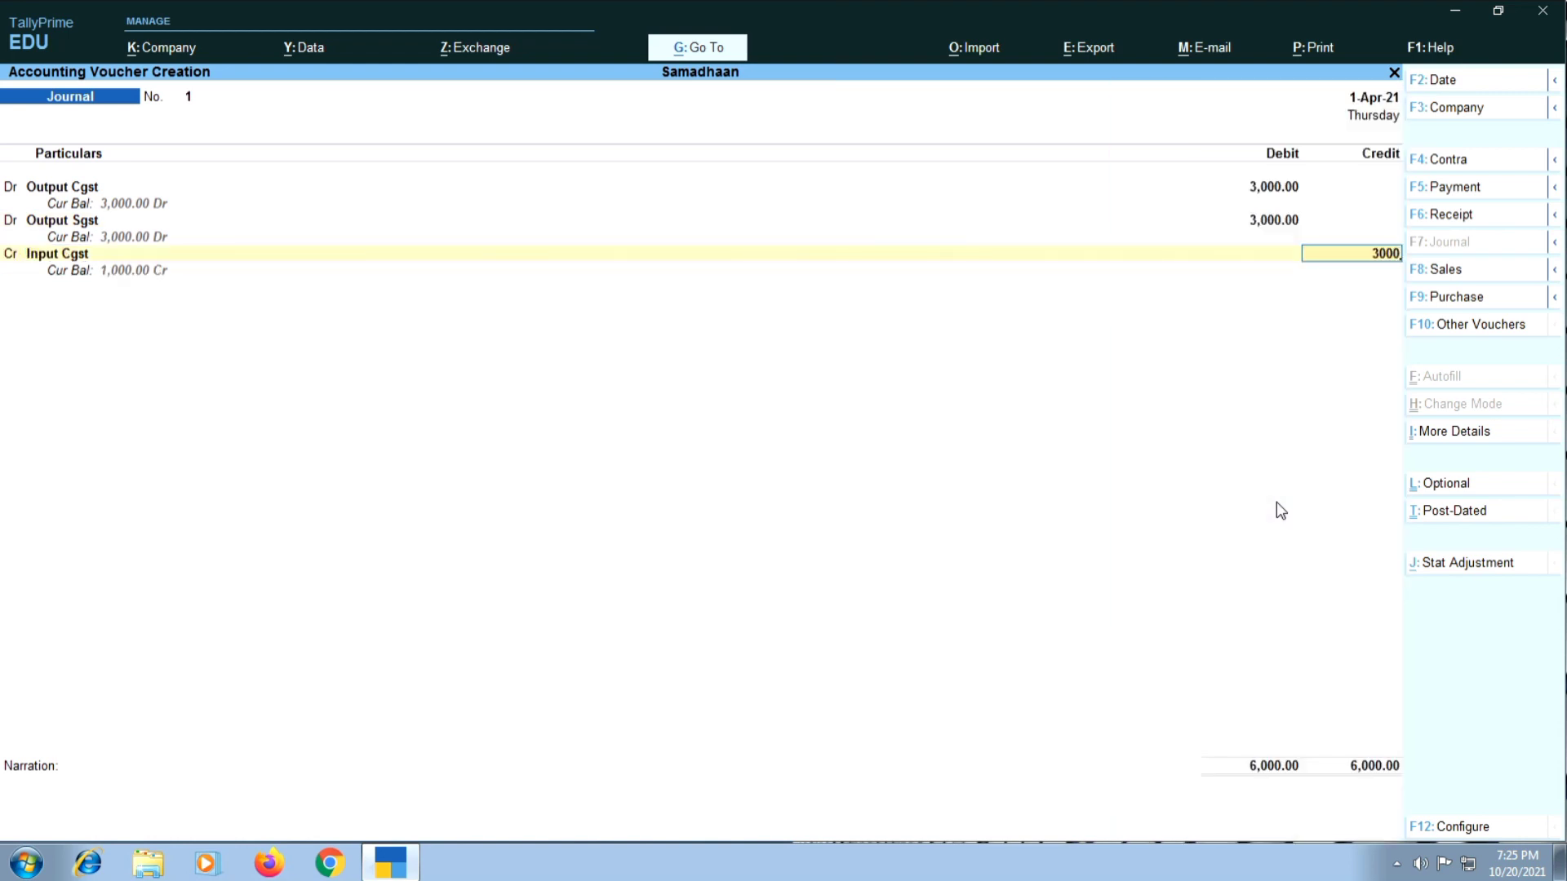
key(Return)
- Add a second credit line for Input Sgst with 3,000 to complete the journal entries
key(Return)
text(In)
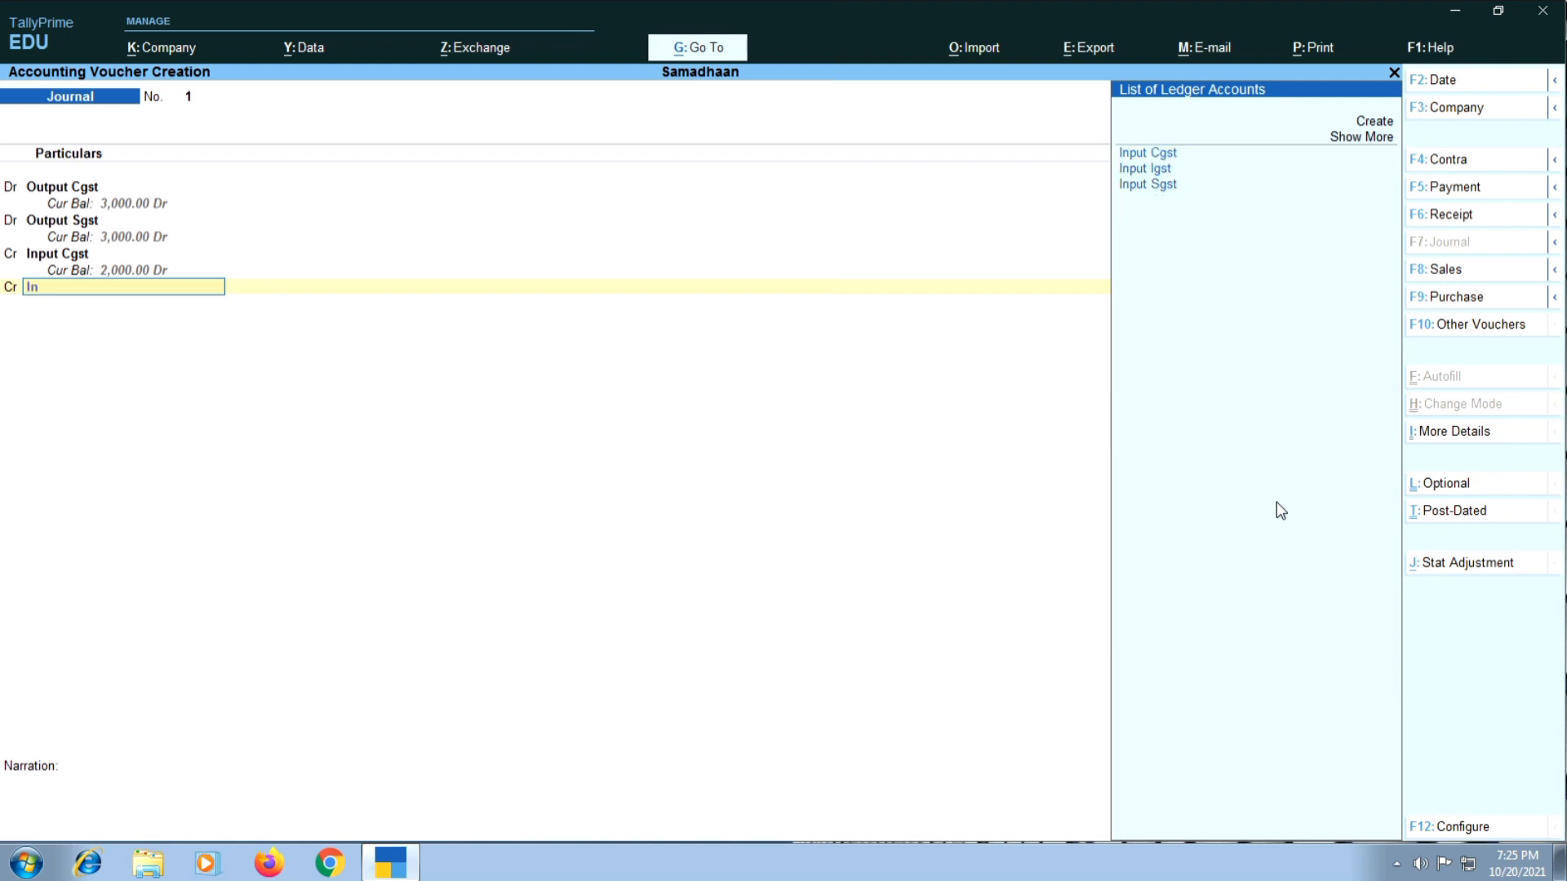
text(pu)
key(Down)
key(Down)
key(Return)
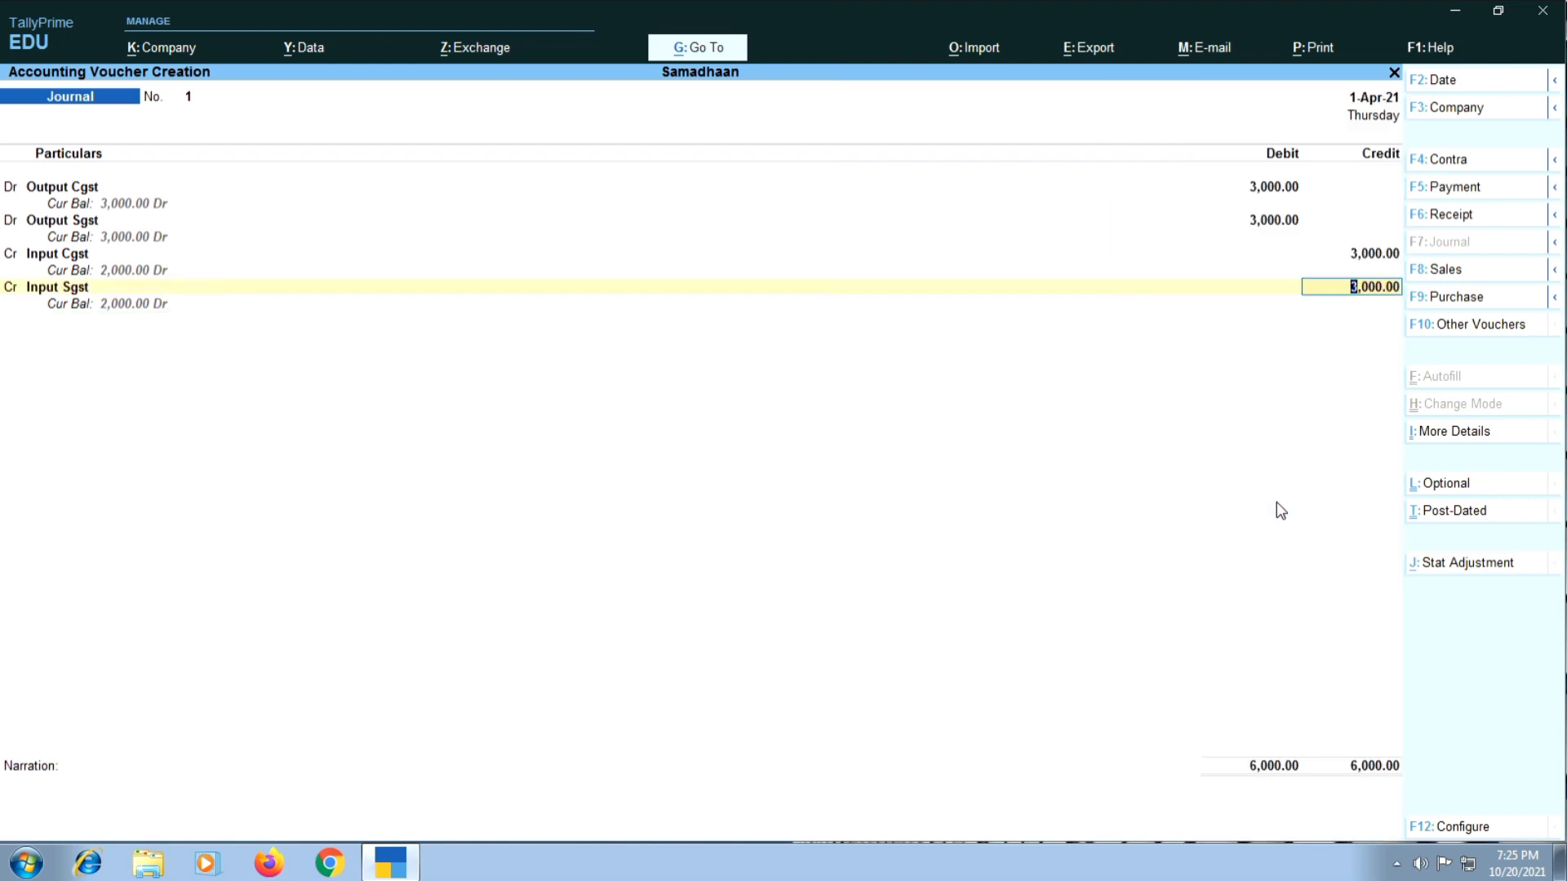
key(Return)
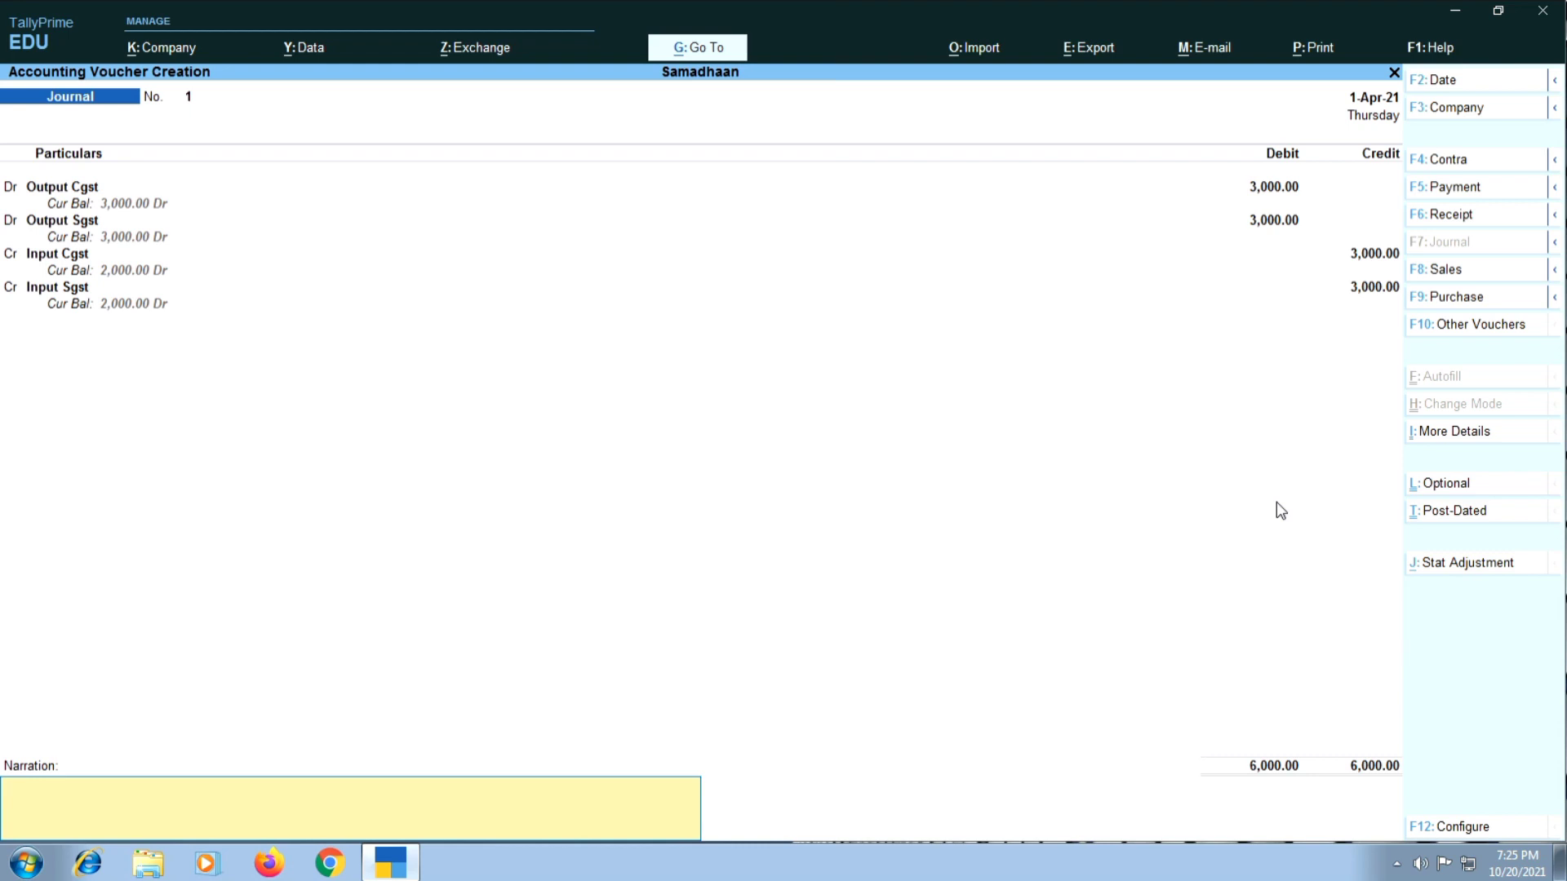
- Try 30.9 as the journal's voucher date
key(F2)
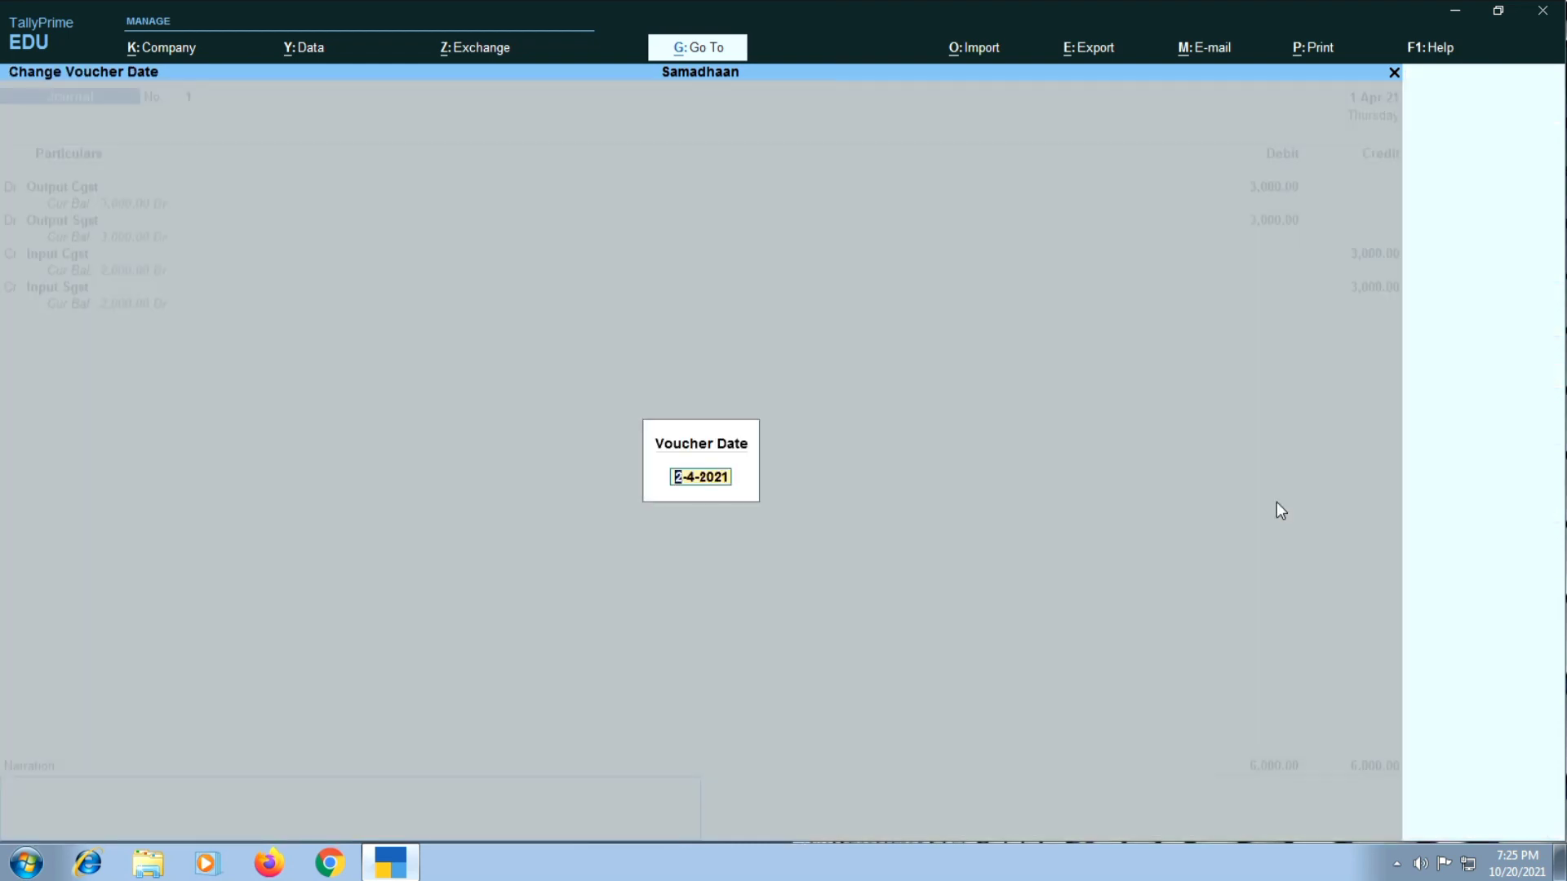
text(30.8)
key(BackSpace)
text(9)
key(BackSpace)
key(BackSpace)
key(BackSpace)
key(BackSpace)
- Enter 1.4 as the voucher date and save the journal voucher without a narration
text(1.4)
key(Return)
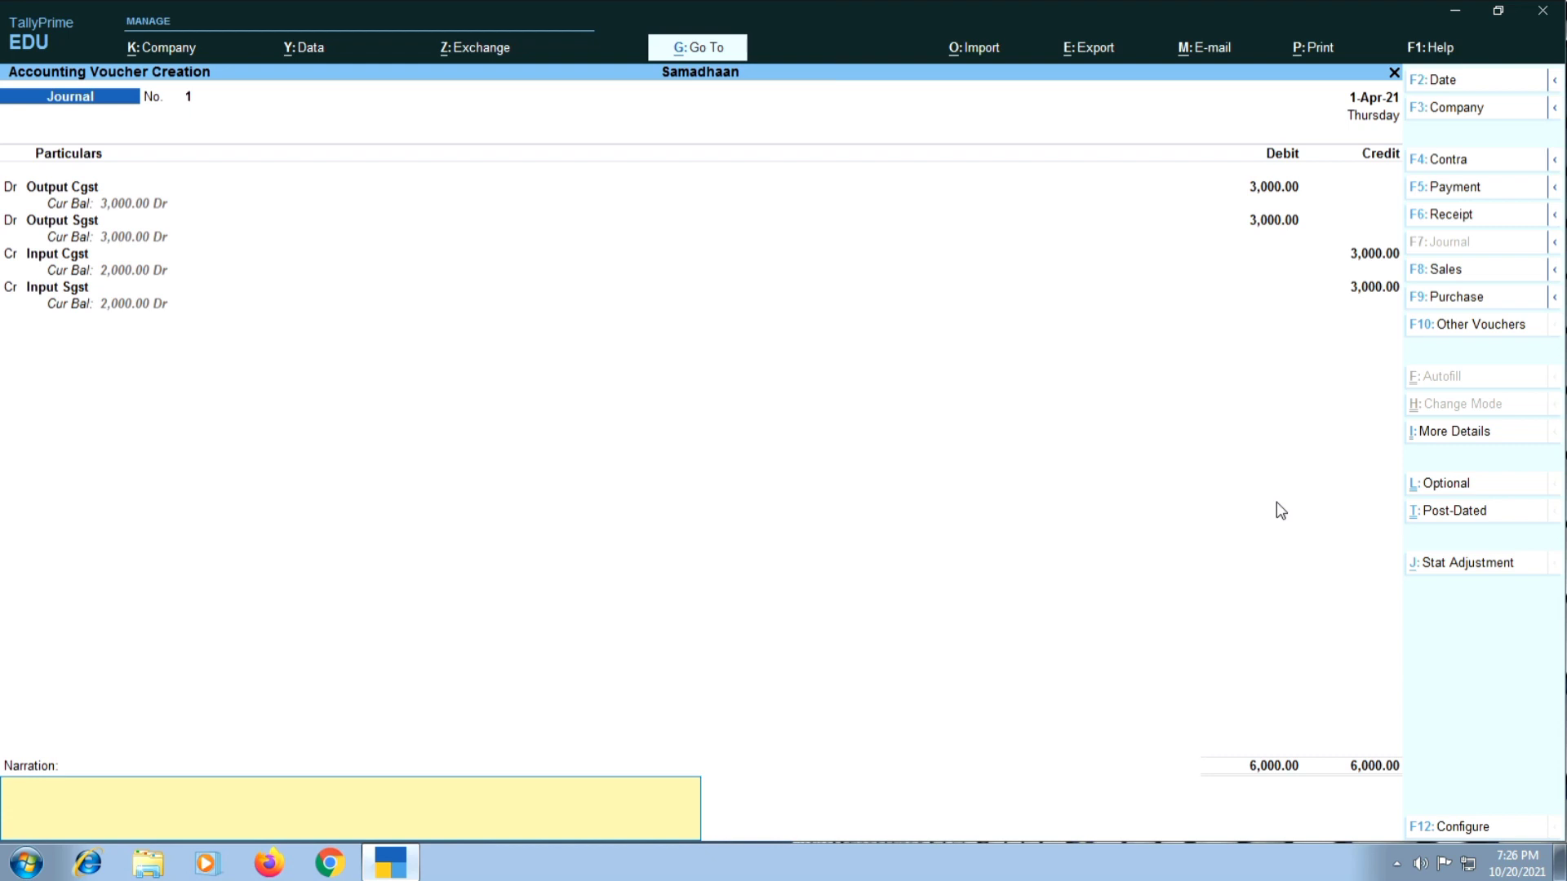
key(Return)
key(Return)
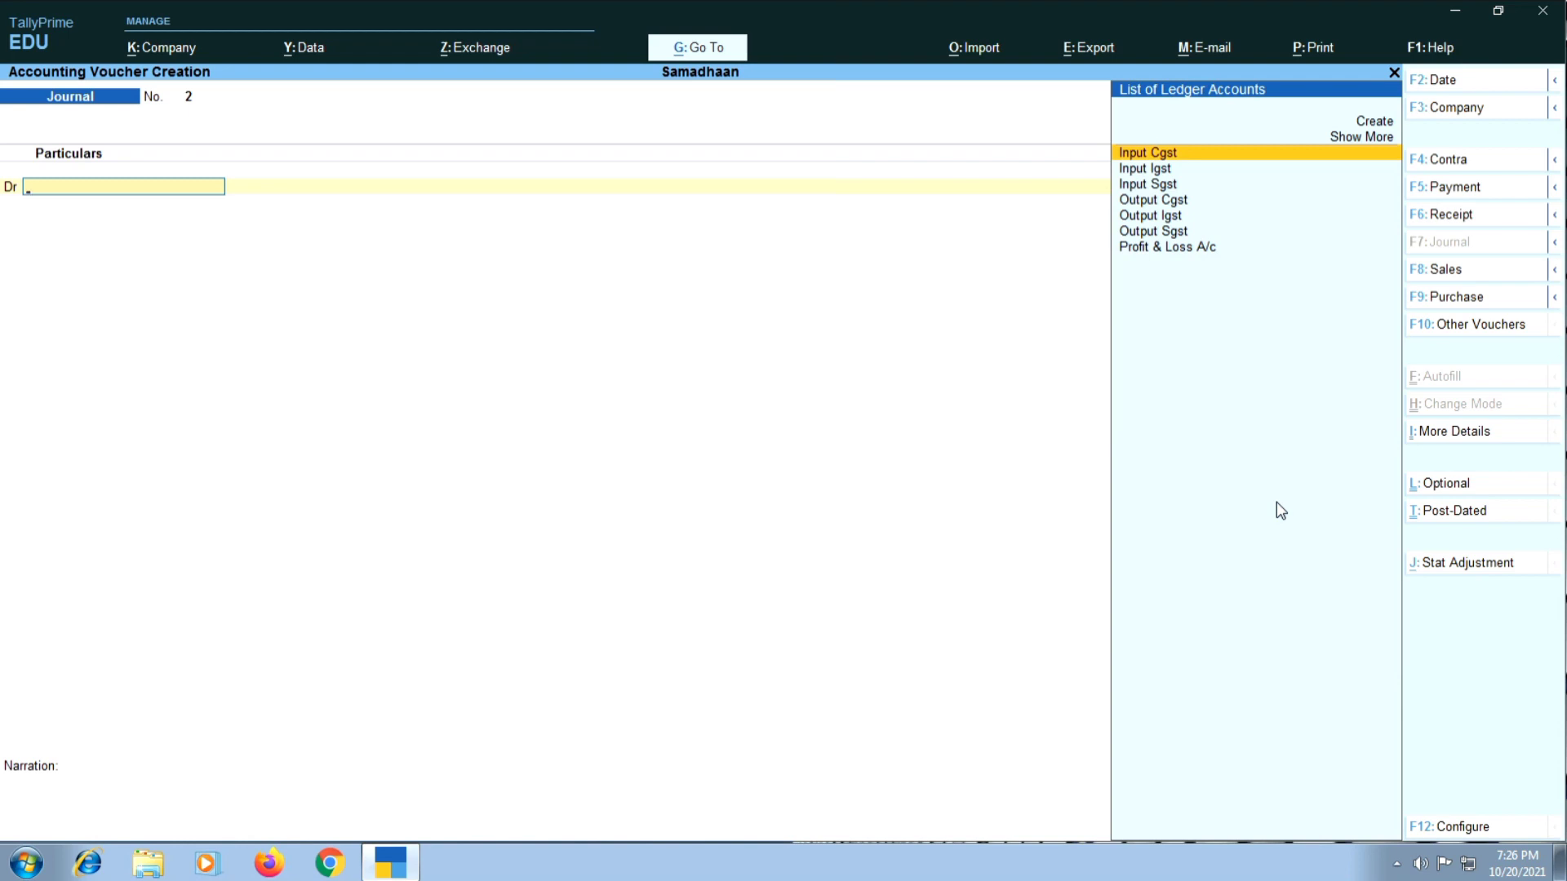
- Debit Output Cgst with 3,000 as the first line of the new journal voucher
text(o)
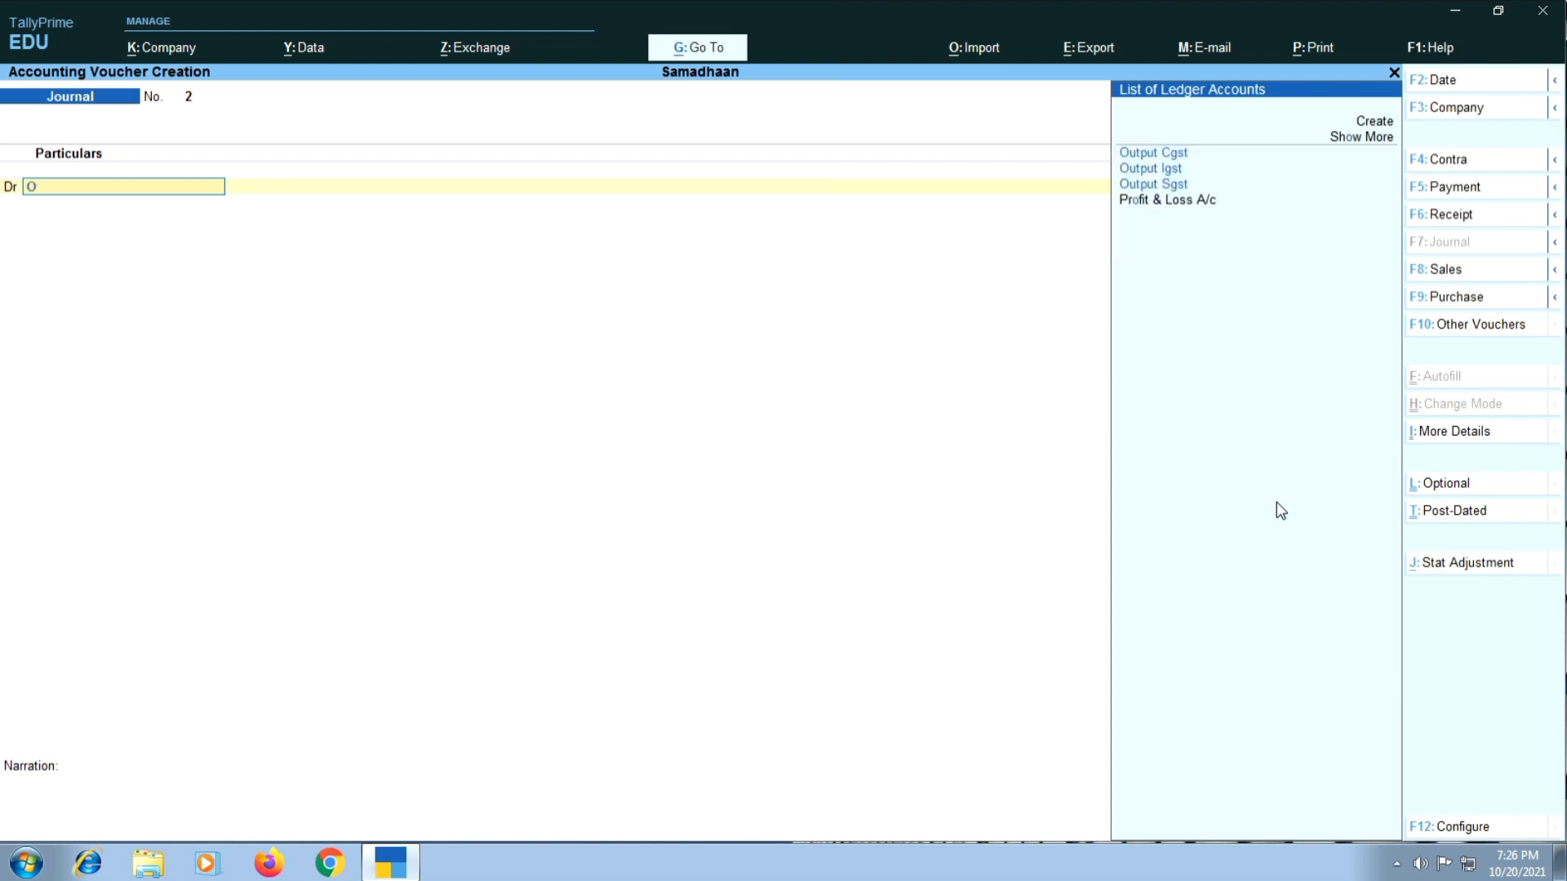
text(ut)
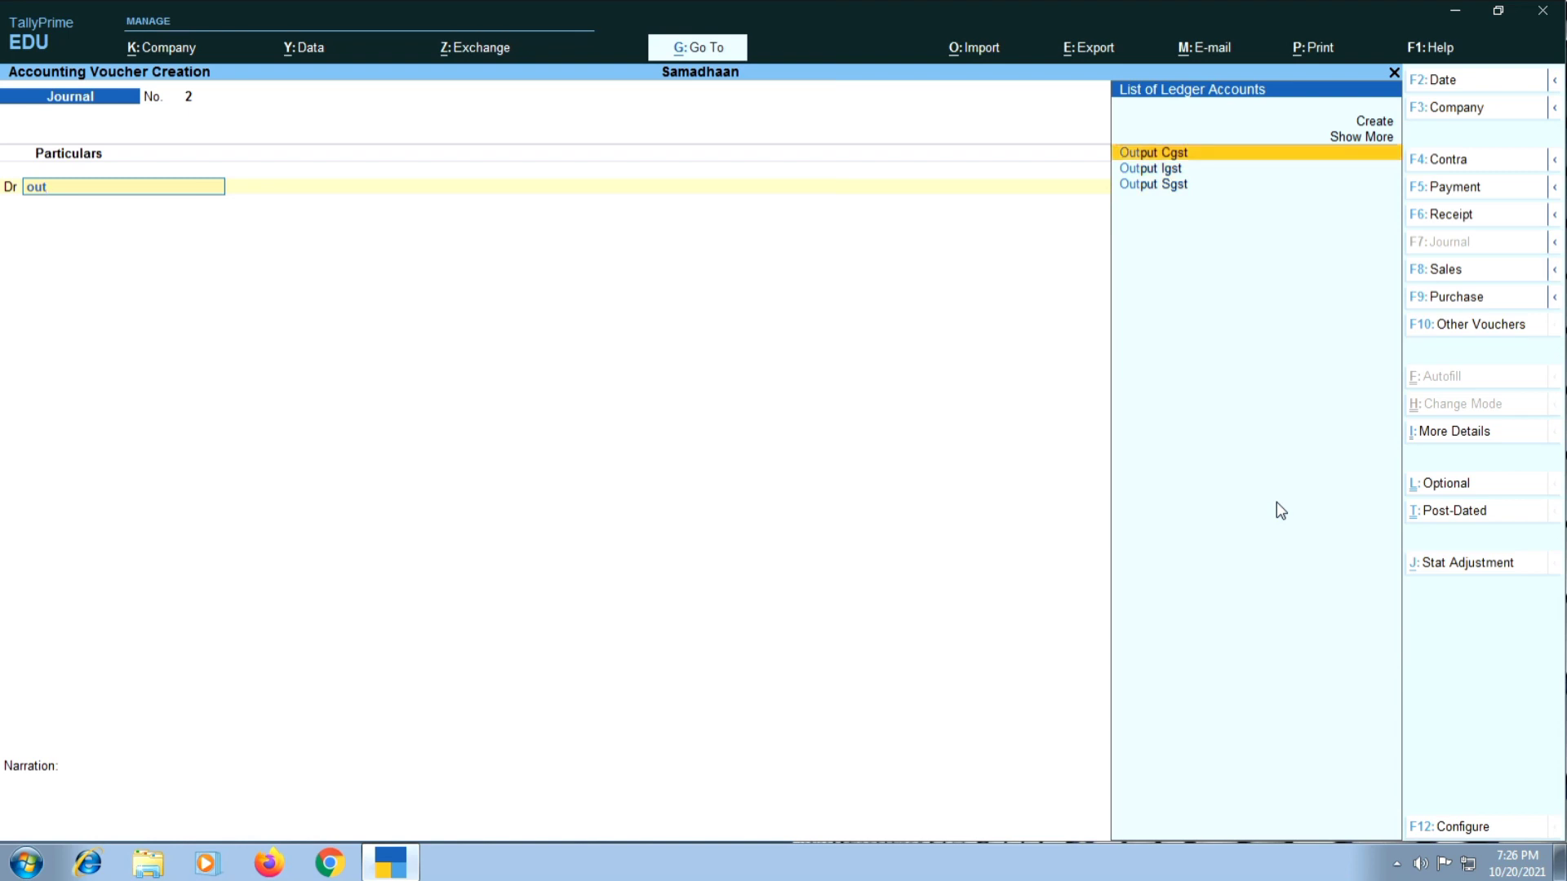
key(Return)
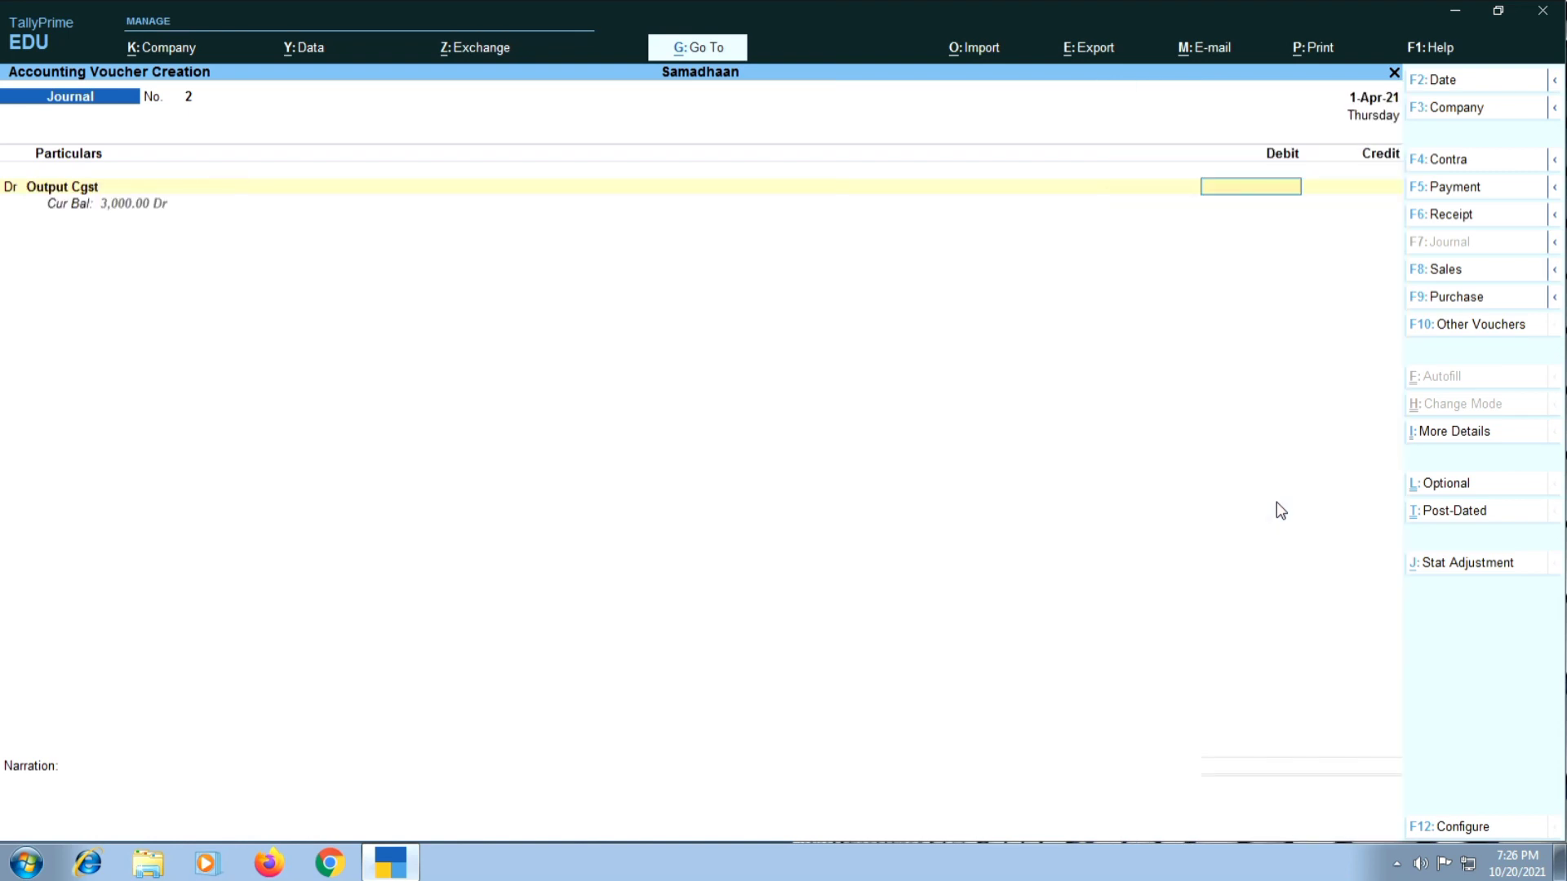
text(000)
key(Return)
- Add a second debit line to the journal for Output Sgst with 3,000
key(d)
key(Return)
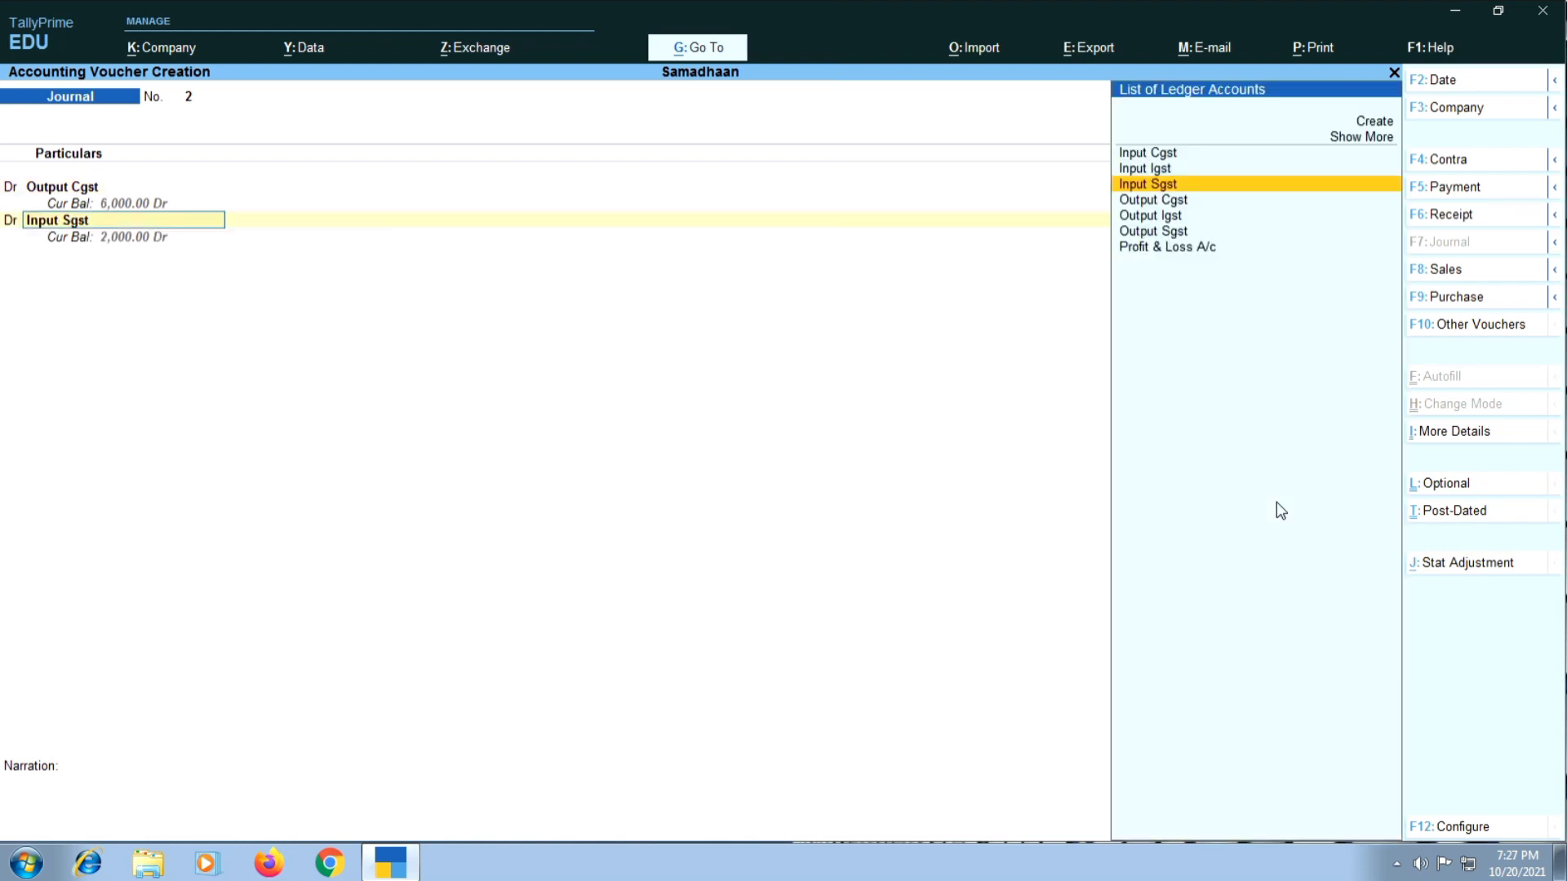
text(Out)
key(Return)
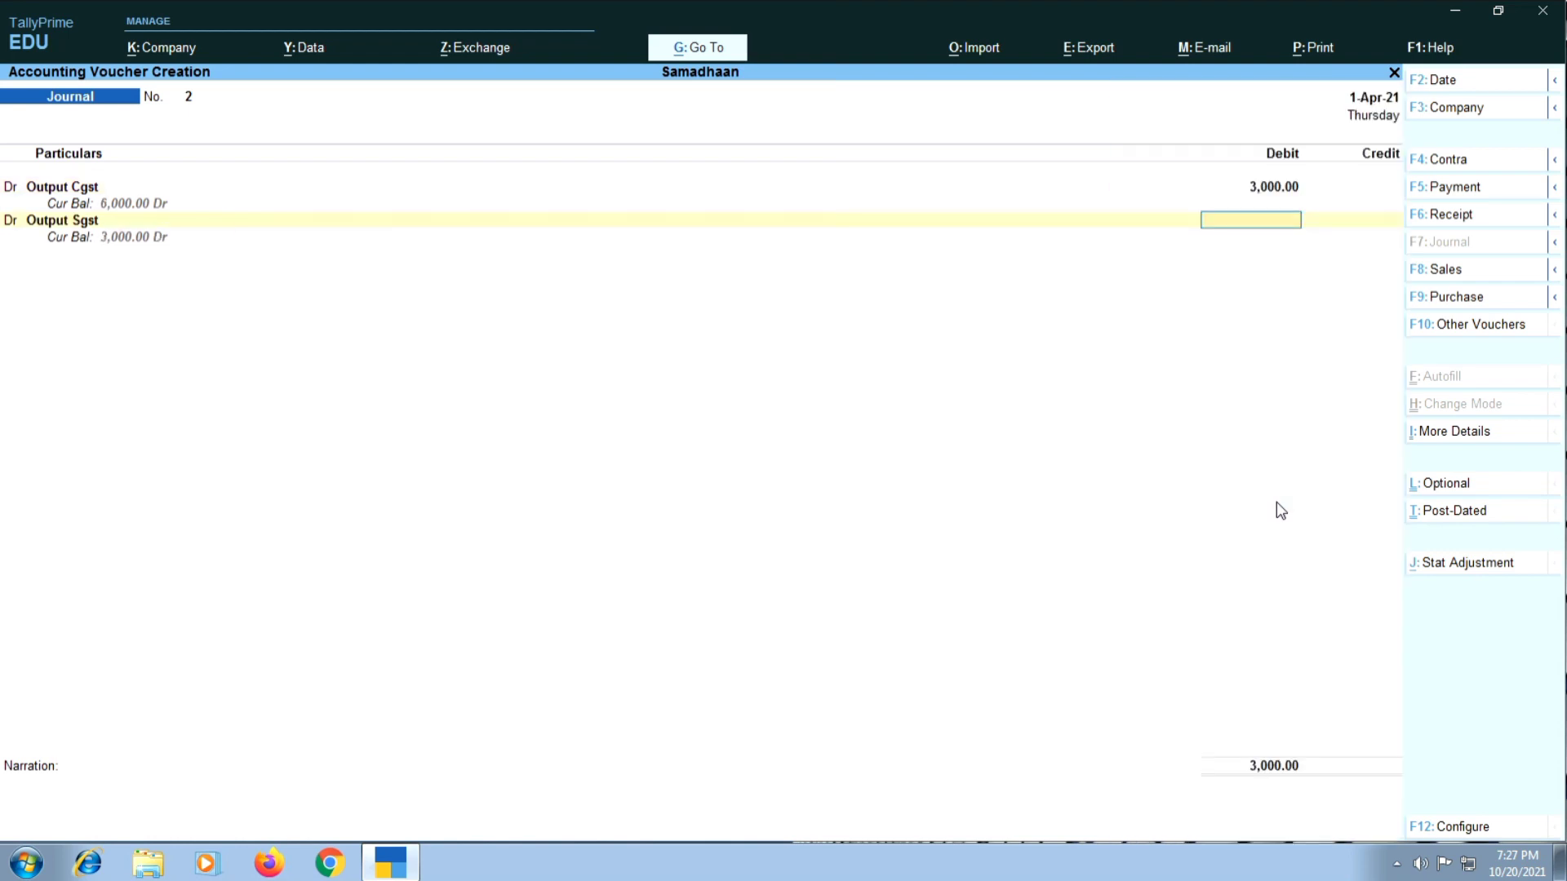
text(3000)
key(Return)
- Add a credit line for Input Cgst with 3,000 to the journal voucher
key(Return)
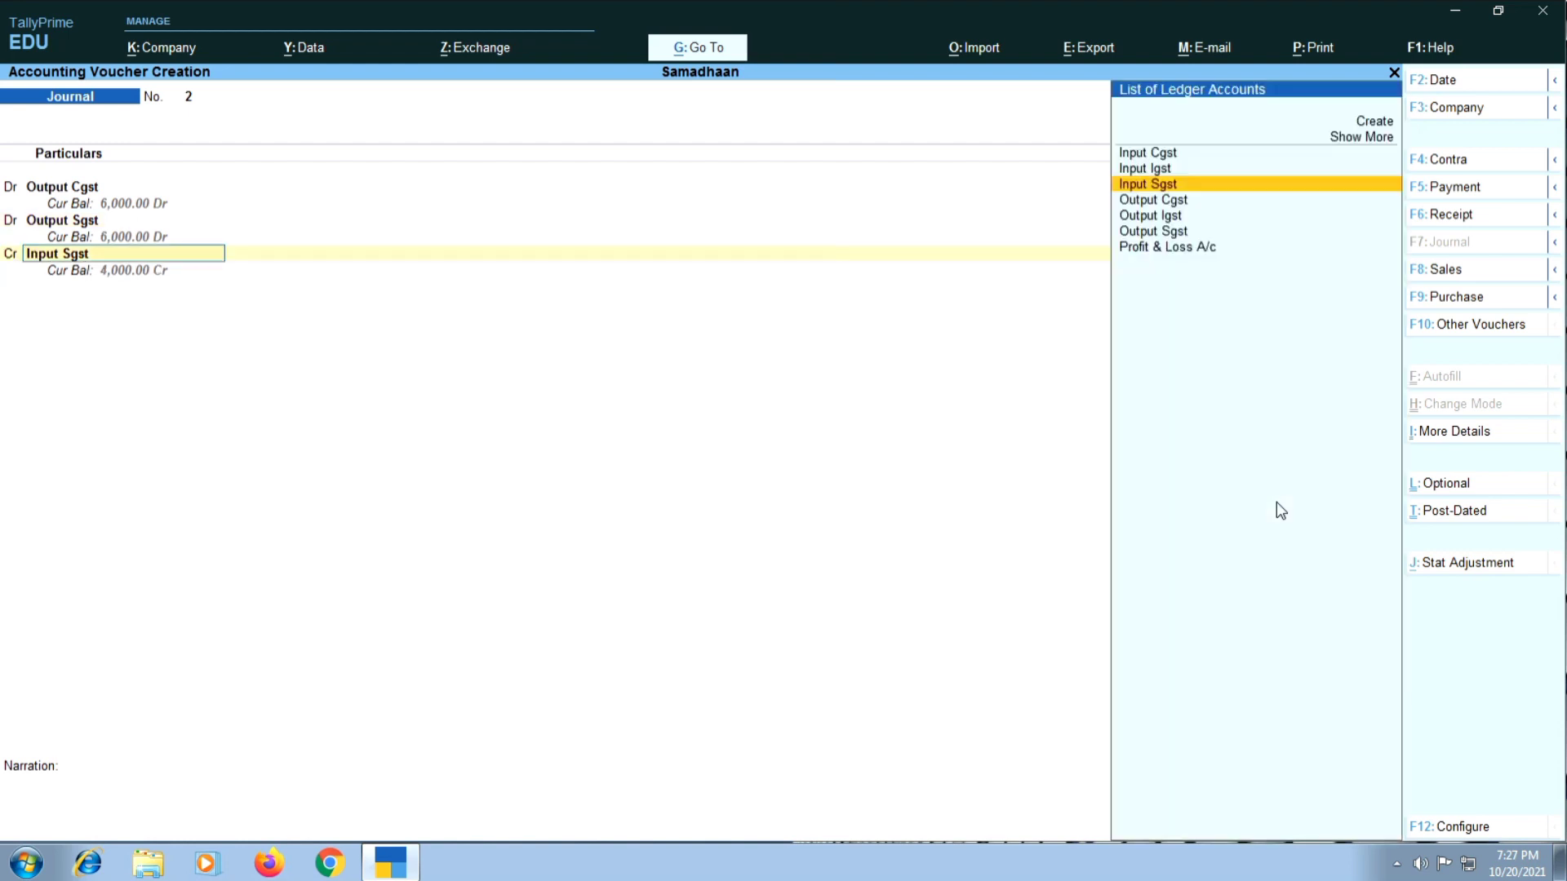
text(Input)
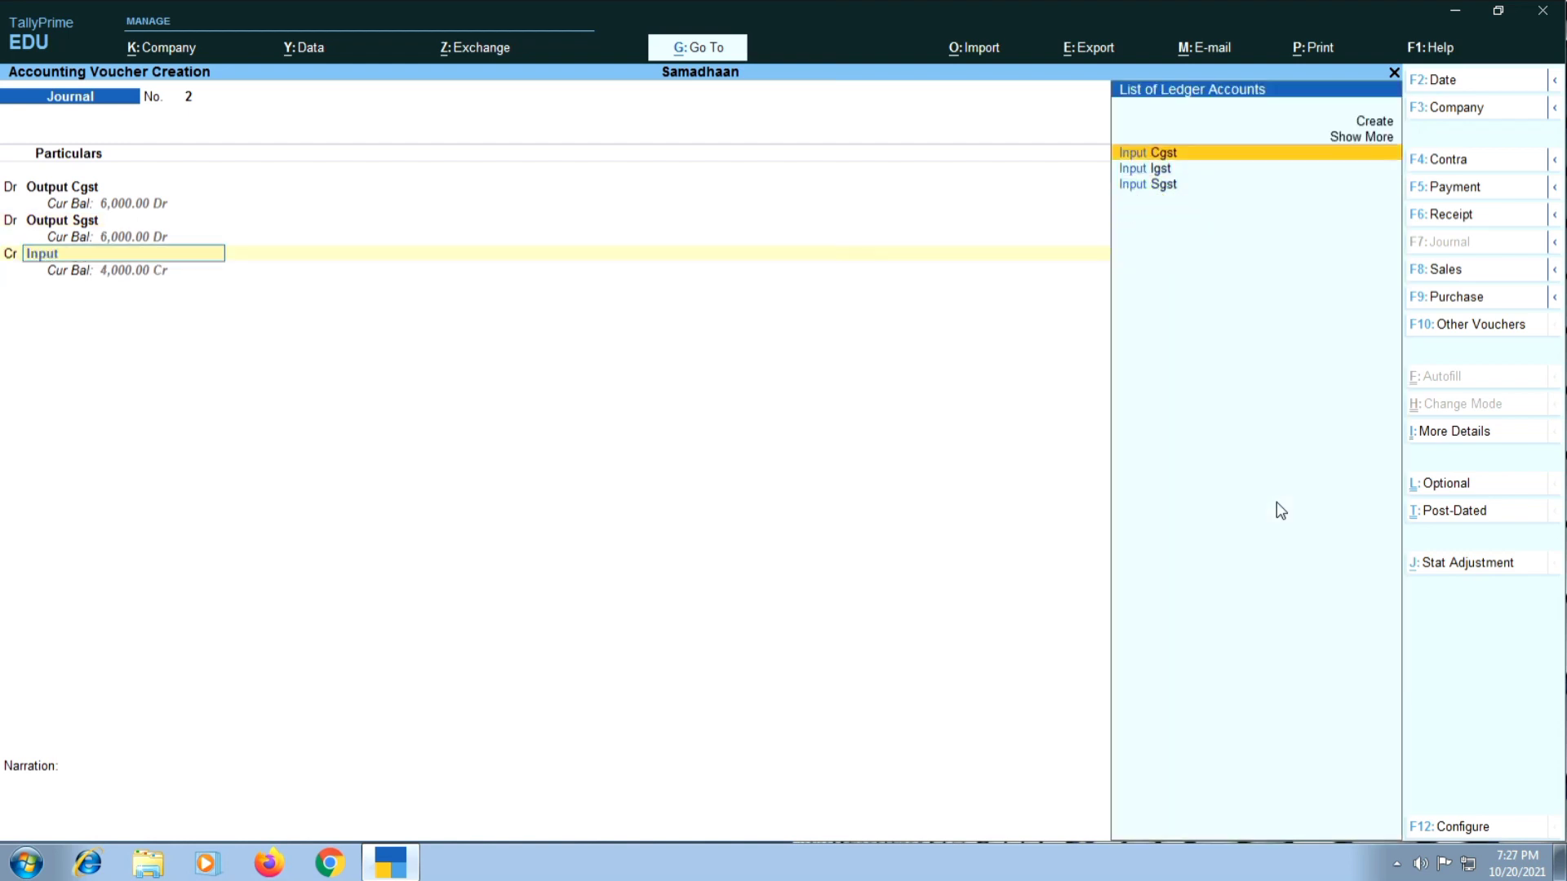
key(Return)
text(3000)
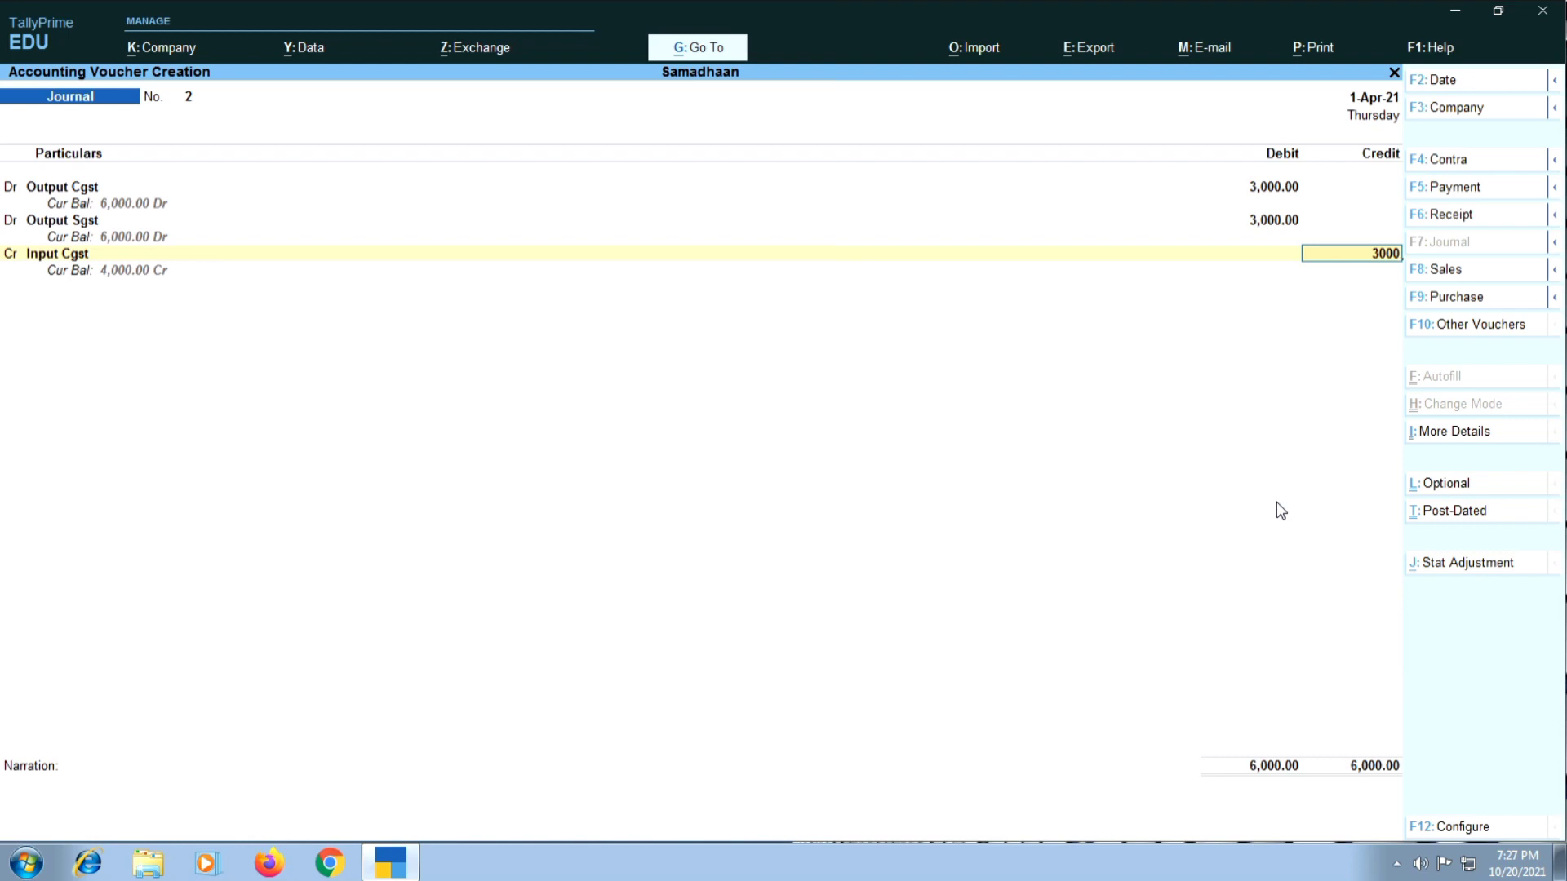
key(Return)
- Credit Input Sgst with the remaining 3,000 and save the journal voucher without a narration
key(Return)
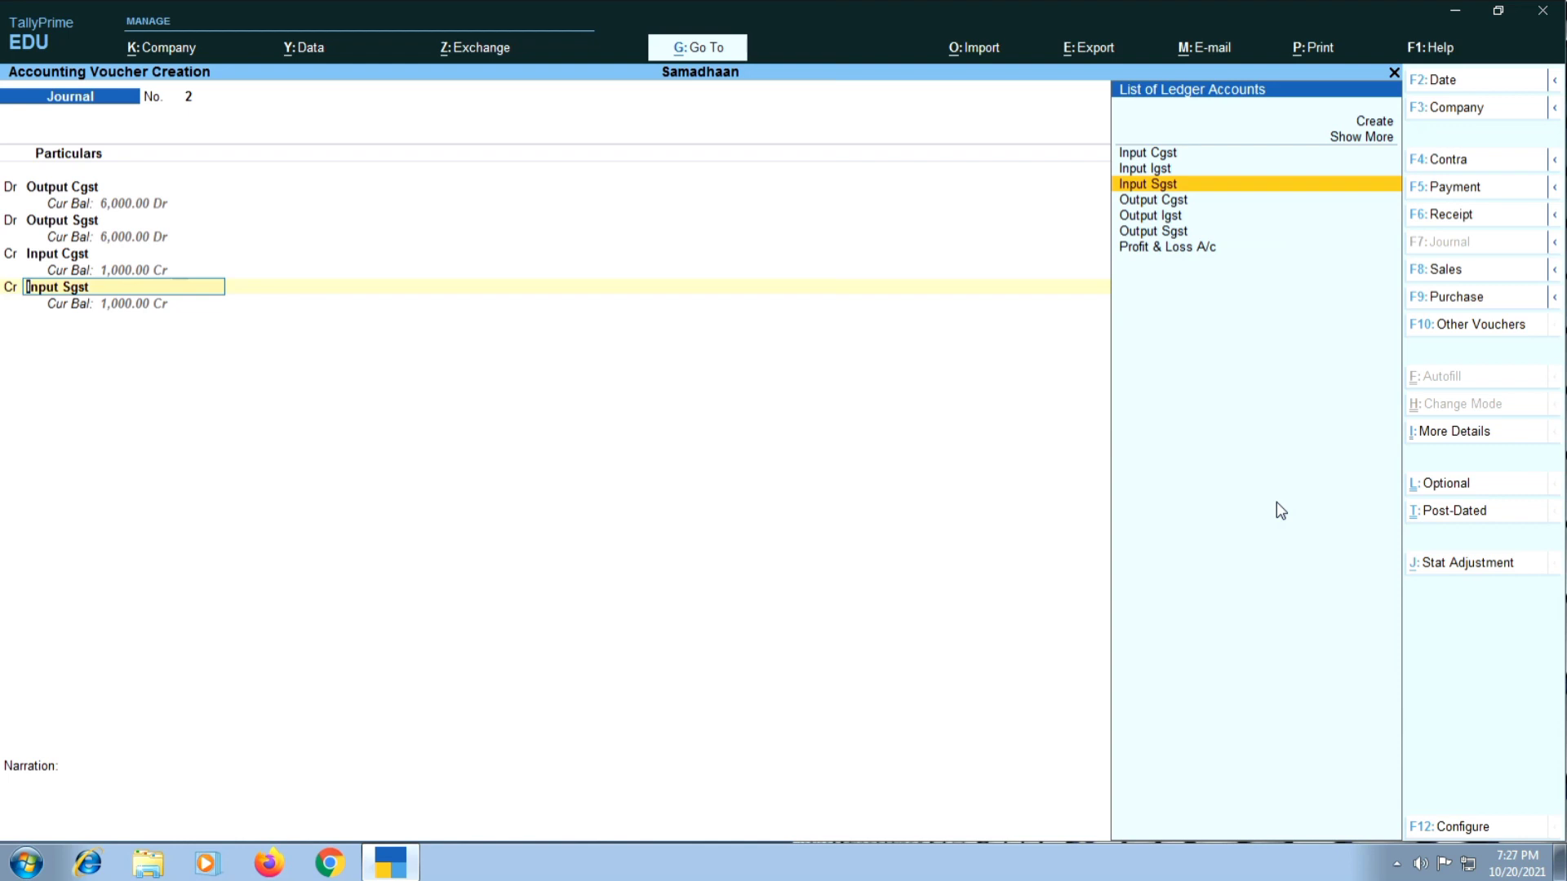
key(Return)
key(Return)
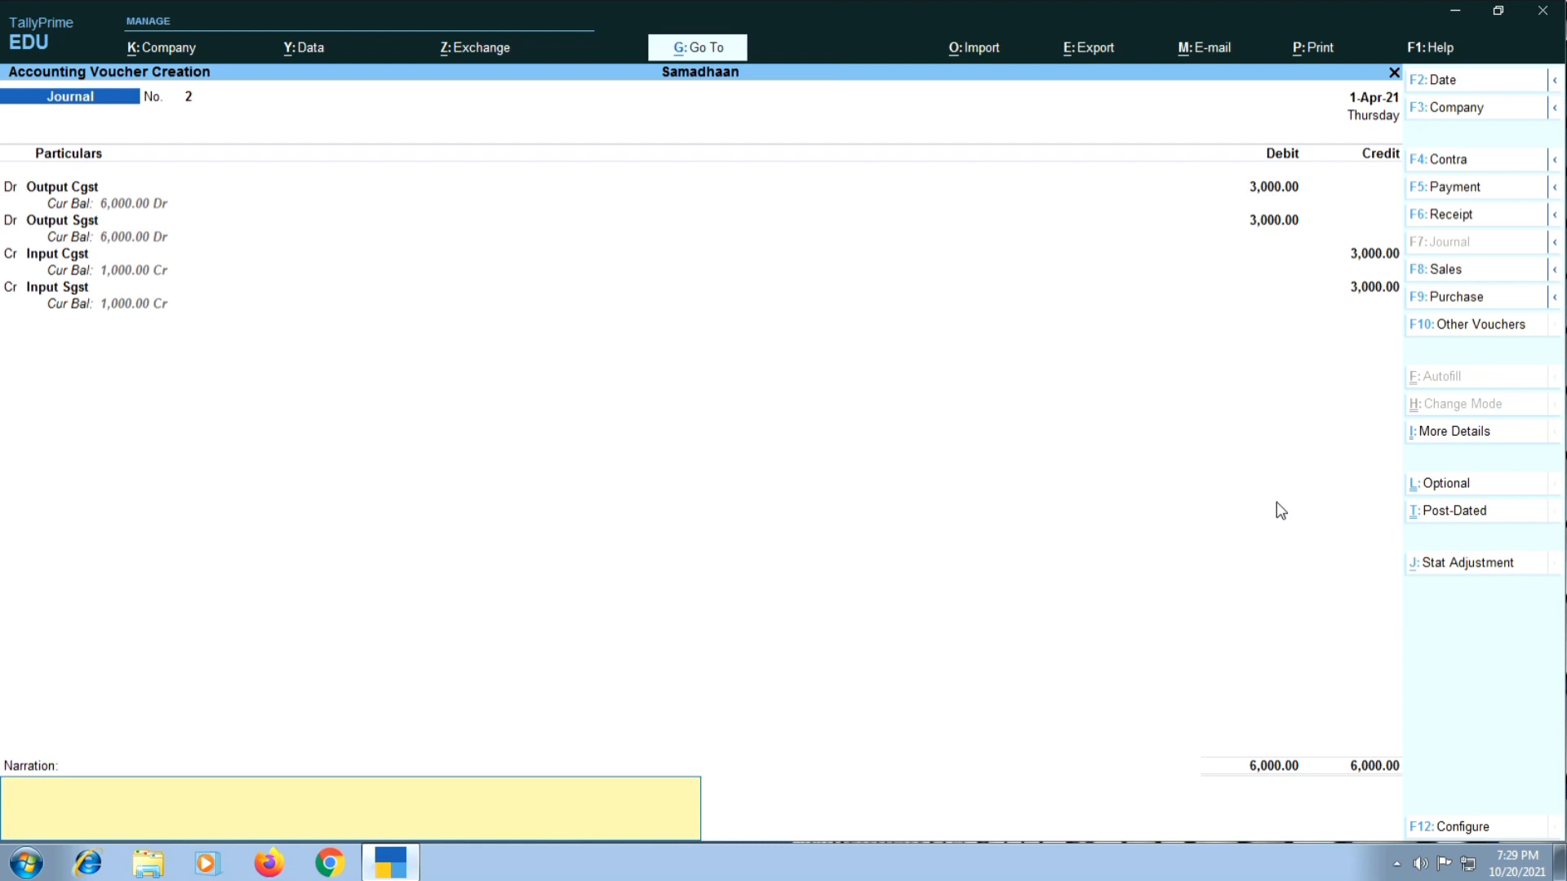
key(Return)
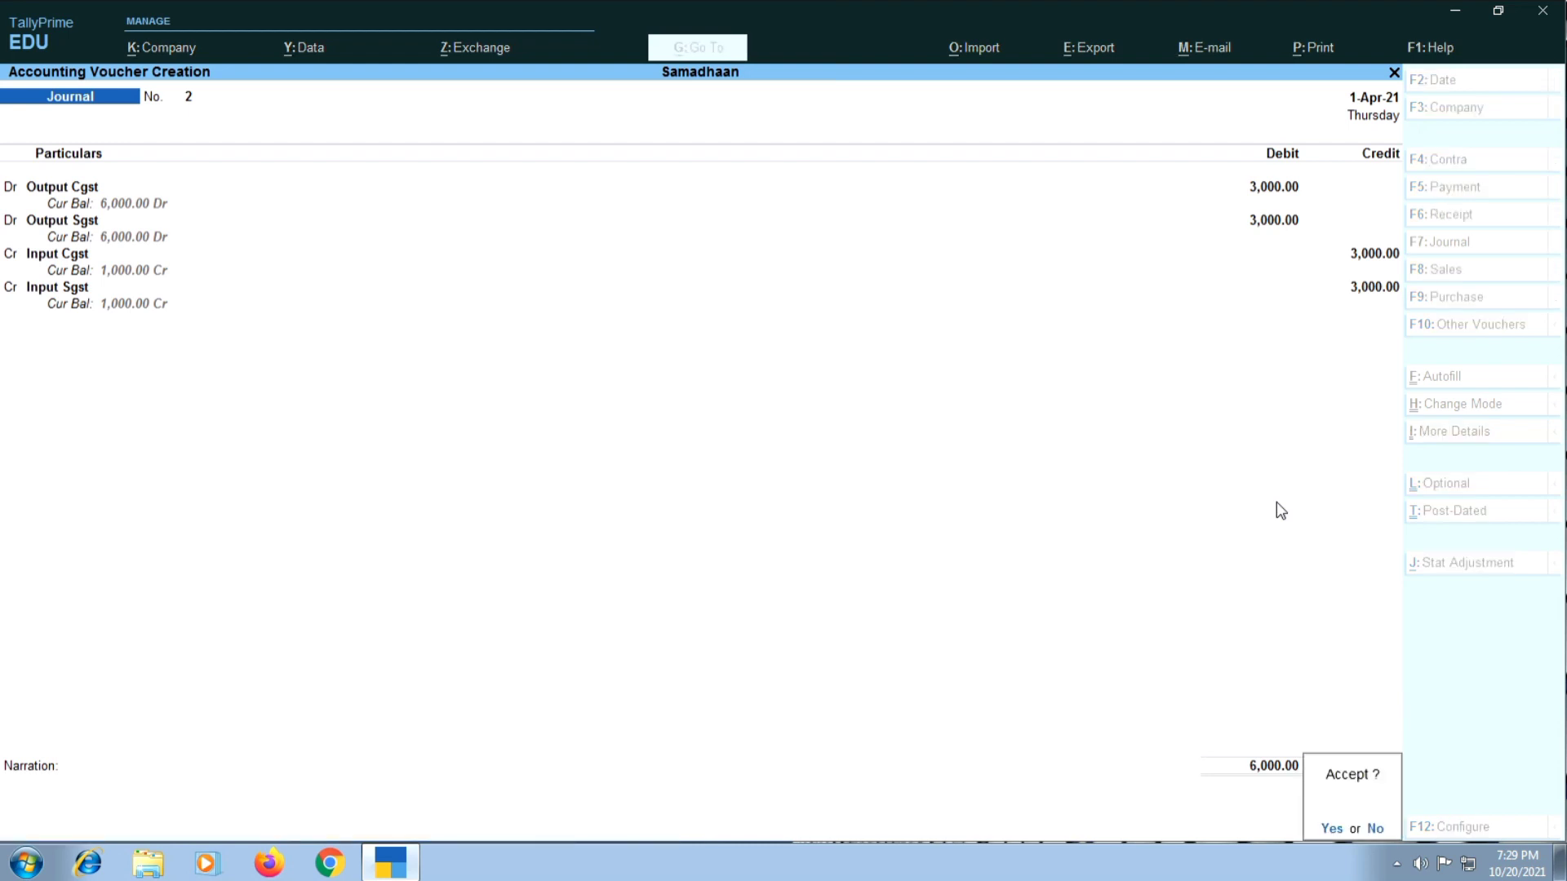
key(Return)
- Start a payment voucher with Cash as the account
key(F5)
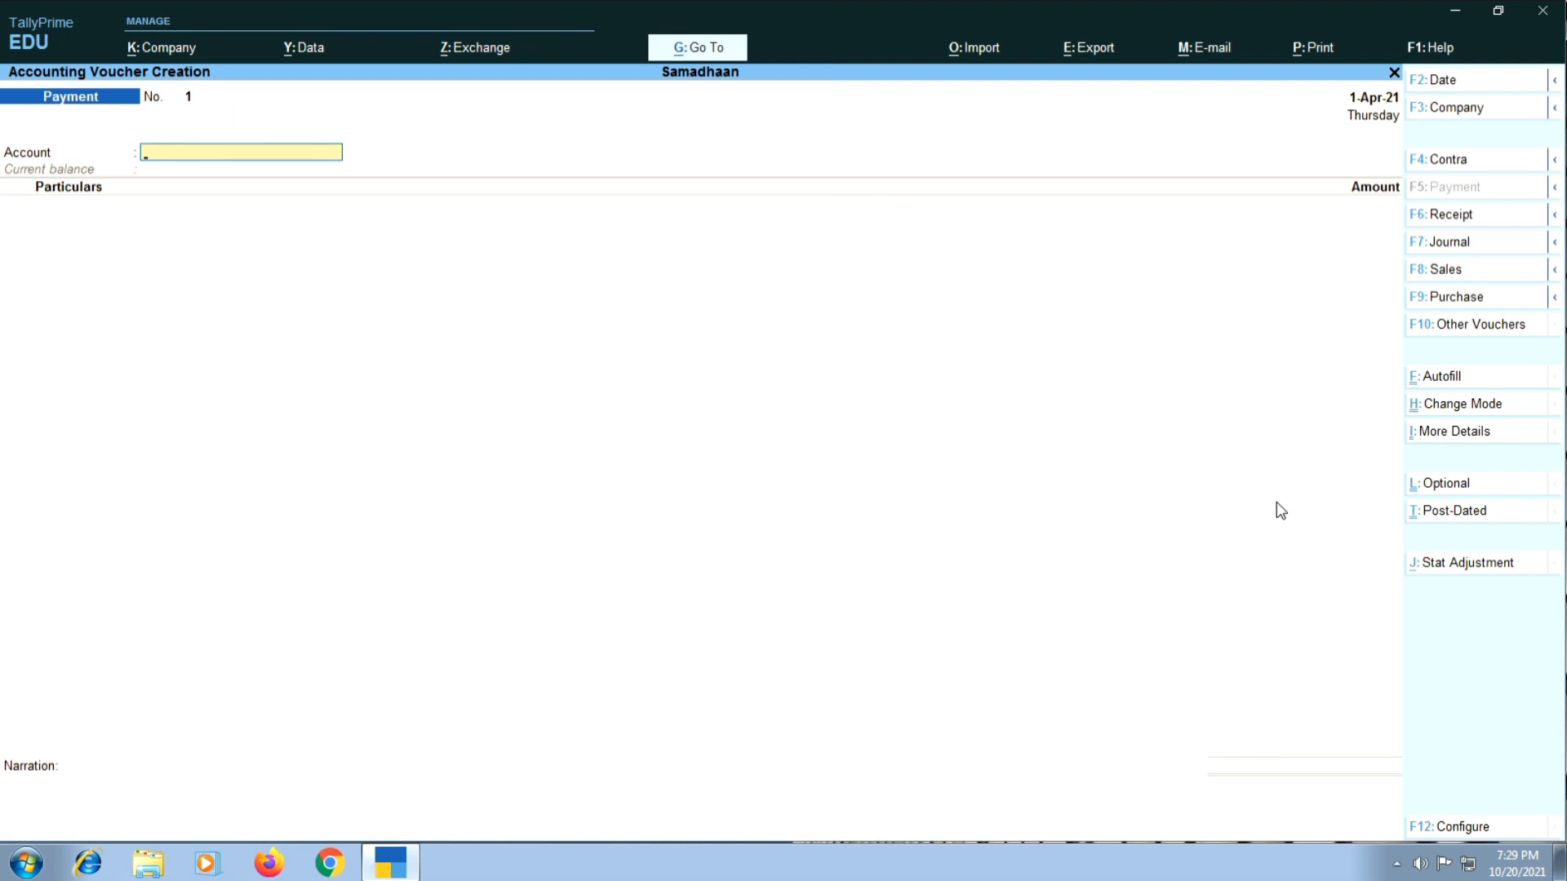
text(C)
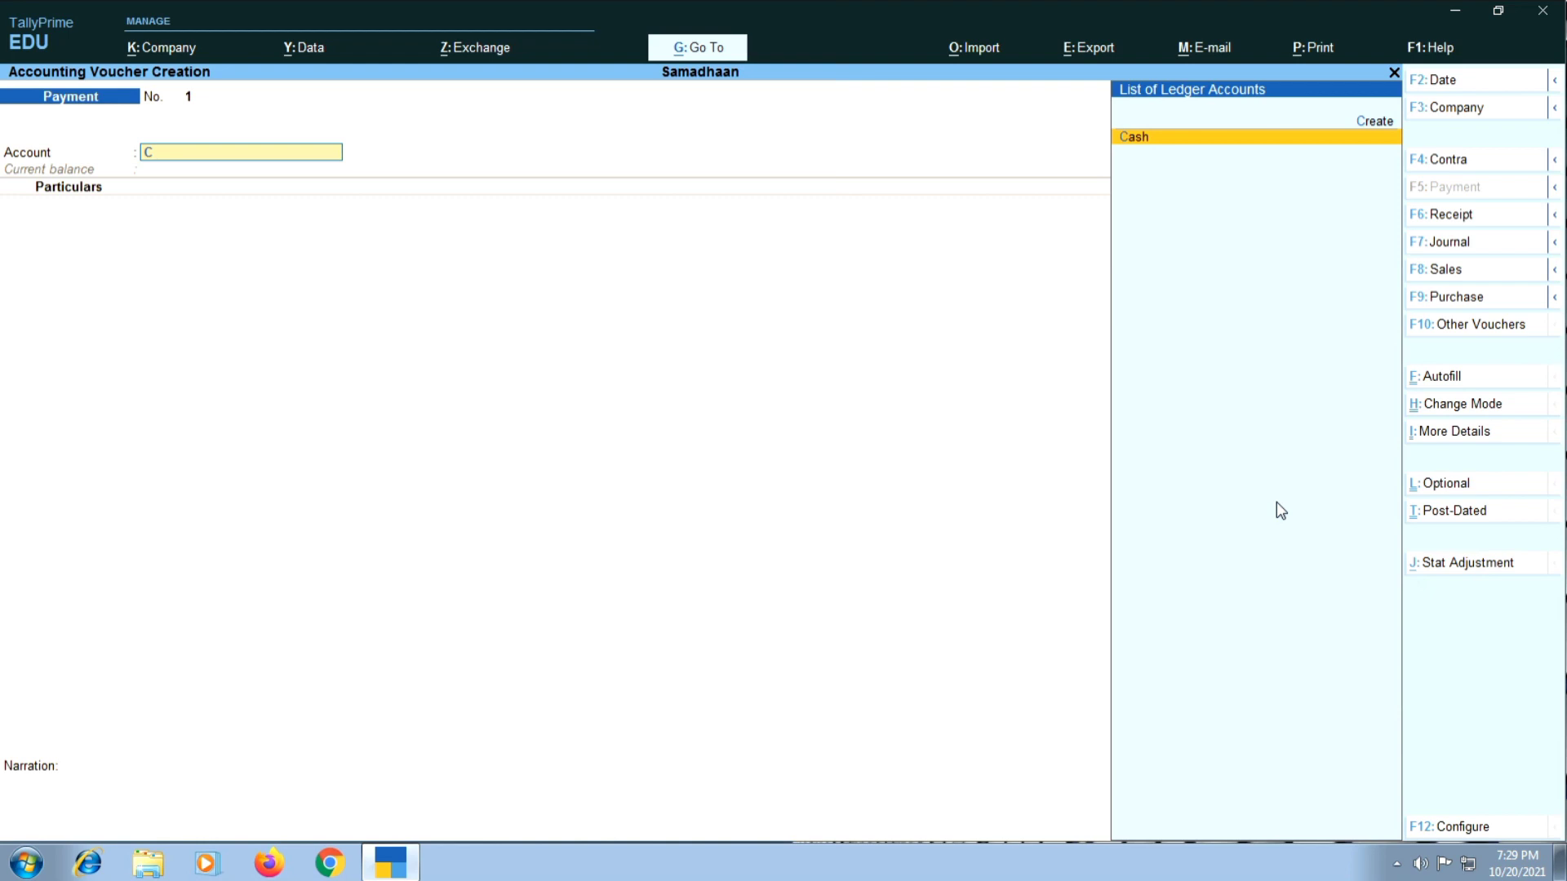
key(Return)
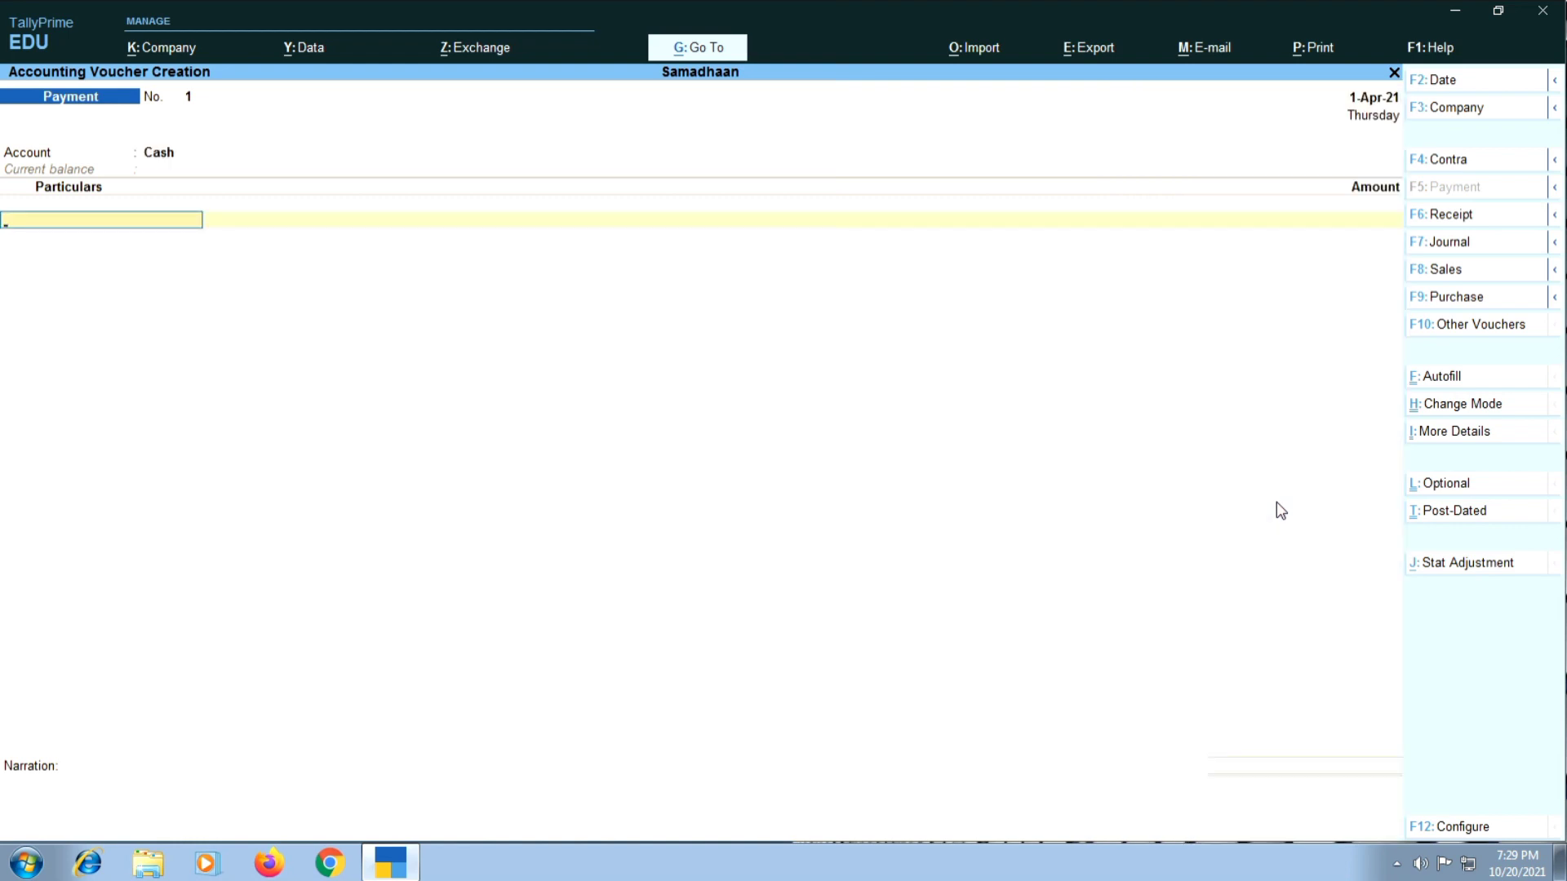
- Enter Output Cgst with 1,000 as the payment voucher's first line
text(Out)
key(Down)
key(Return)
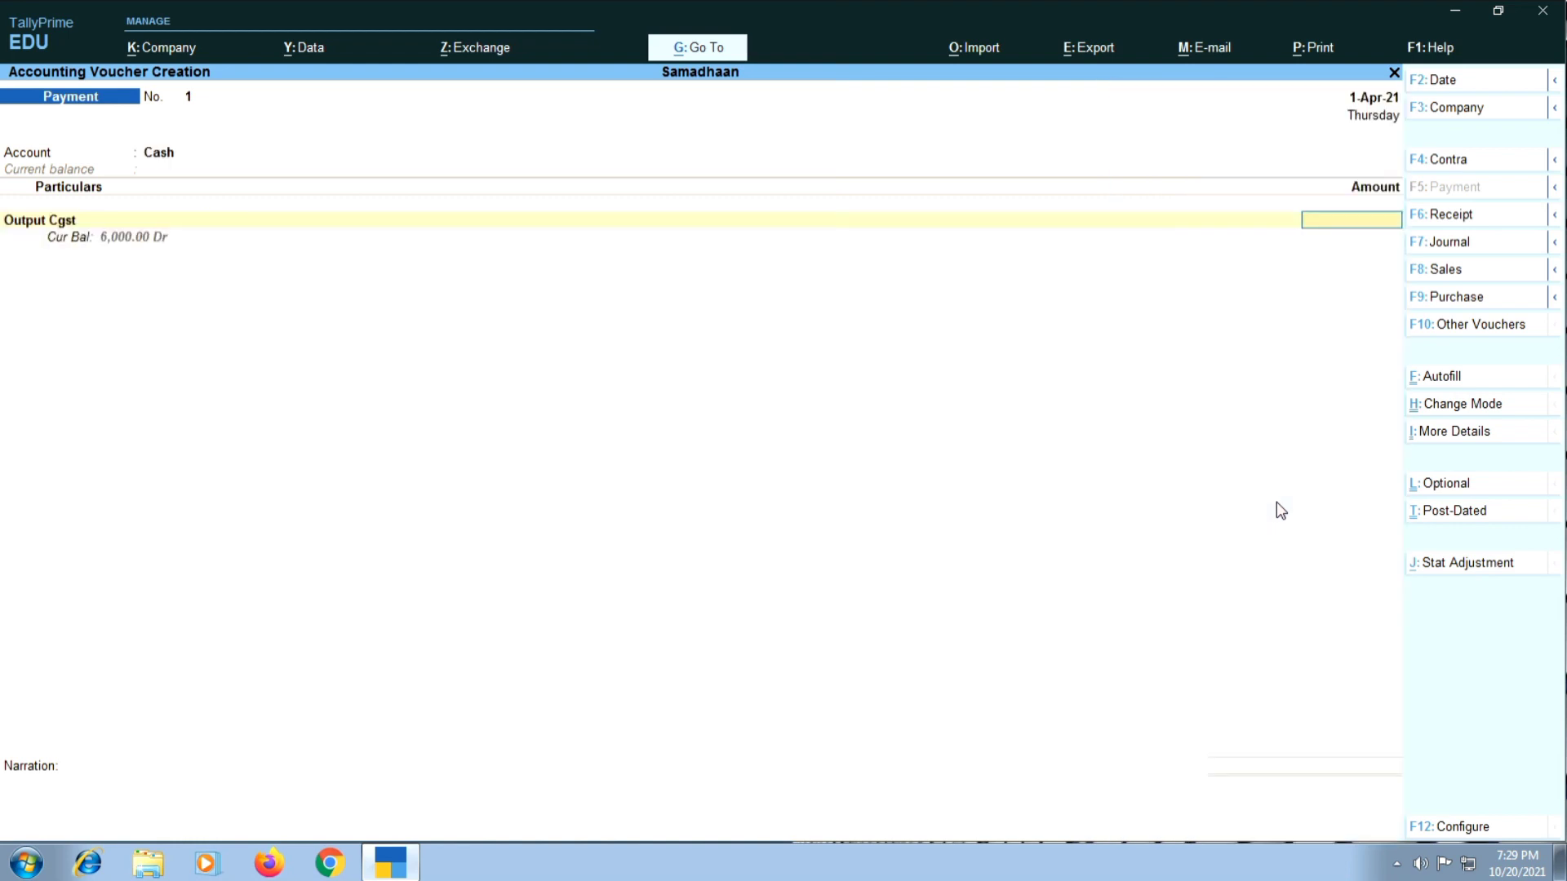
text(1000)
key(Return)
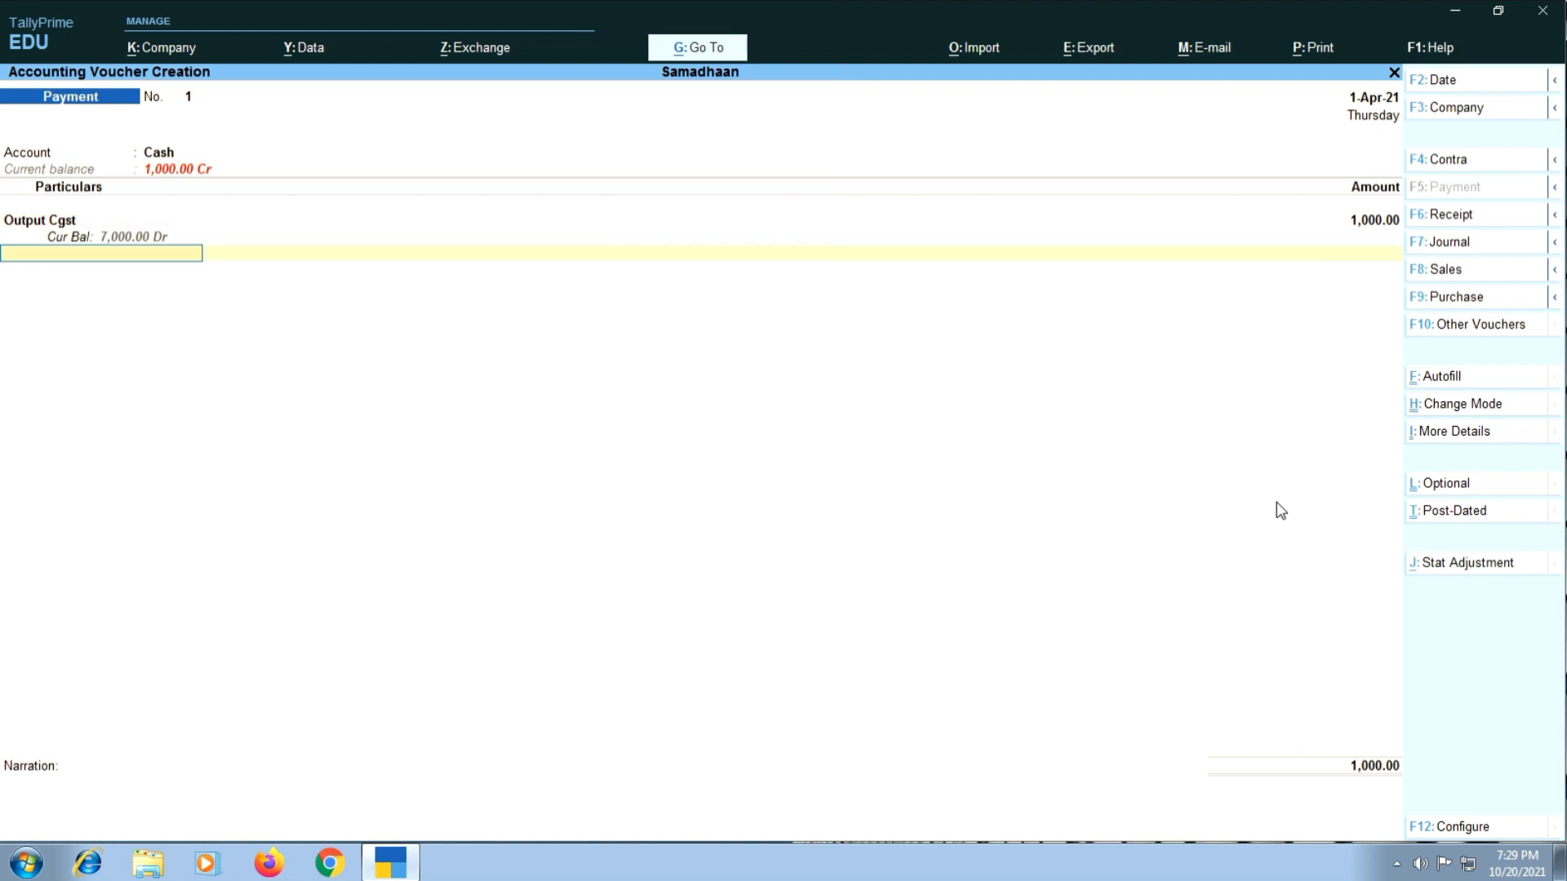
- Add Output Sgst with 1,000 to the payment and save the voucher without a narration
text(outs)
key(Return)
text(1000)
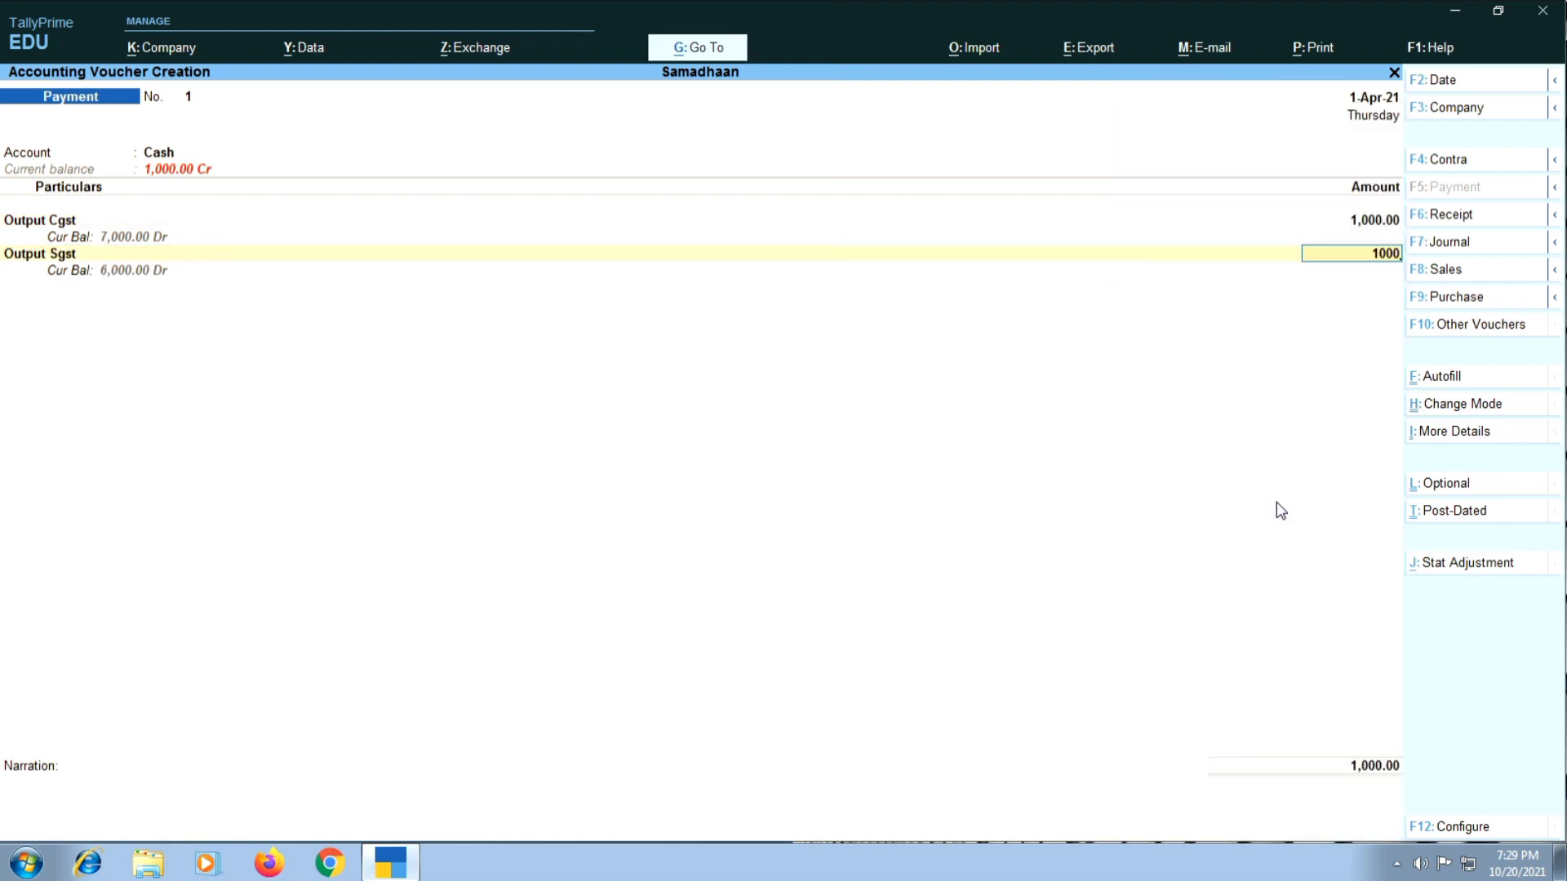
key(Return)
key(Return)
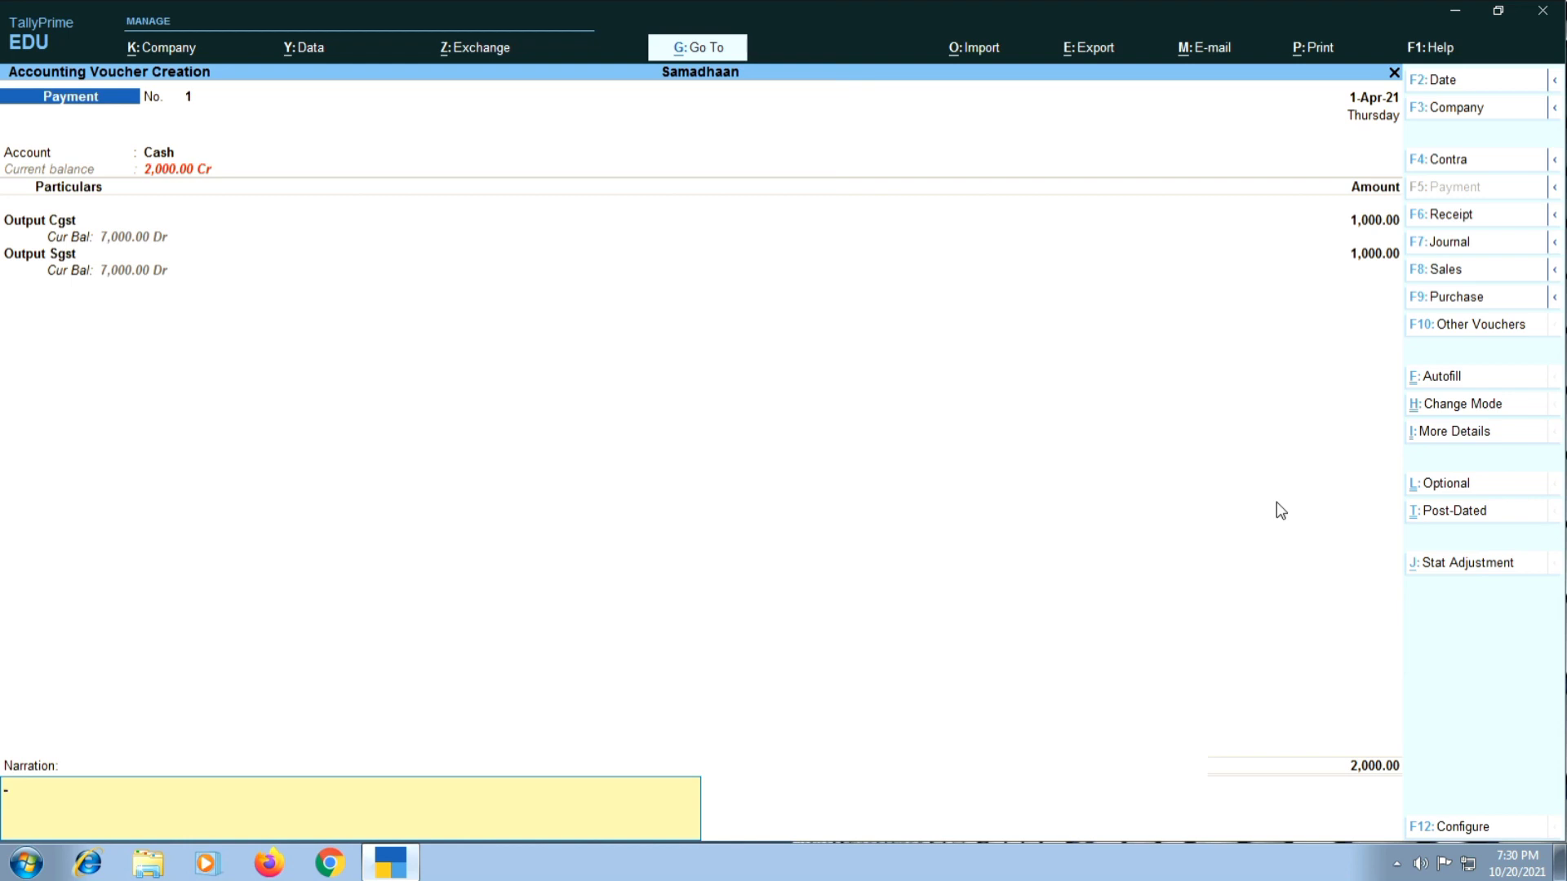
key(Return)
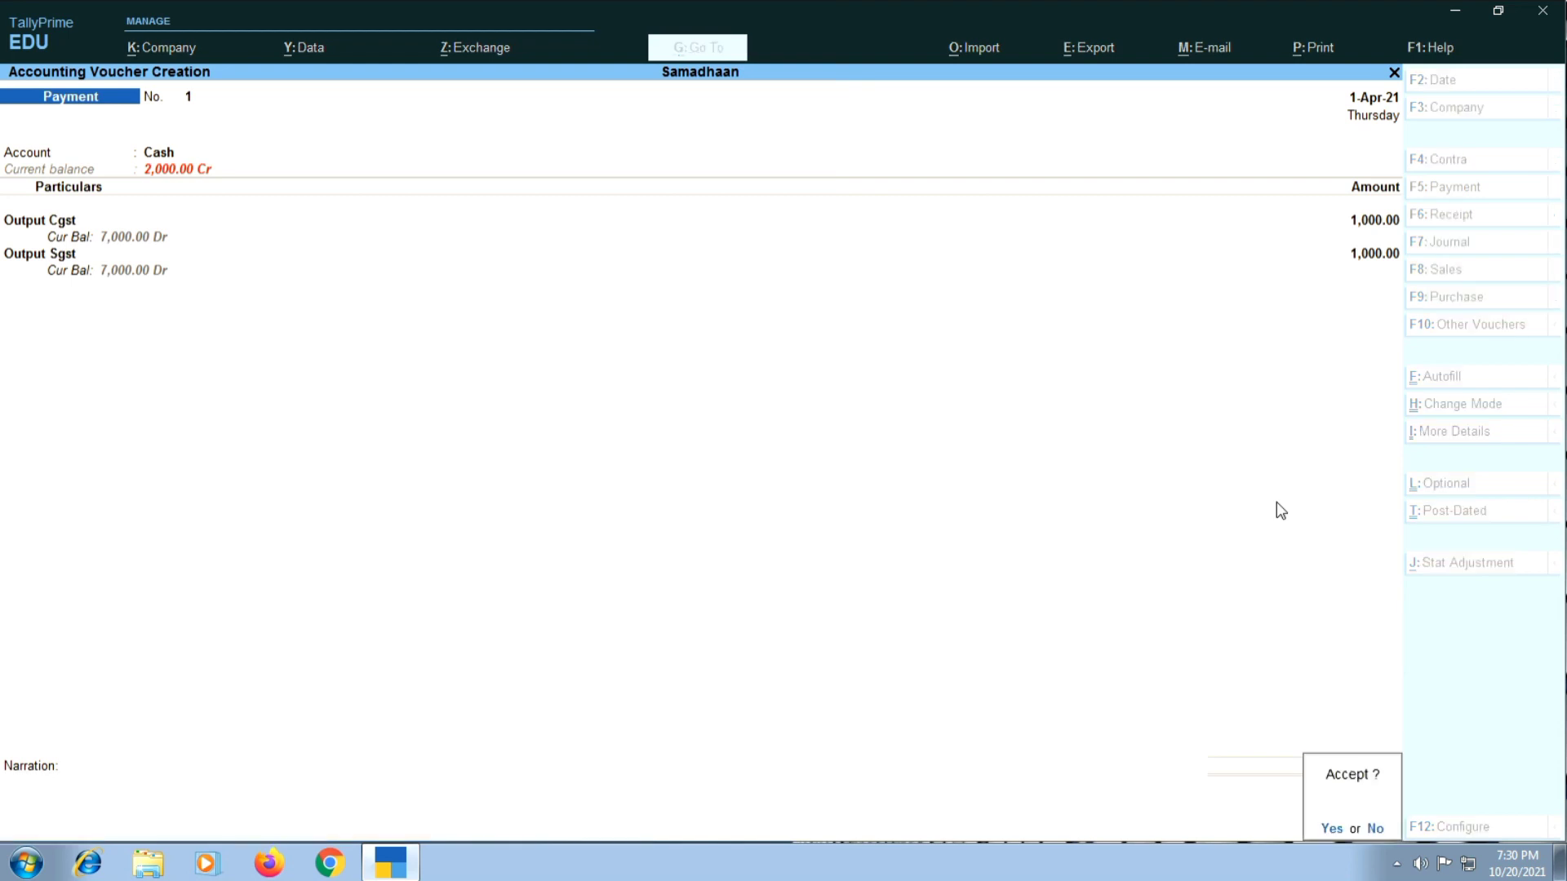
key(Return)
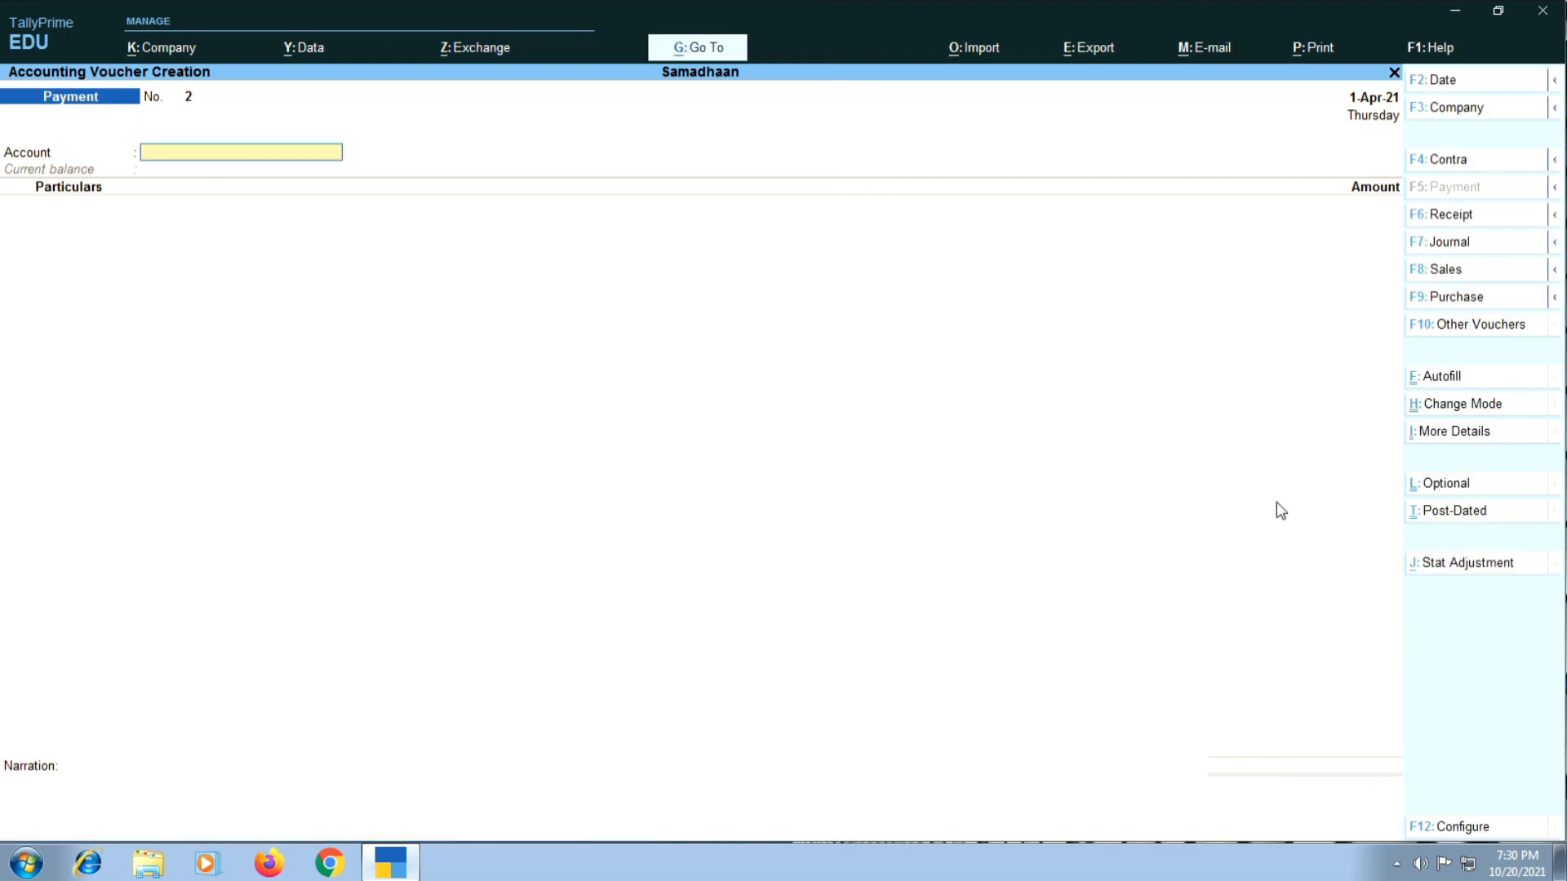